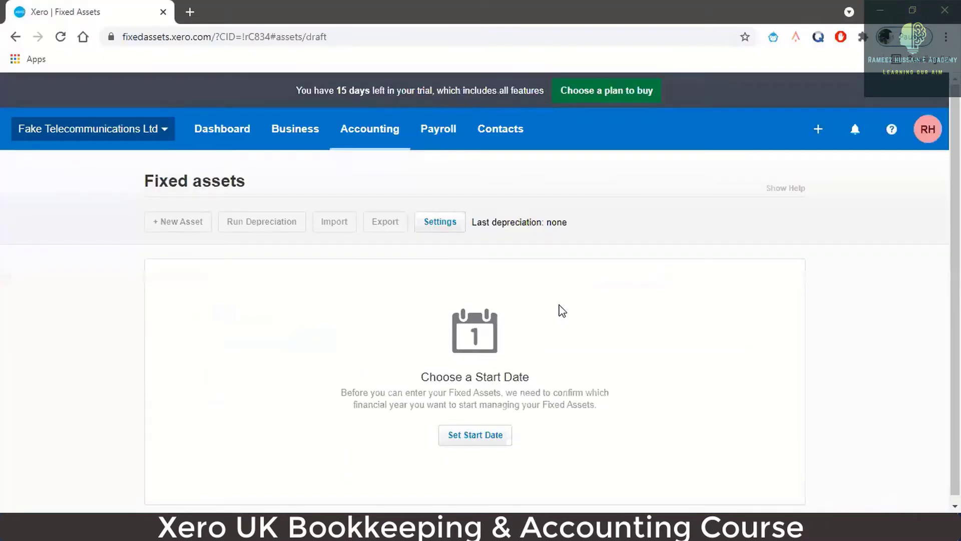
click(394, 129)
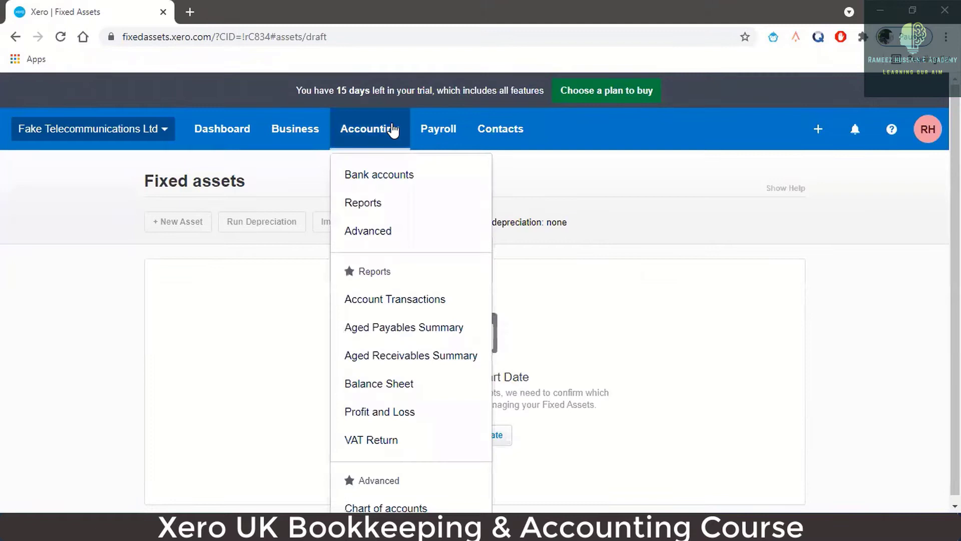
scroll(511, 408, down, 1)
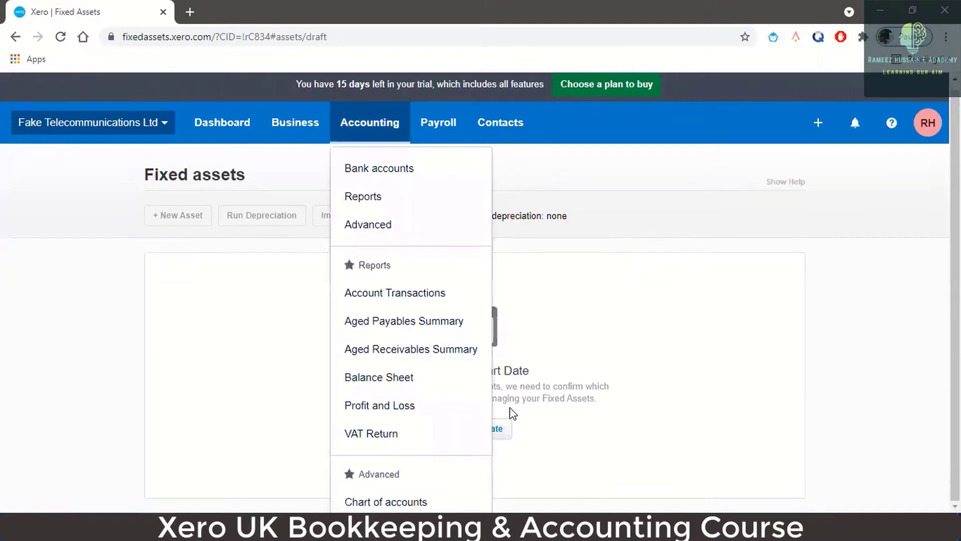
click(612, 319)
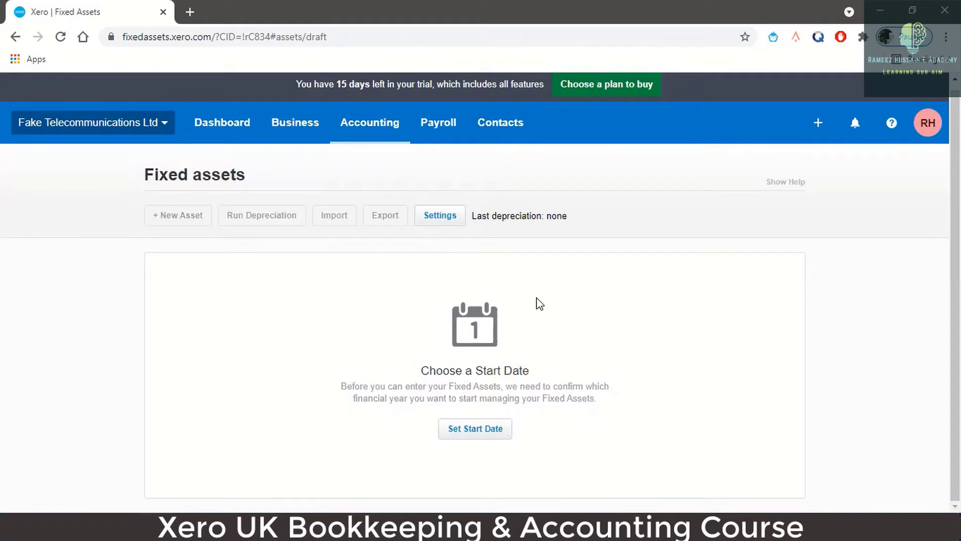
Set the fixed assets start date to 1 Apr 2021 and save it
click(489, 439)
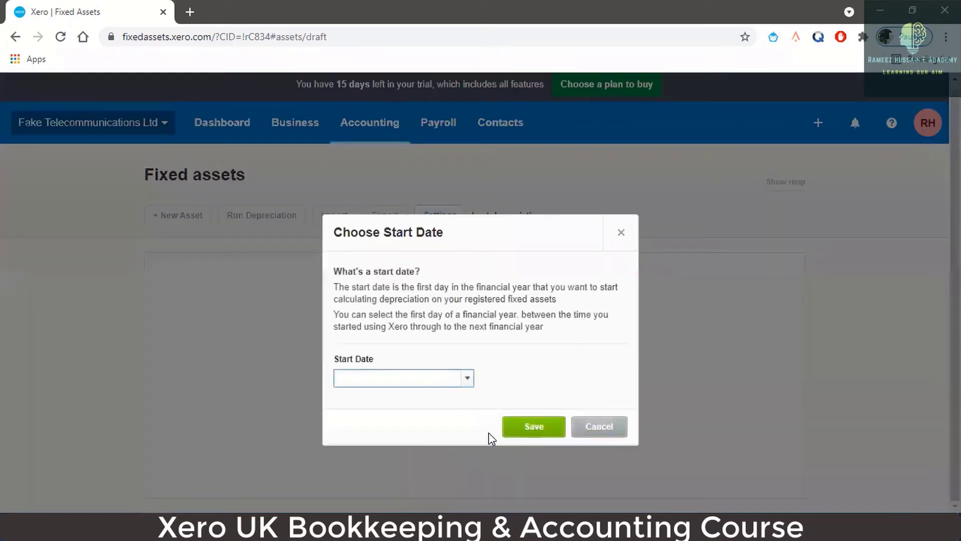
click(468, 379)
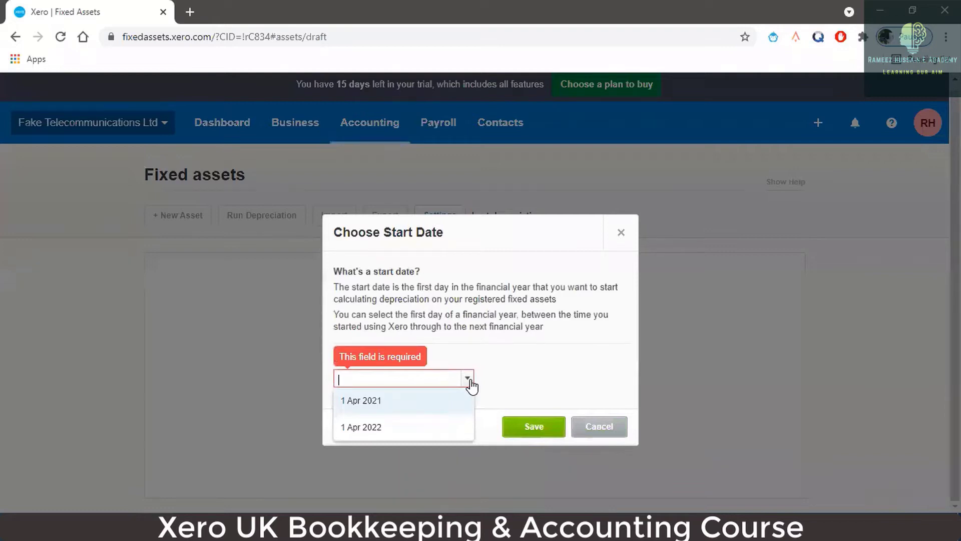
click(418, 405)
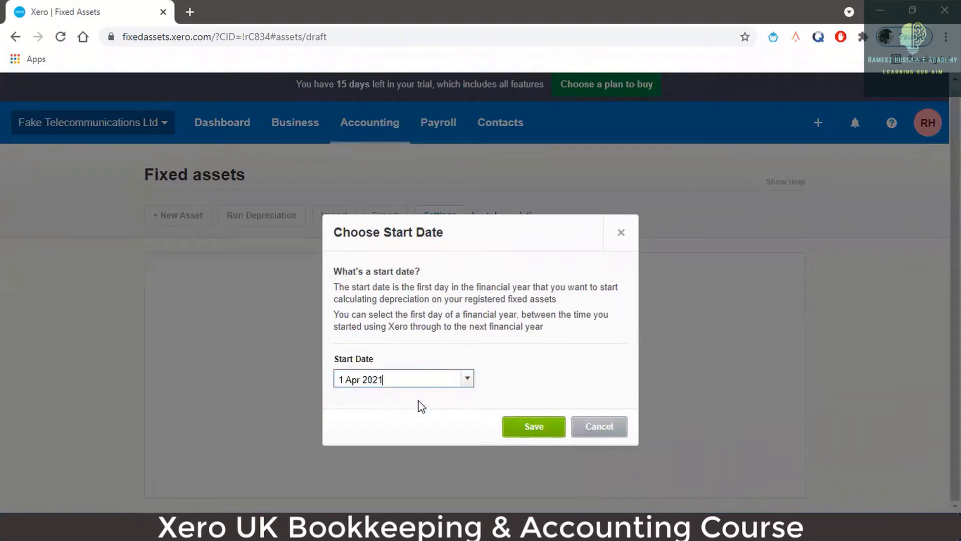
click(531, 428)
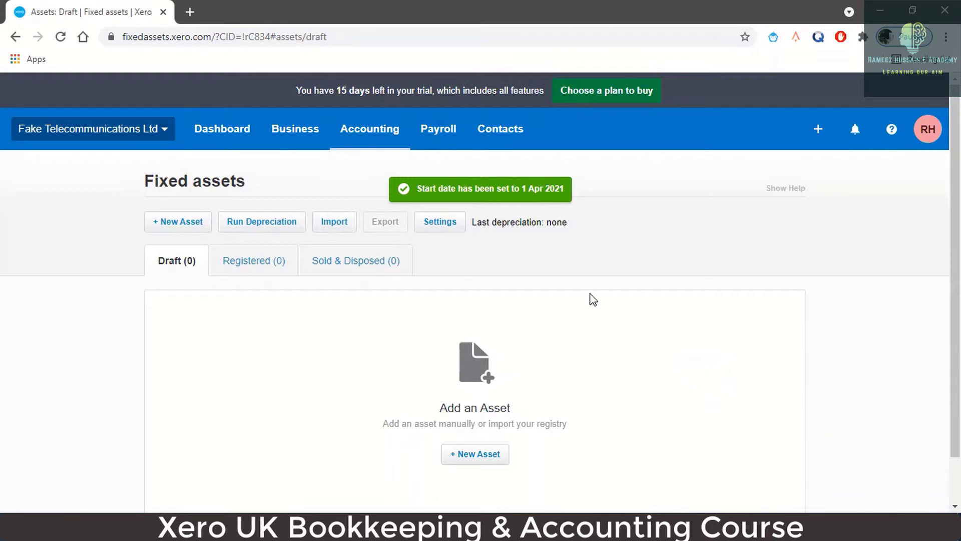
Open the fixed asset settings at the asset types and hide the help banner
click(443, 228)
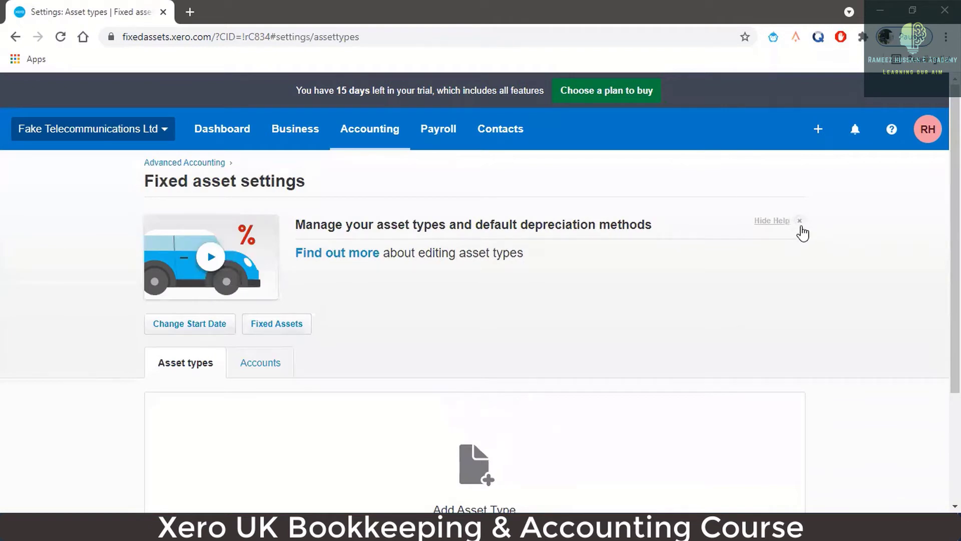
click(800, 225)
scroll(626, 270, down, 1)
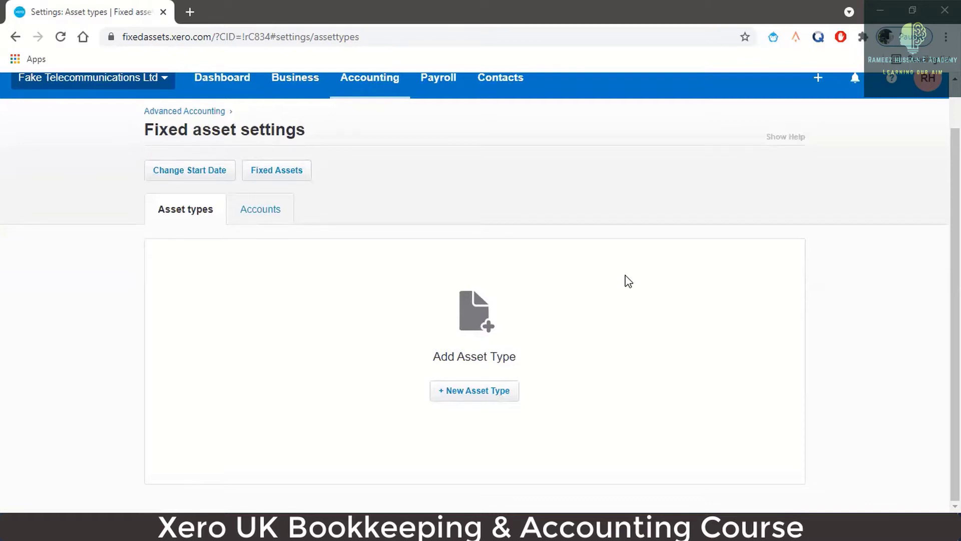
Duplicate the current browser tab and open the chart of accounts in the copy
right_click(93, 12)
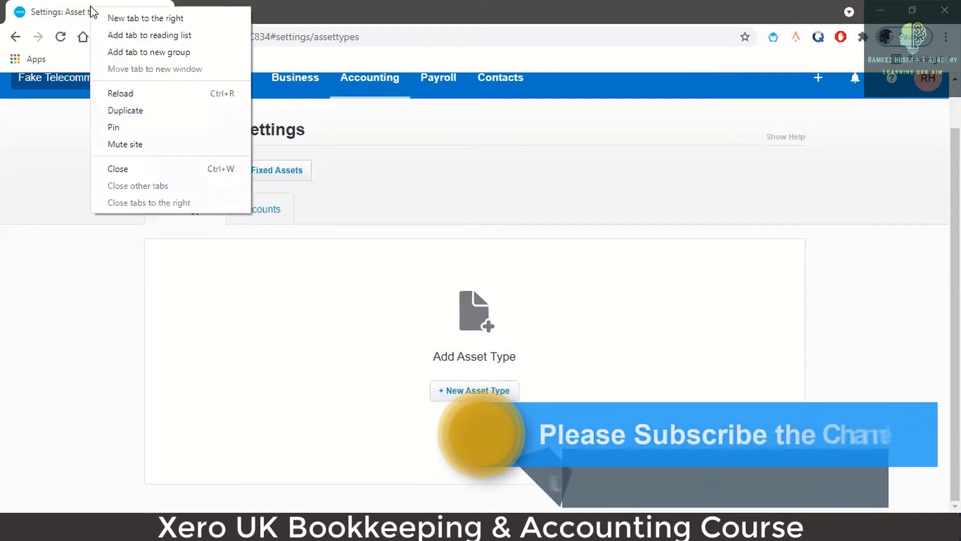
click(159, 112)
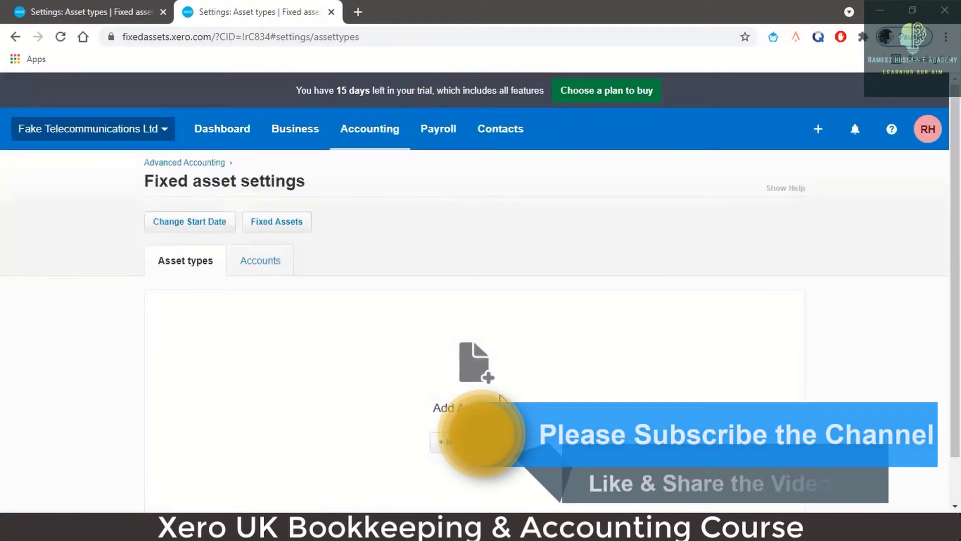
click(362, 139)
scroll(453, 415, down, 1)
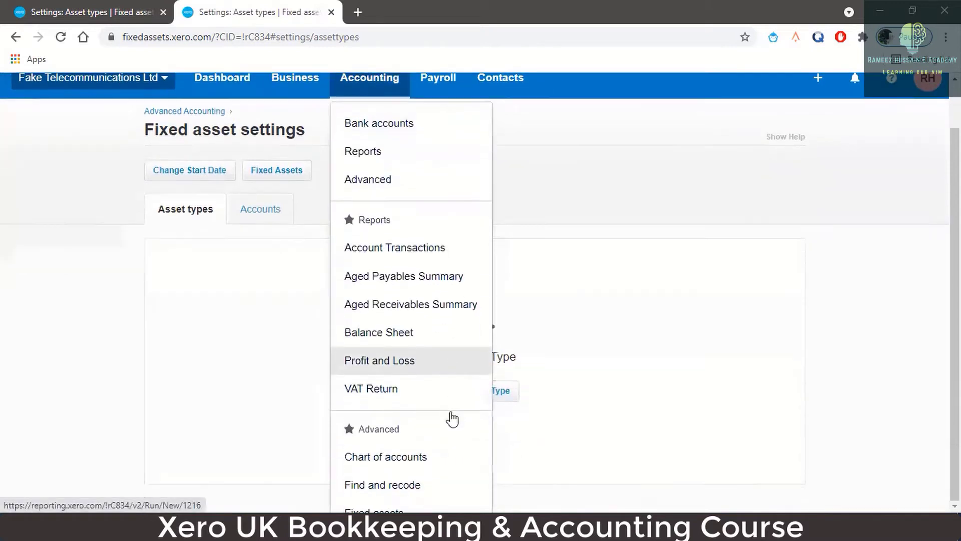
click(421, 463)
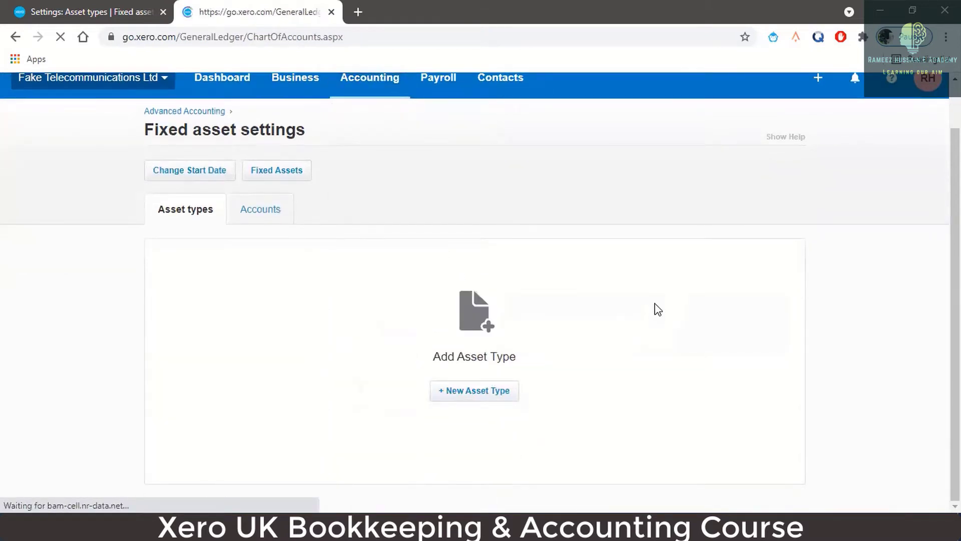
Examine the fixed asset accounts and their accumulated depreciation accounts in the chart of accounts
scroll(439, 353, down, 20)
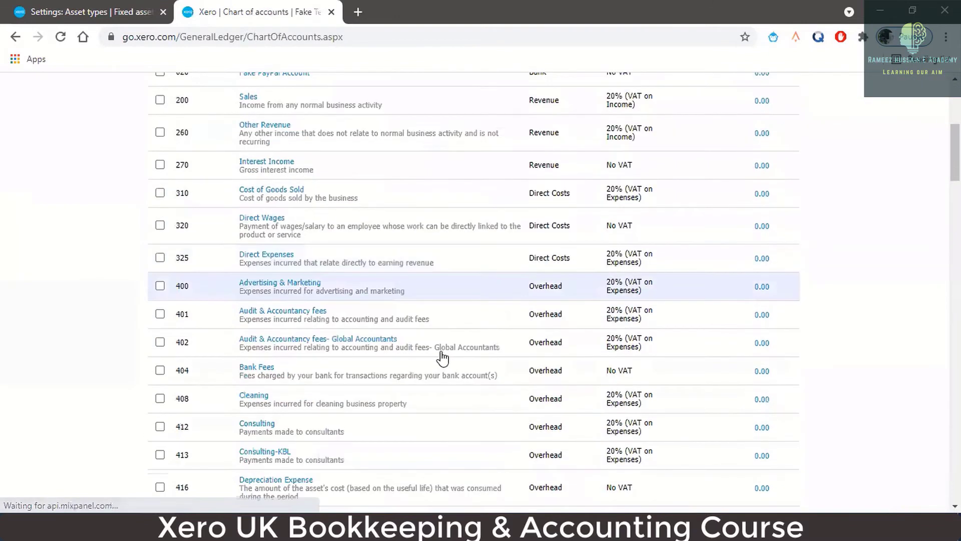
scroll(442, 357, down, 7)
scroll(440, 354, up, 5)
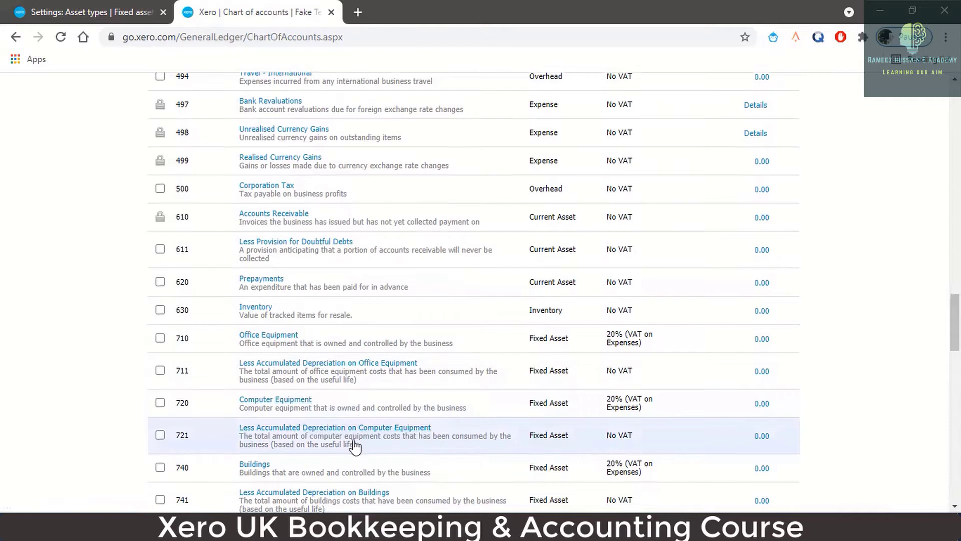
scroll(355, 445, down, 2)
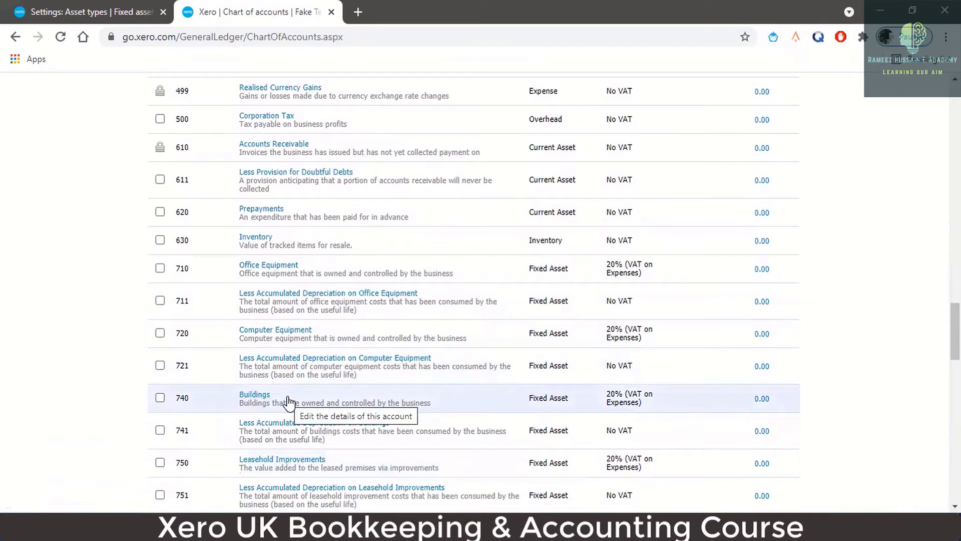
scroll(336, 431, down, 2)
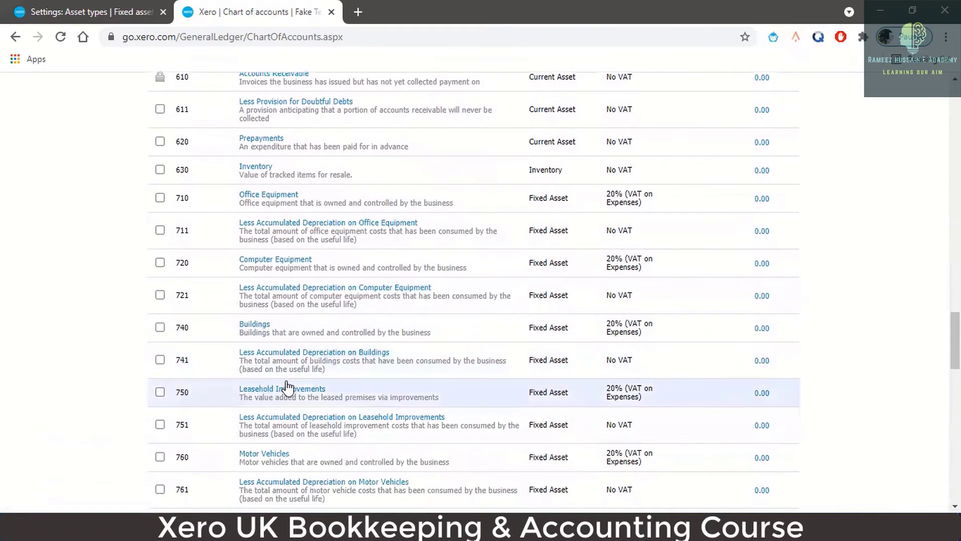
scroll(390, 370, up, 2)
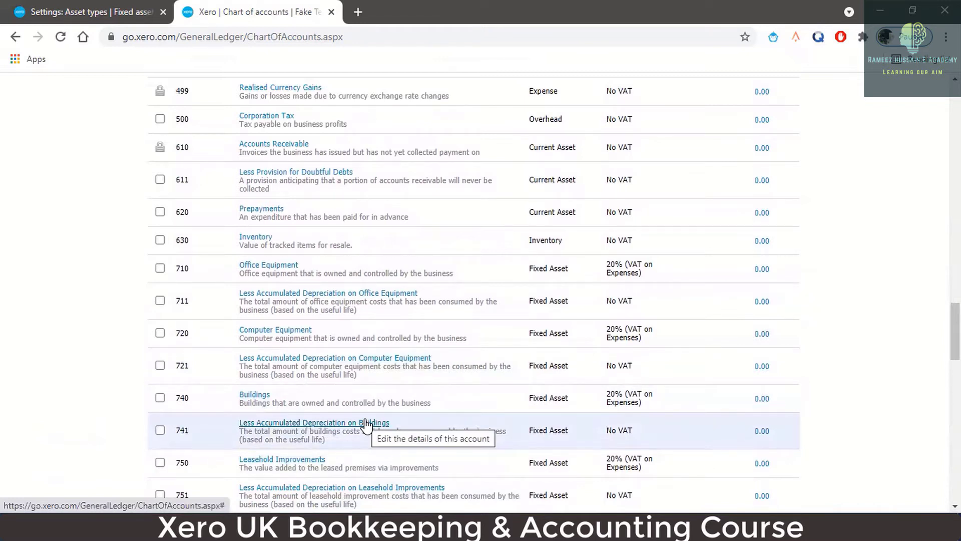
Back in the fixed asset settings, start a new asset type named Office Equipment with asset account 710 - Office Equipment
click(78, 11)
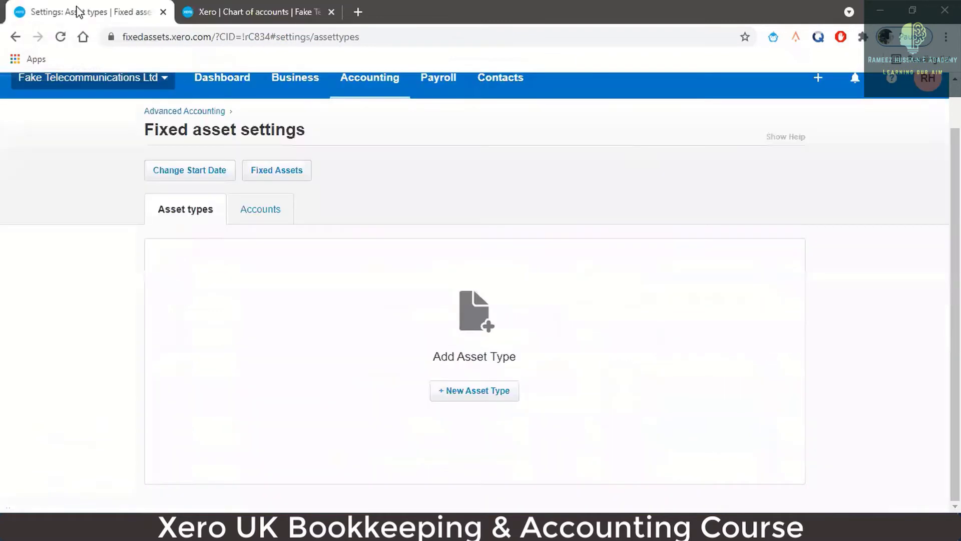
click(501, 399)
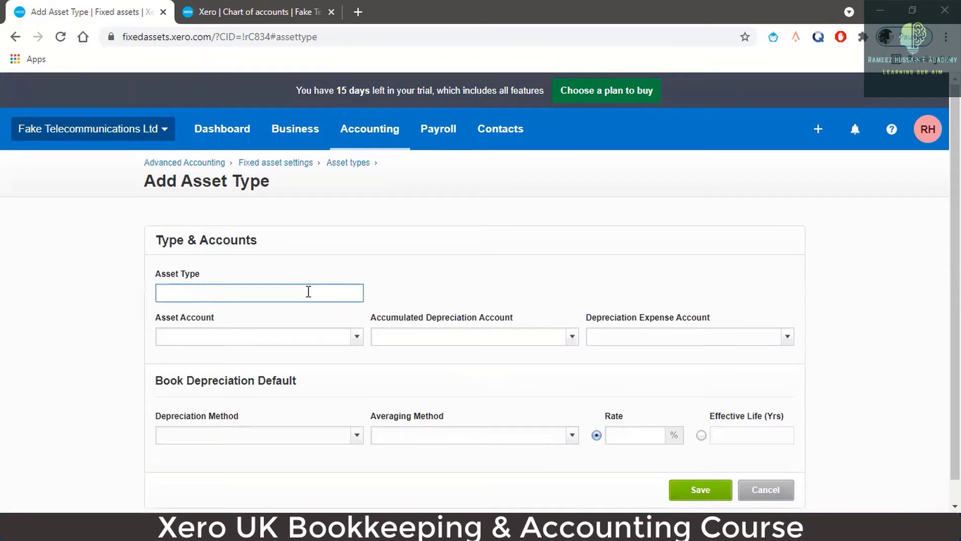
text(Office Equipment)
click(357, 337)
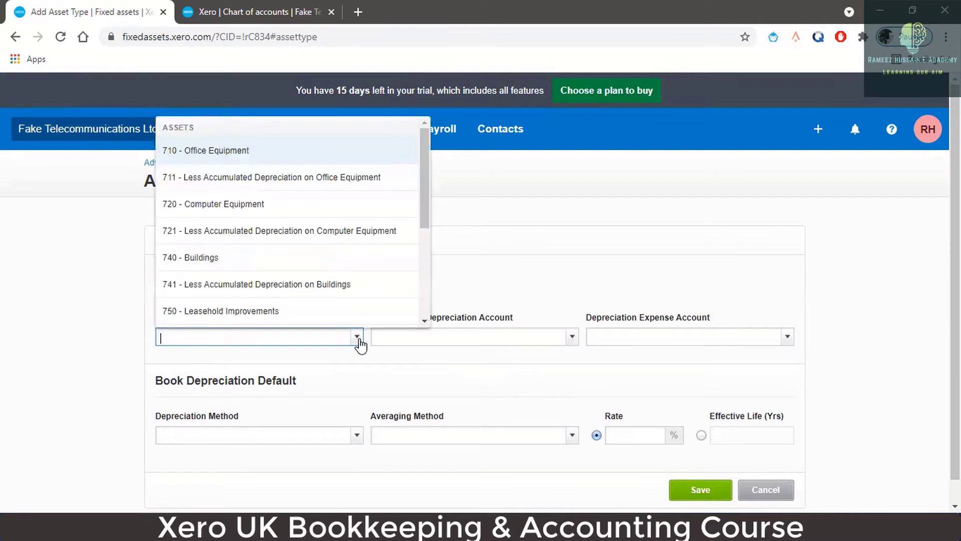
click(223, 159)
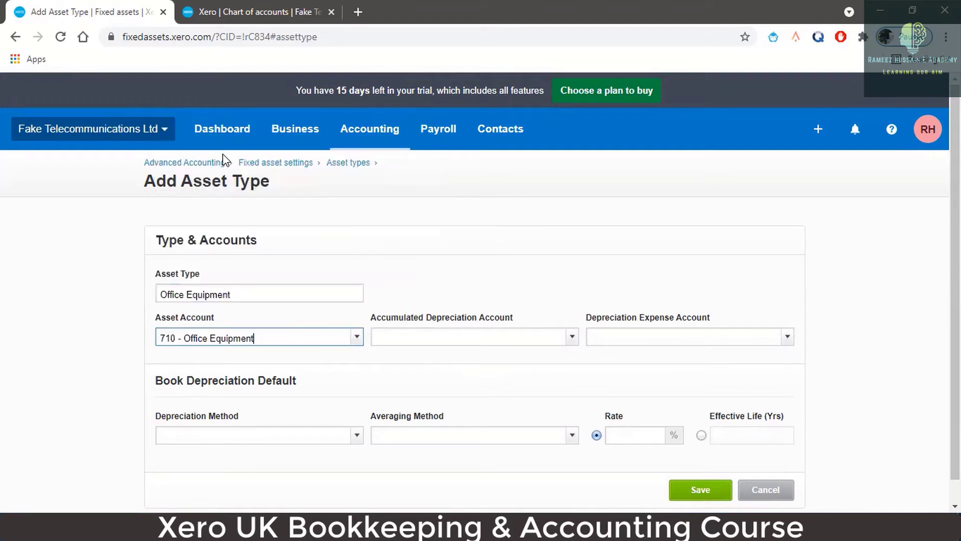
Set the accumulated depreciation account to 711 - Less Accumulated Depreciation on Office Equipment
click(421, 338)
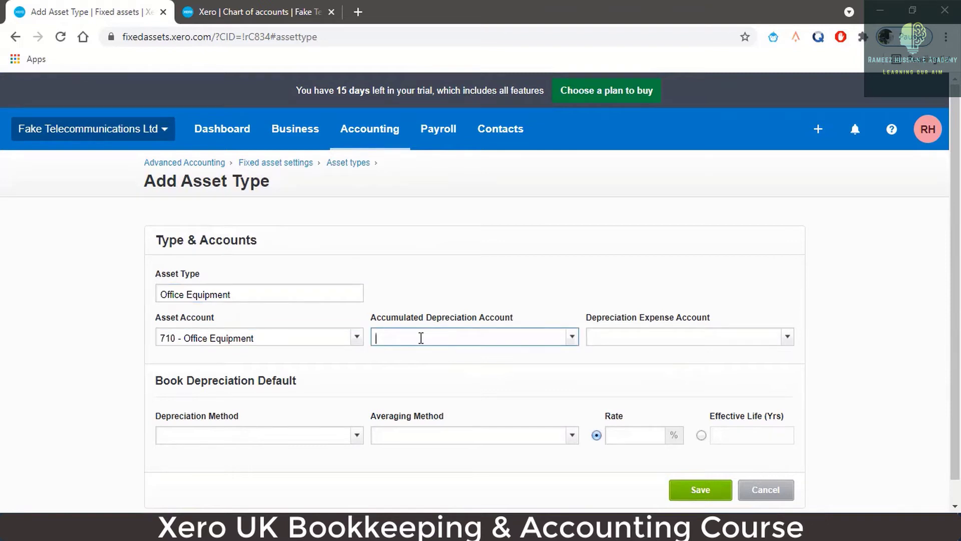
click(573, 338)
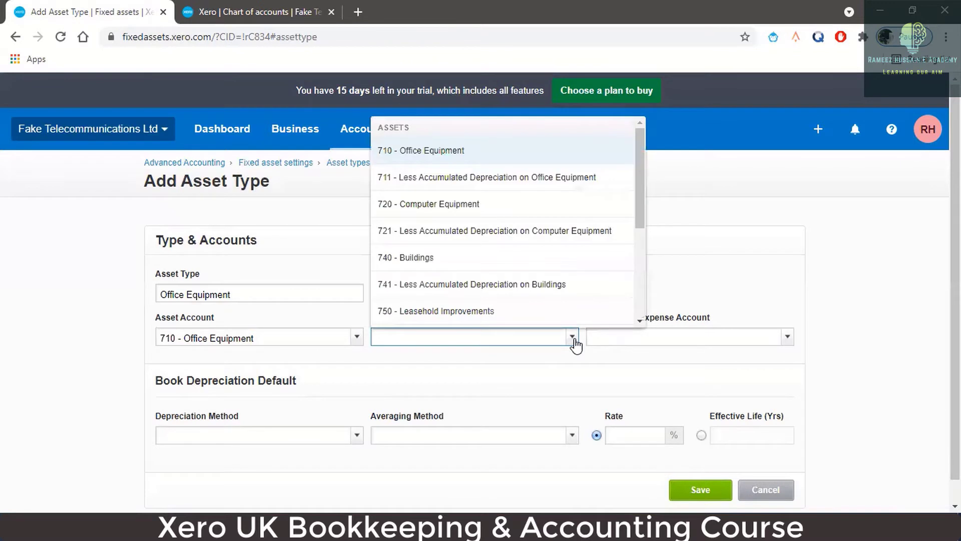
click(488, 178)
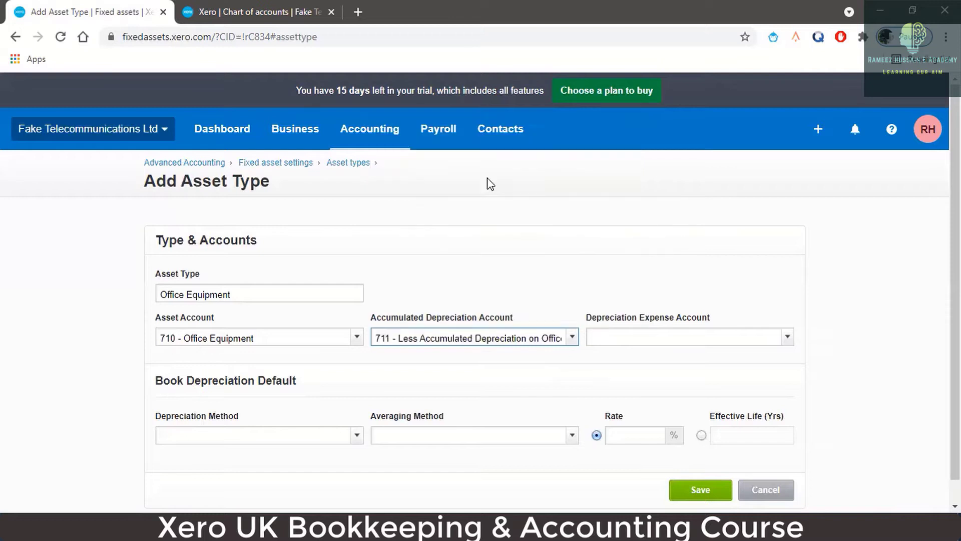
Set the asset type's depreciation expense account to 416 - Depreciation Expense
click(724, 339)
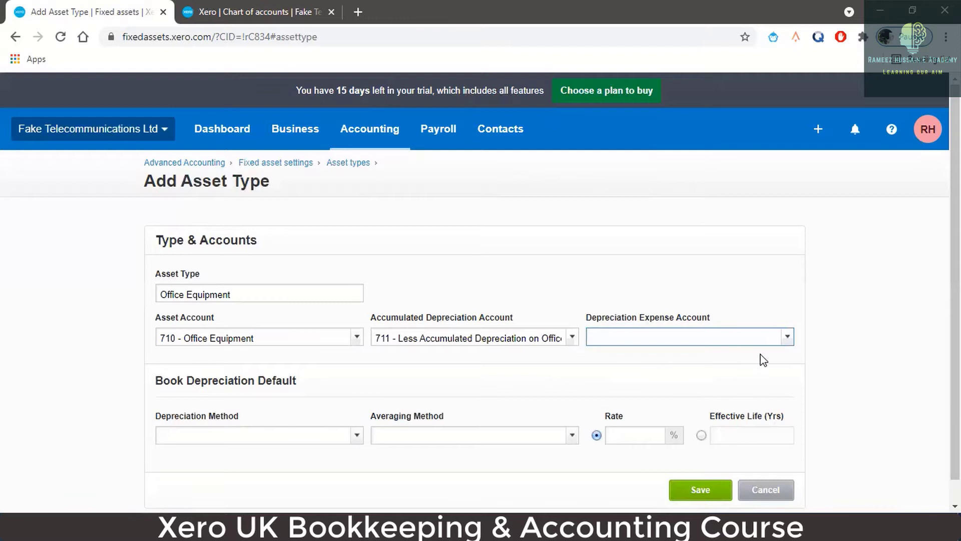
click(787, 345)
scroll(787, 214, down, 2)
scroll(790, 215, down, 3)
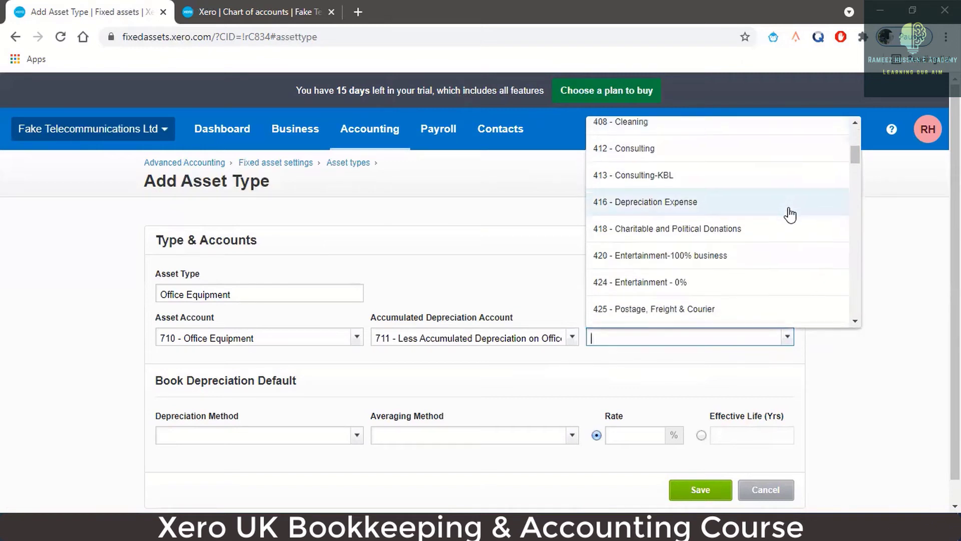
scroll(790, 215, down, 3)
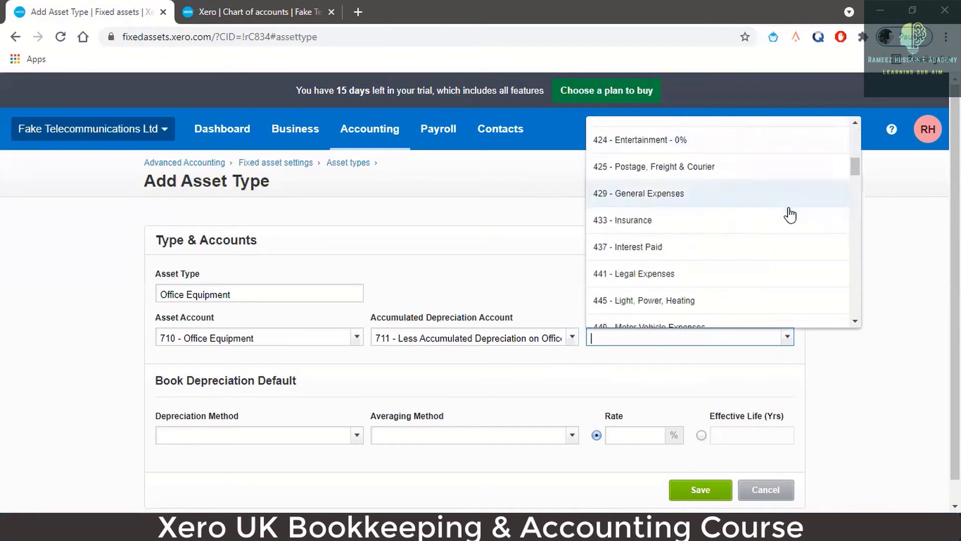
scroll(790, 215, up, 5)
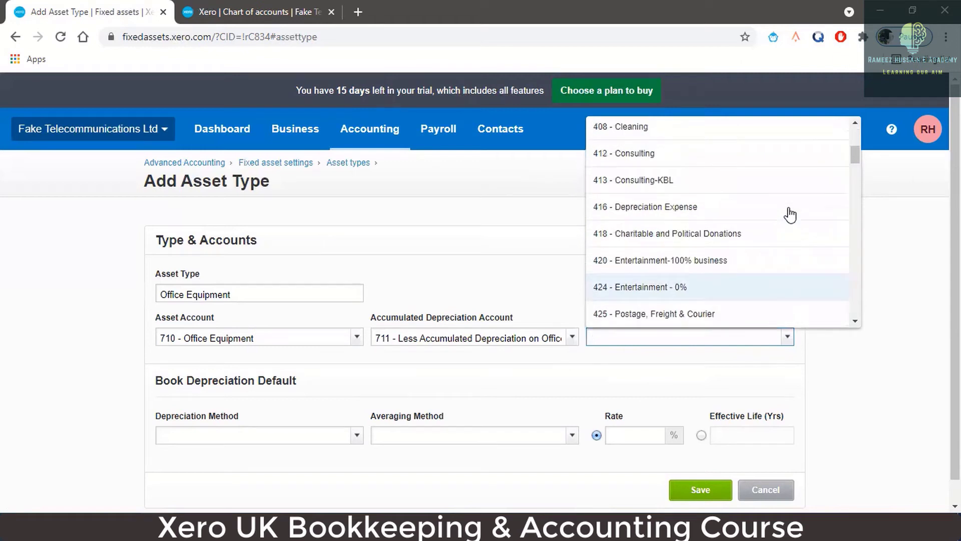
click(697, 210)
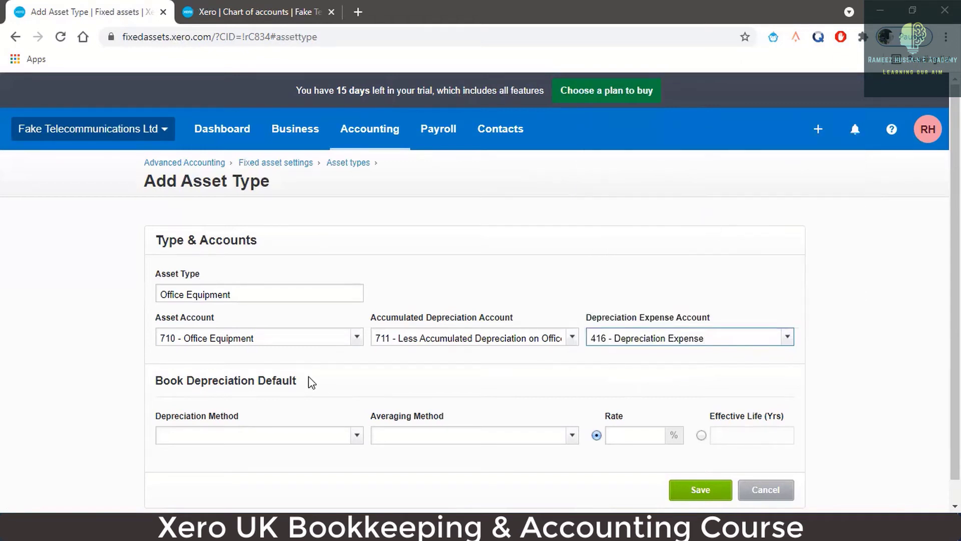
Set the default depreciation method to Reducing Balance and the averaging method to Actual Days
click(302, 430)
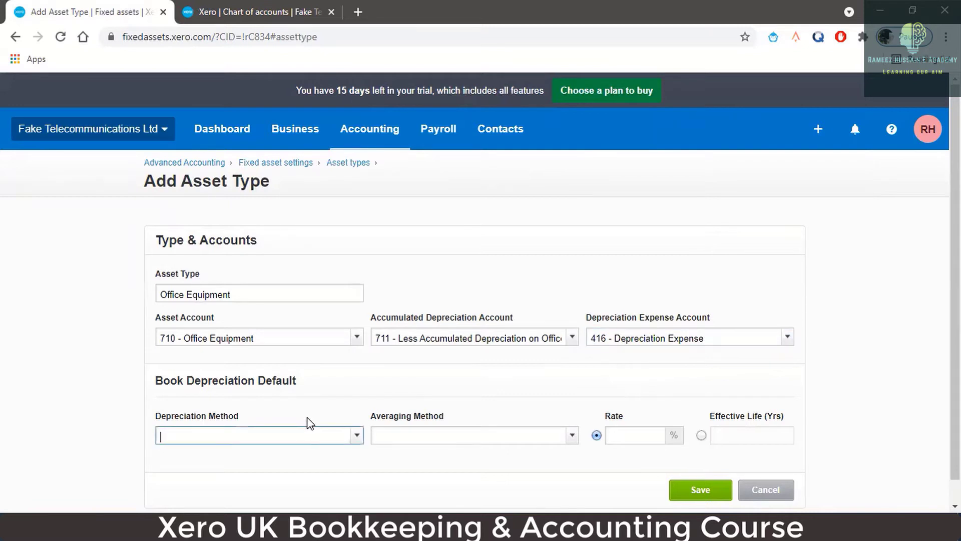
click(357, 443)
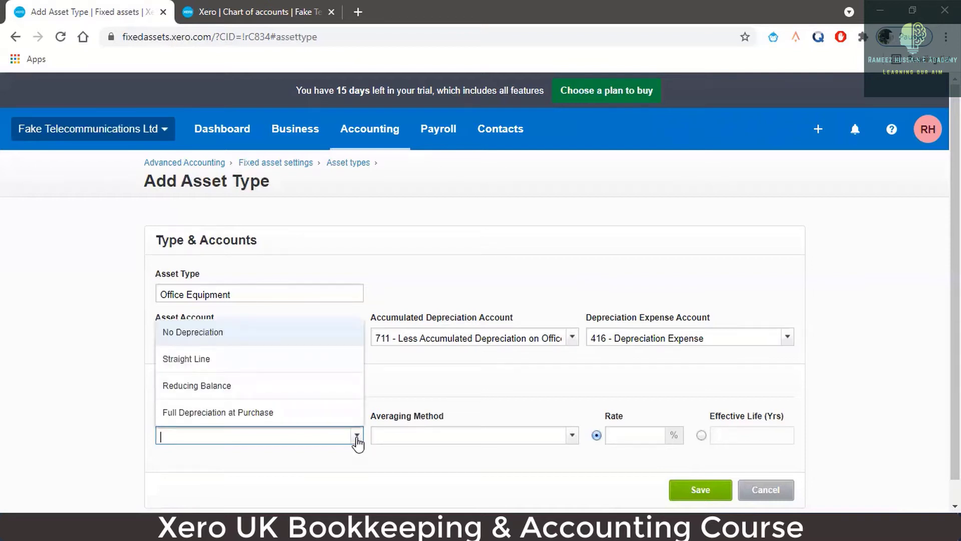
click(292, 385)
click(512, 433)
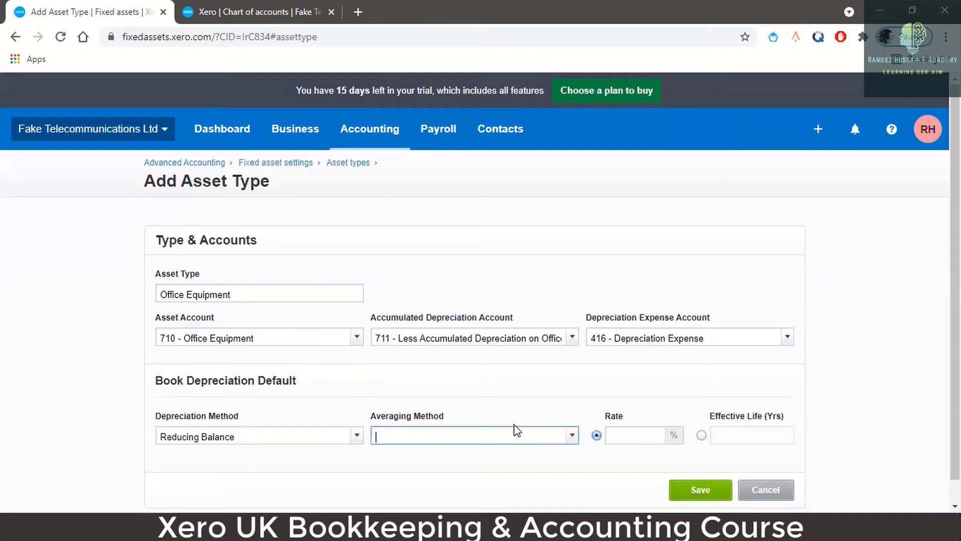
click(570, 438)
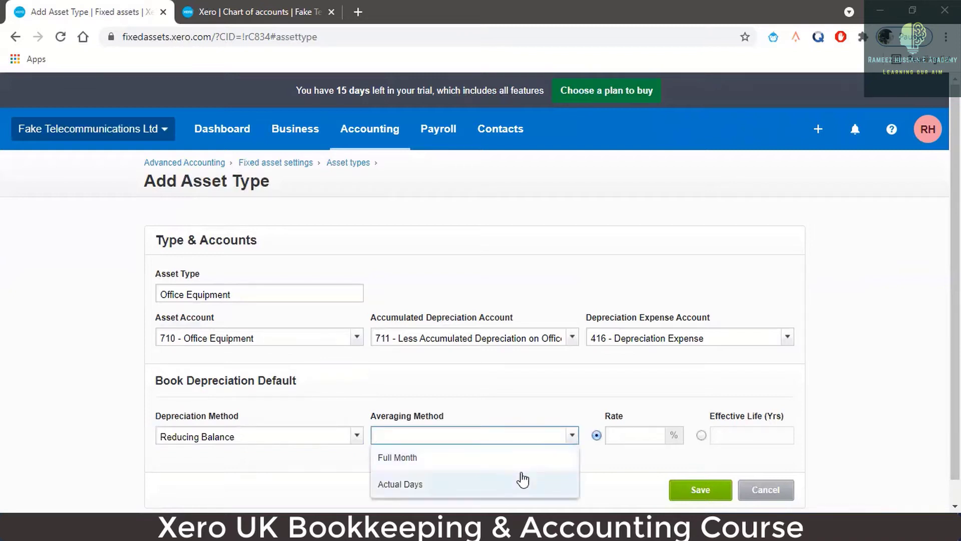
click(518, 479)
Set the Office Equipment asset type's depreciation rate to 40%
click(623, 439)
text(40)
click(566, 459)
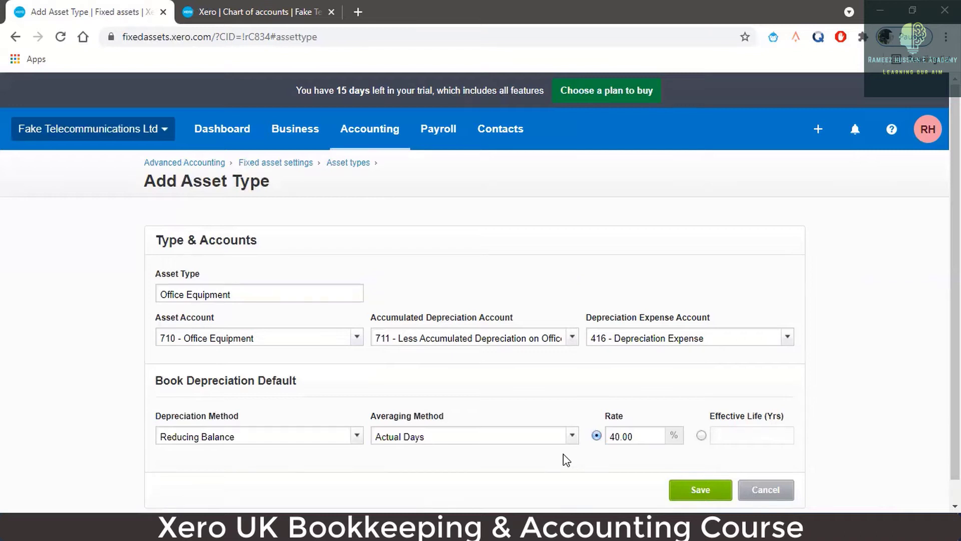
Save the Office Equipment asset type and start a new asset type named Computer Equipment
click(701, 493)
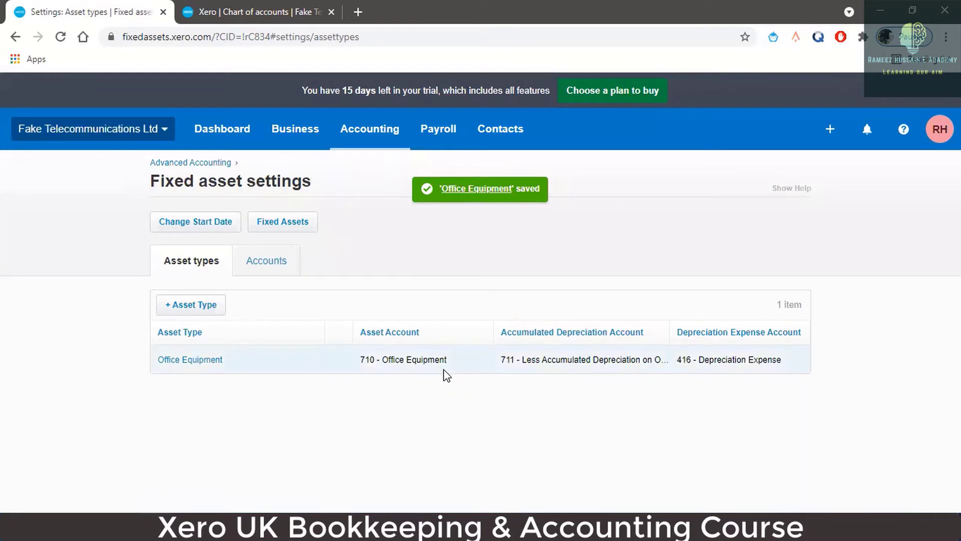
click(210, 310)
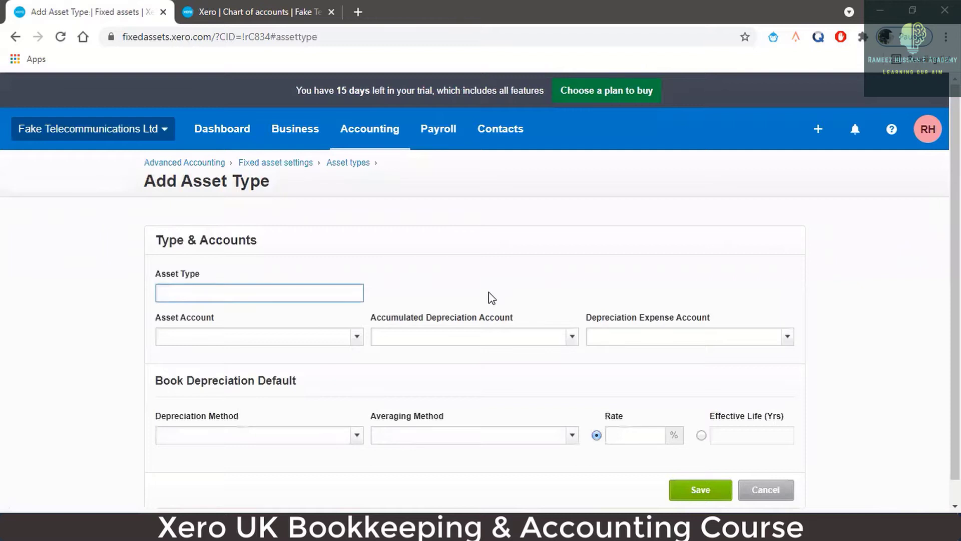
text(Computer Equipment)
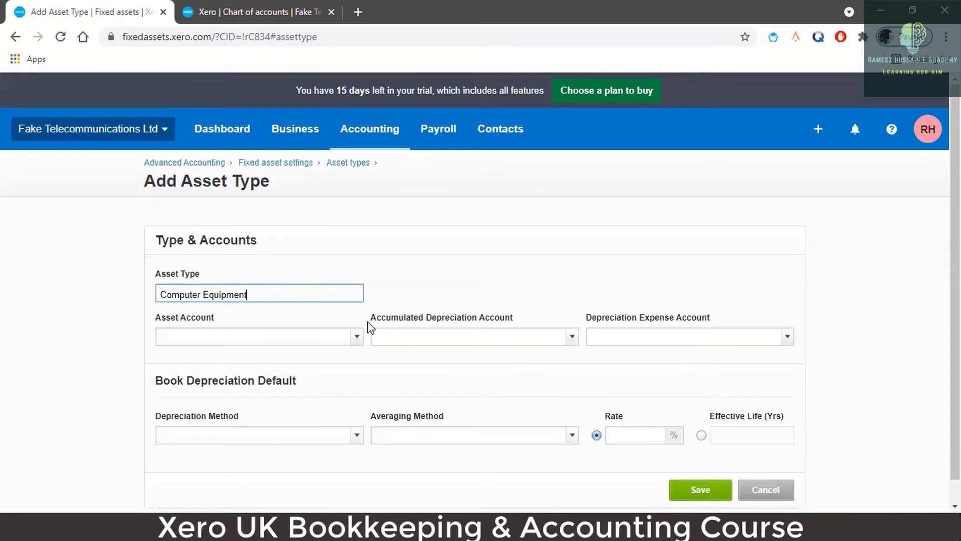
Set the Computer Equipment type's asset account to 720 - Computer Equipment
click(291, 334)
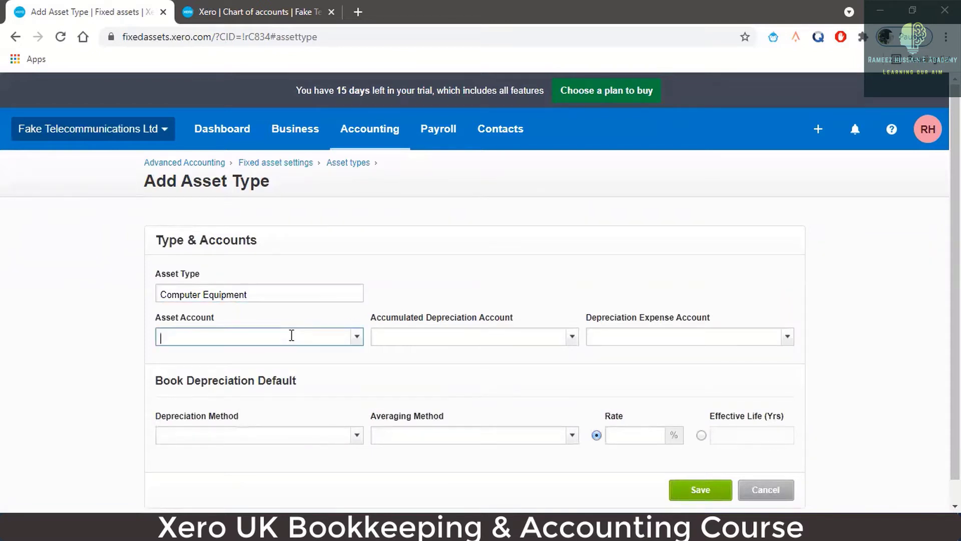
click(357, 338)
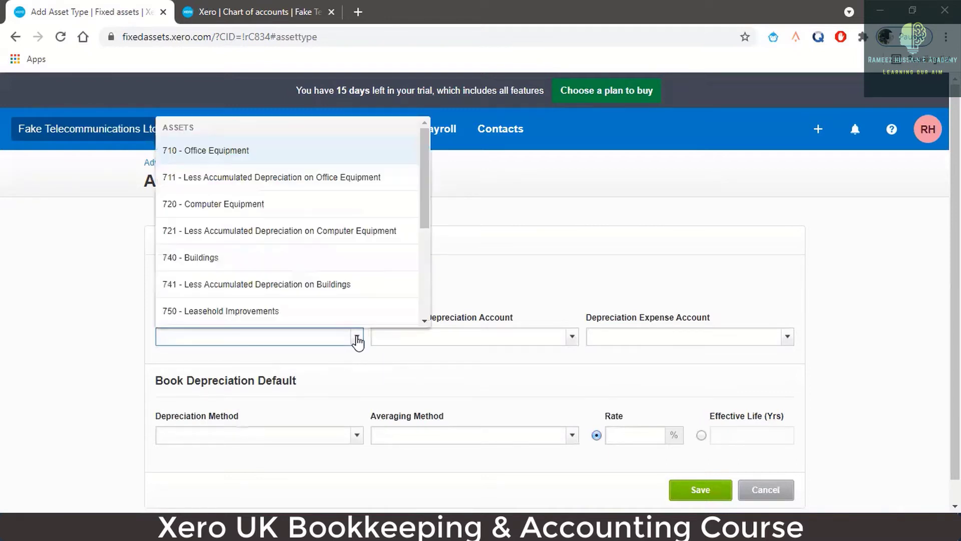
click(275, 213)
Set accumulated depreciation to 721 - Less Accumulated Depreciation on Computer Equipment and the expense account to 416 - Depreciation Expense
click(572, 339)
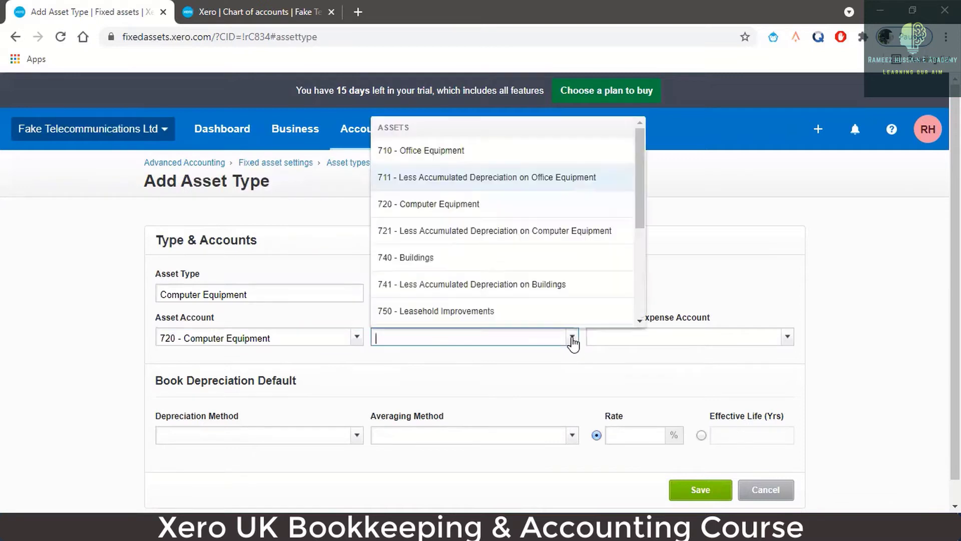
click(479, 232)
click(787, 339)
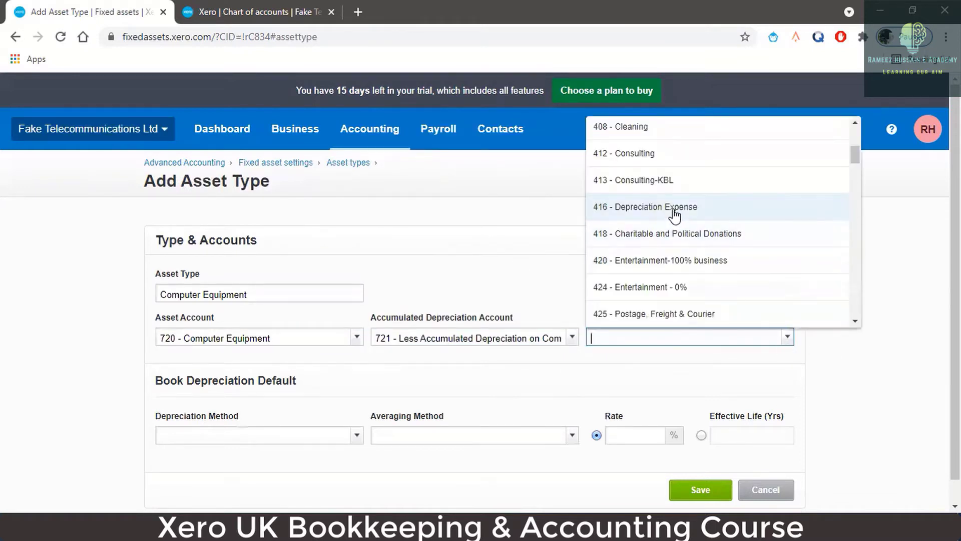
click(674, 214)
Set the Computer Equipment type's depreciation method to Reducing Balance and its averaging method to Actual Days
scroll(393, 321, down, 1)
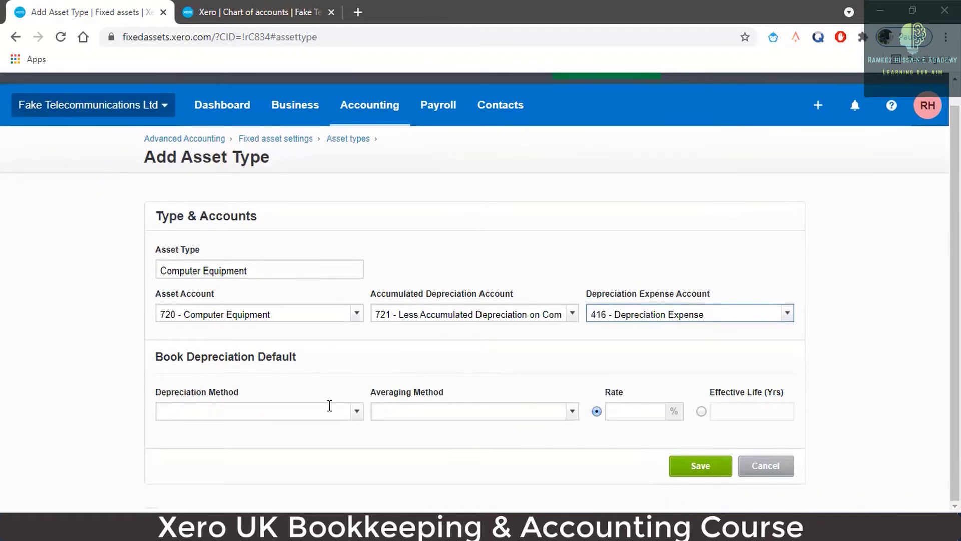
click(356, 414)
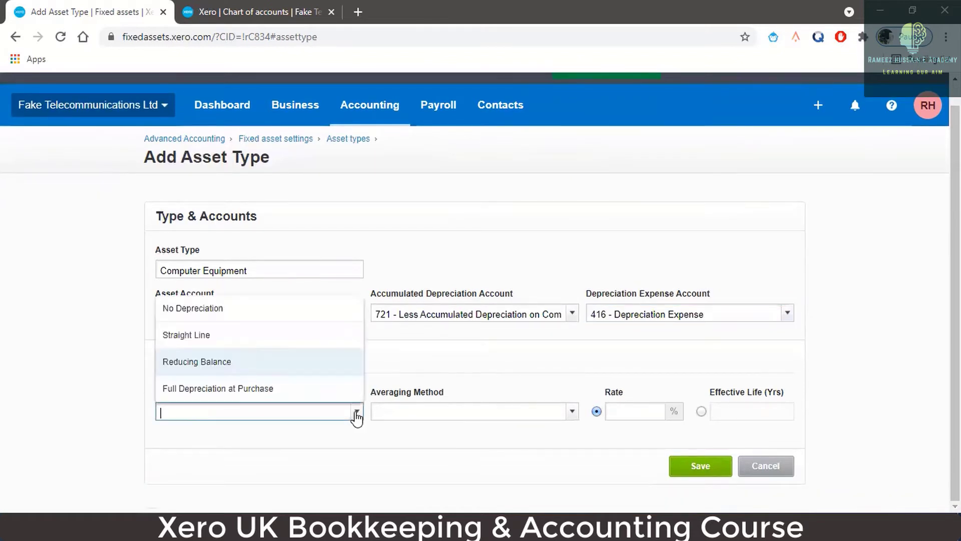
click(308, 374)
click(572, 413)
click(501, 469)
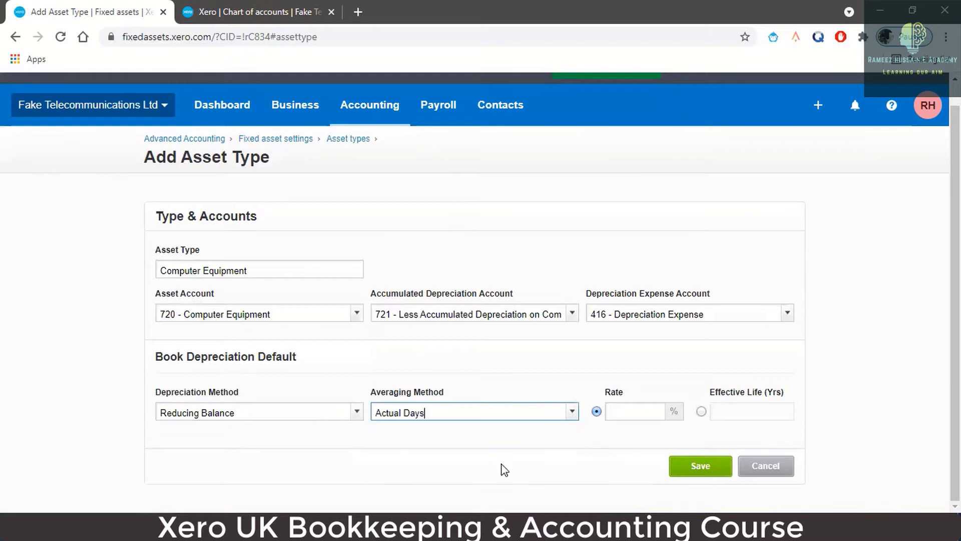
Set the depreciation rate to 40% and save the Computer Equipment asset type
click(651, 412)
text(40)
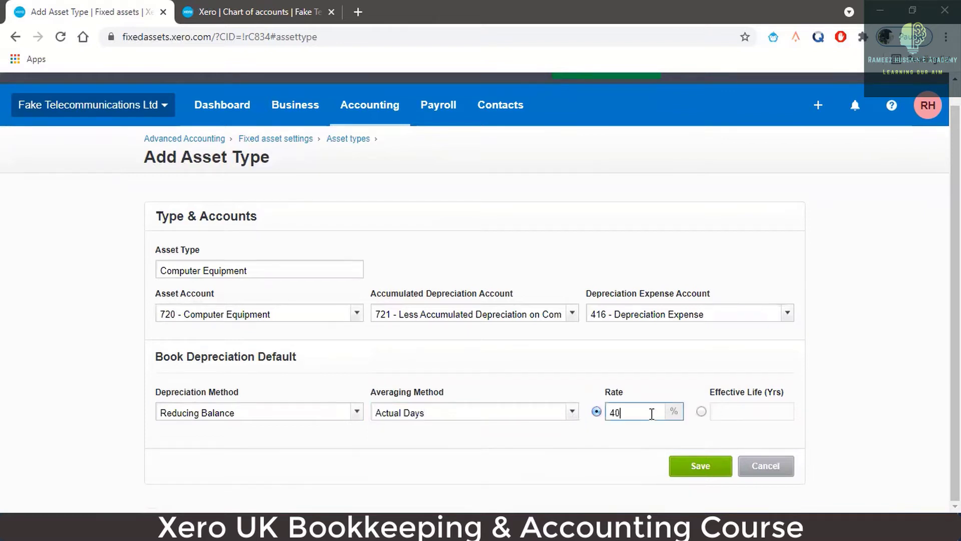
click(701, 474)
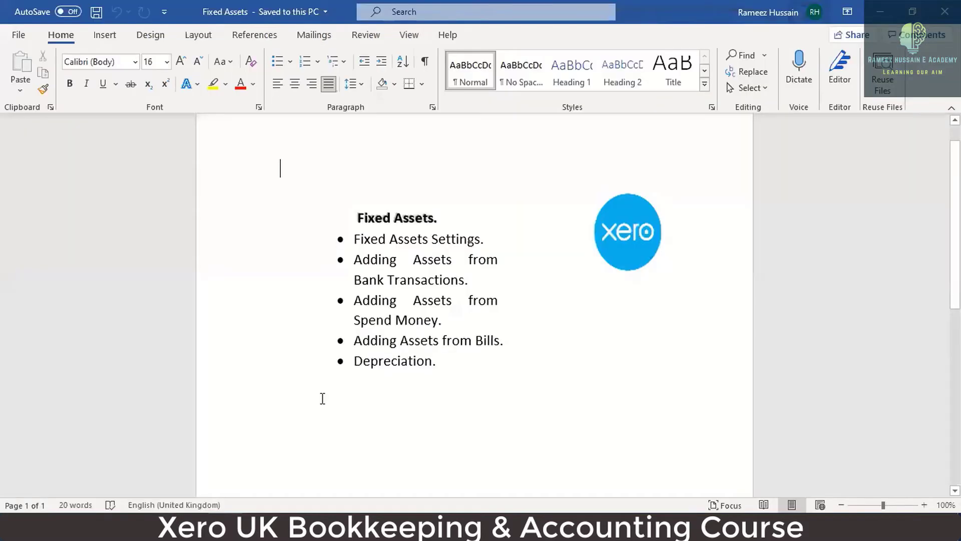
Switch to the Fixed Assets document in Word and highlight the "Fixed Assets Settings." bullet in yellow
drag(354, 239, 490, 239)
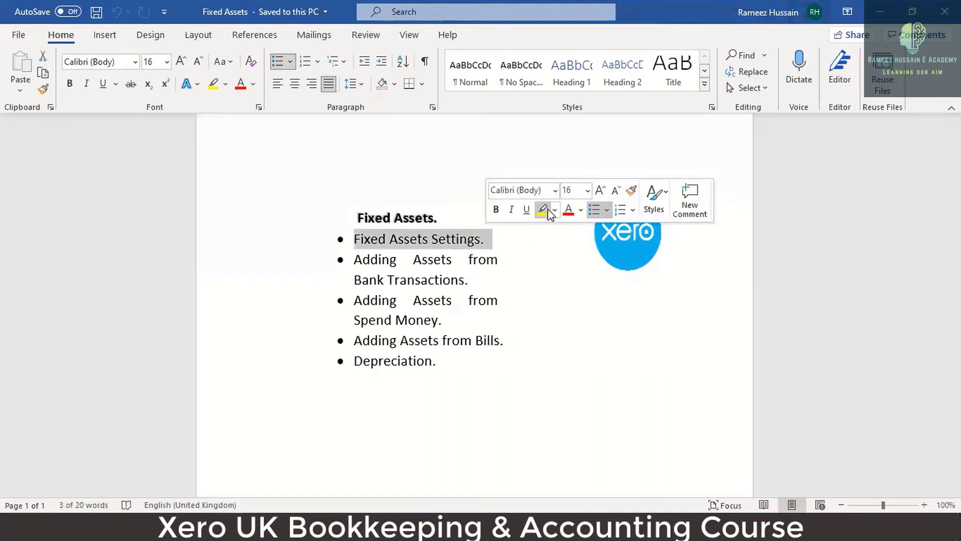
click(542, 210)
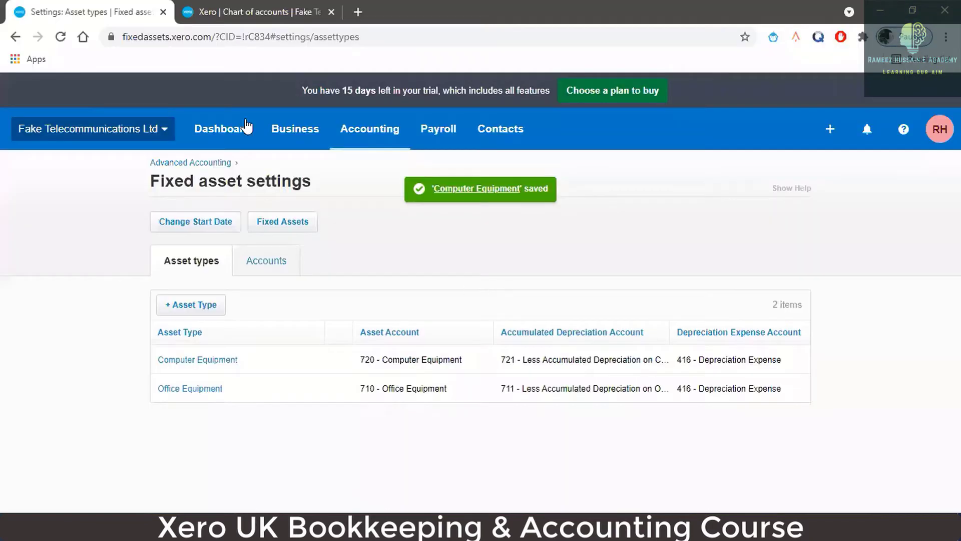
Return to Xero in the browser, close the chart of accounts page and switch the organisation to Demo Company (UK)
click(293, 18)
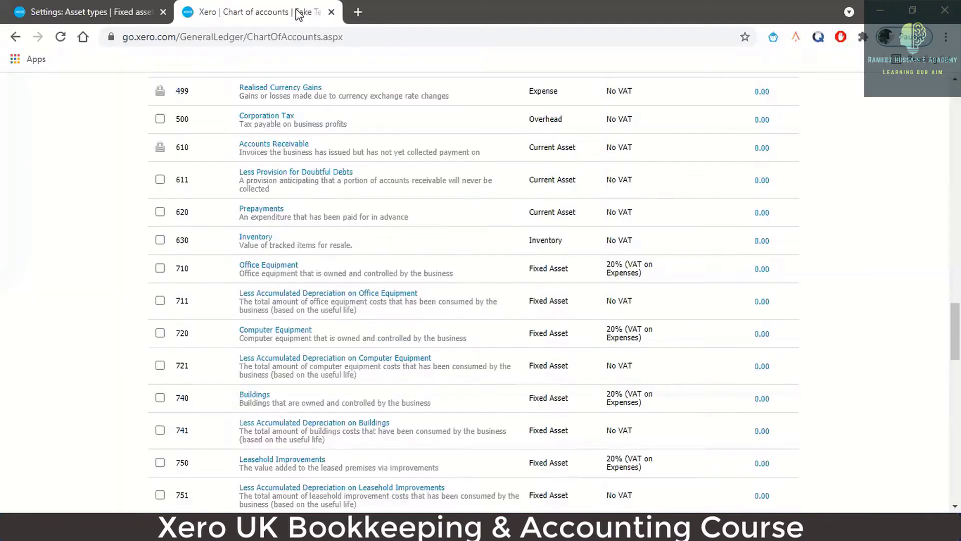
click(331, 11)
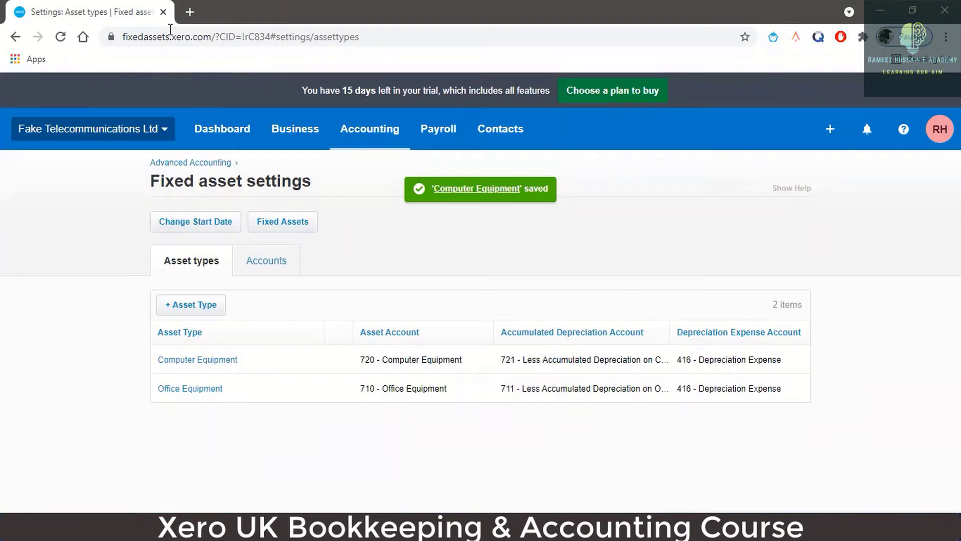
click(166, 129)
click(107, 382)
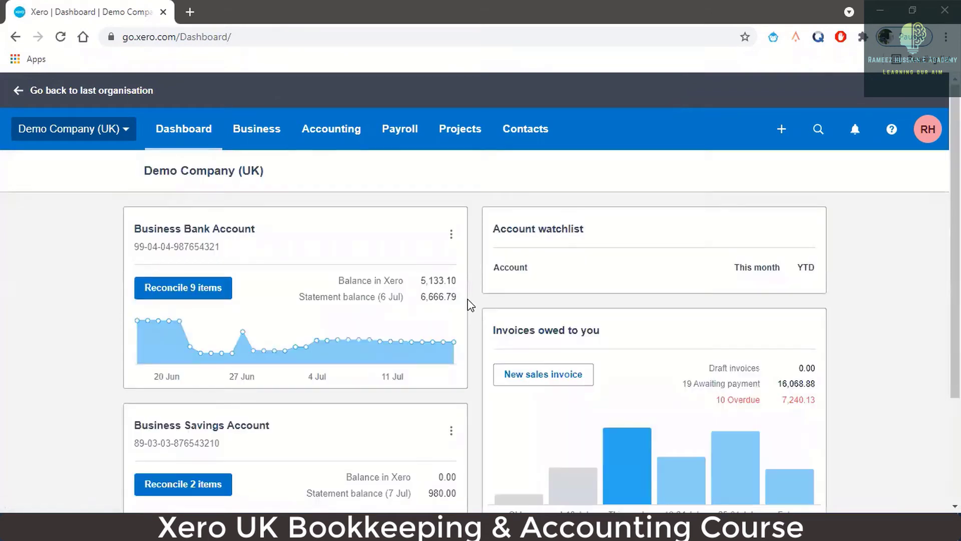
Open the statement import page for the Business Bank Account
click(216, 232)
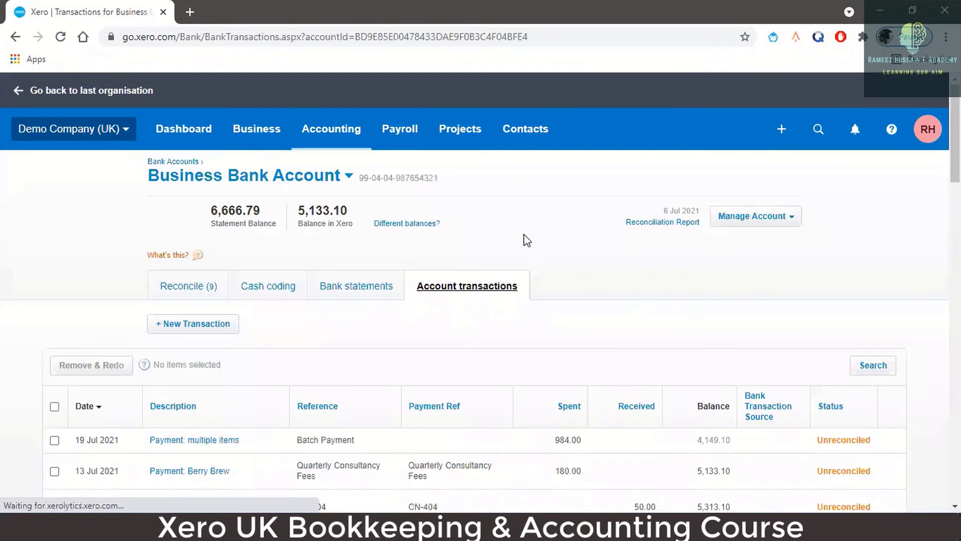
click(386, 290)
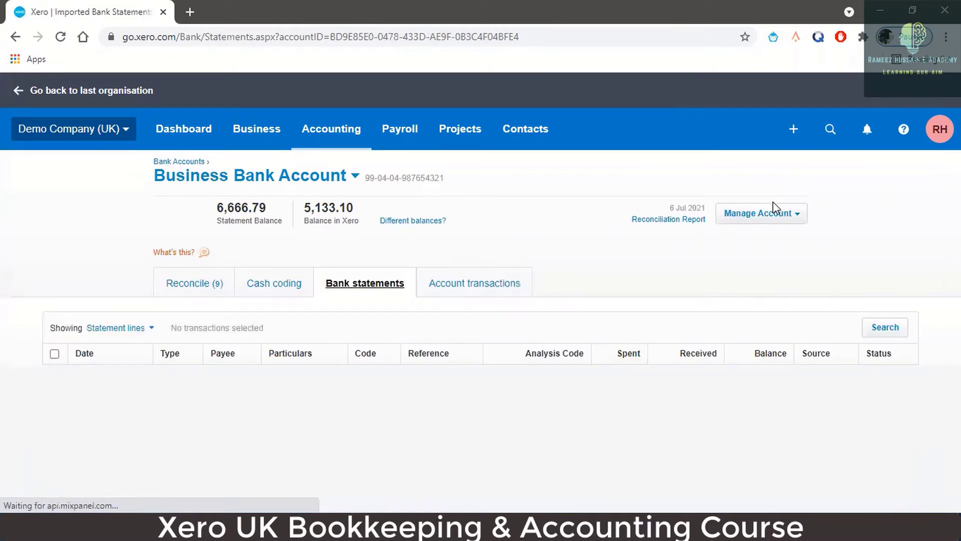
click(773, 216)
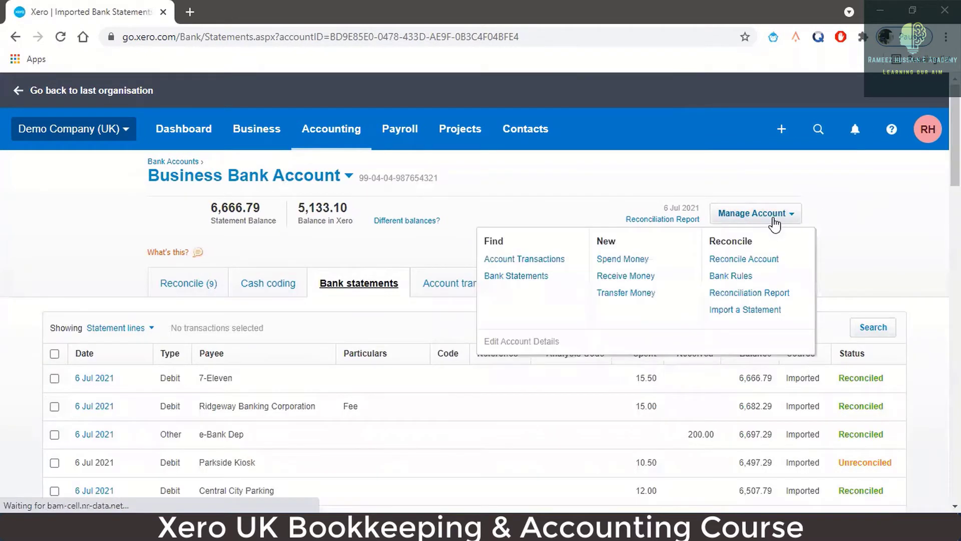
click(757, 309)
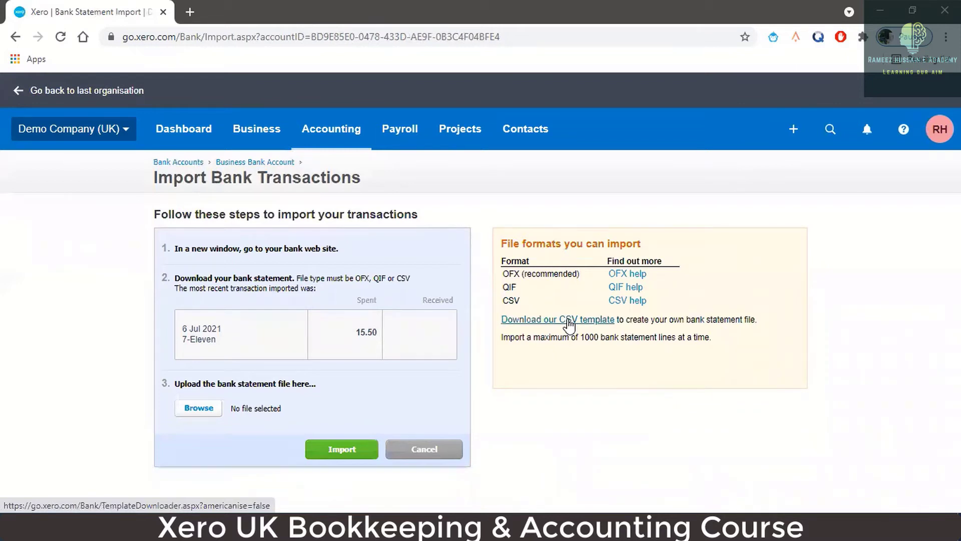
Download the CSV statement template to the Desktop as StatementImportTemplate (1) and open it maximized in Excel
click(569, 322)
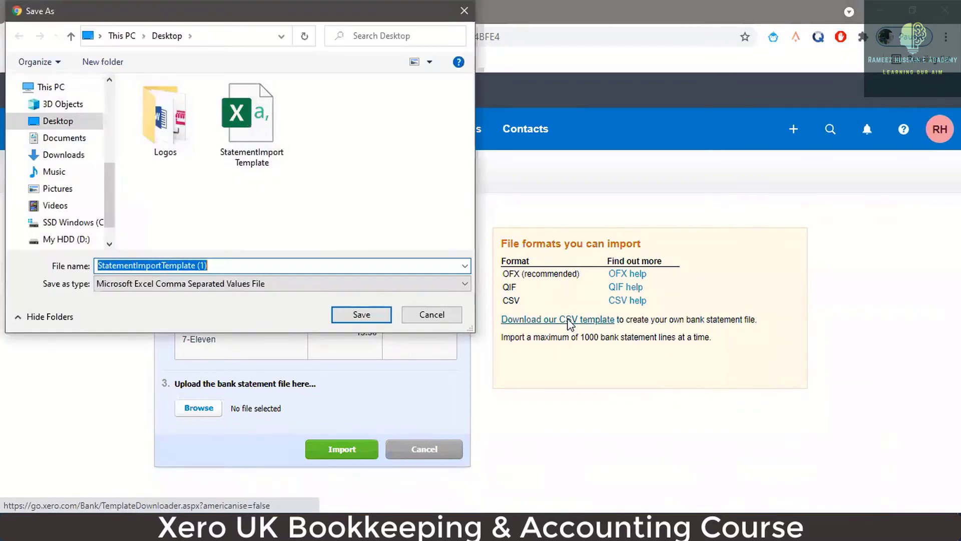
click(362, 313)
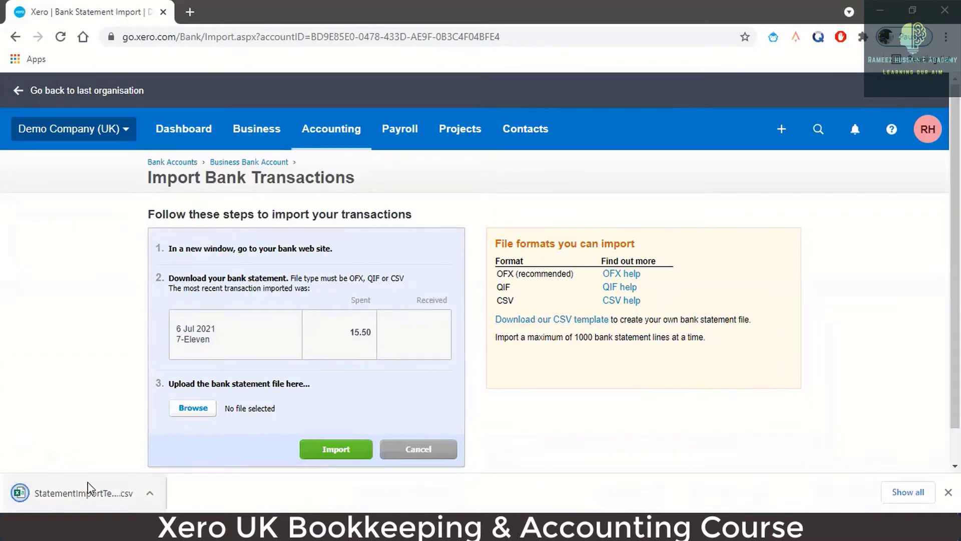
click(83, 487)
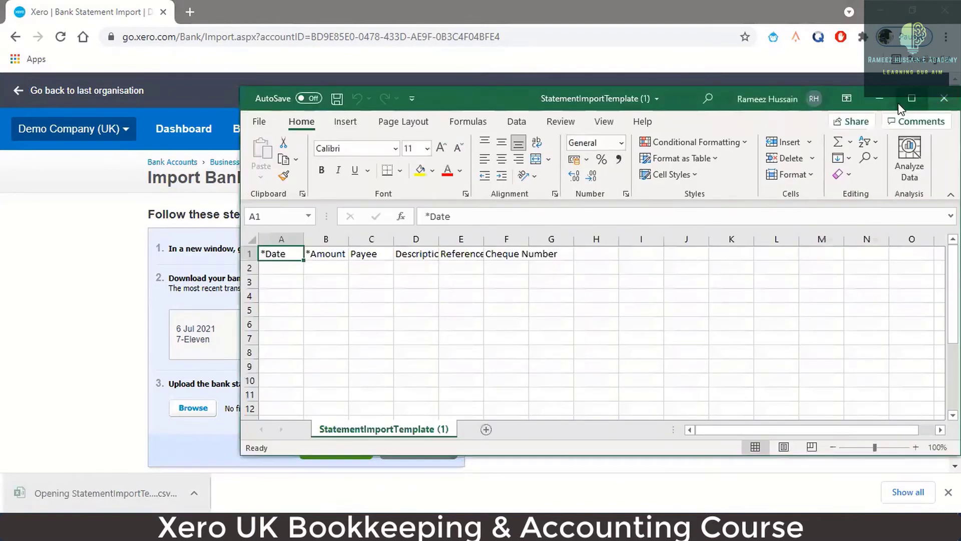
click(911, 98)
Enter a transaction dated 01/08/2021 with an amount of -6000 in row 2 of the template
click(25, 181)
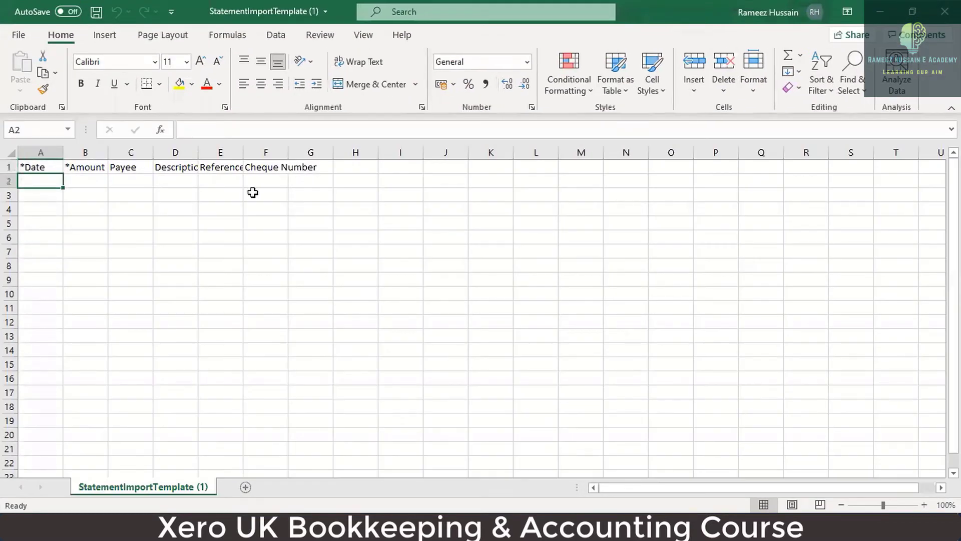
text(01/08/2021)
key(Return)
key(Up)
key(Right)
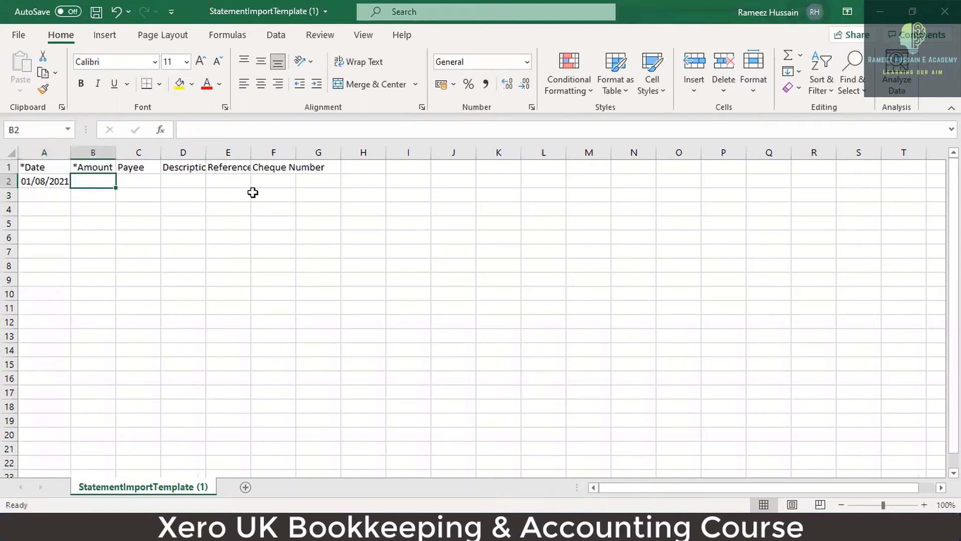
text(-6000)
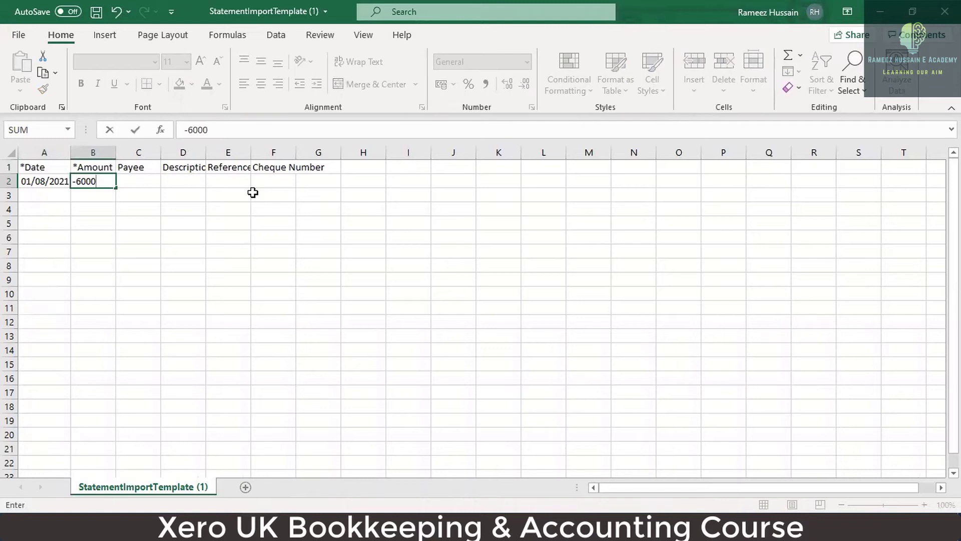
key(Tab)
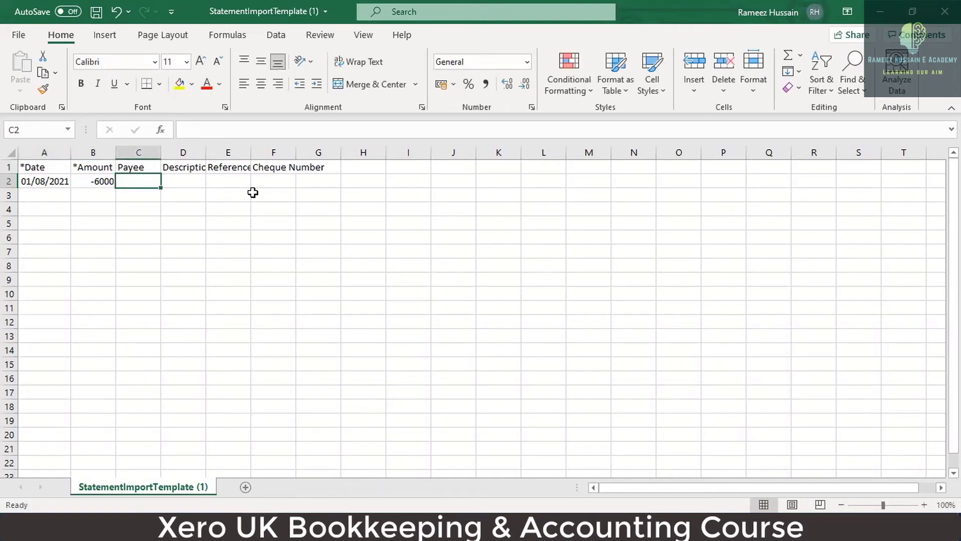
Enter Office Decoration as the transaction's payee and widen the Payee column to fit the text
text(Off)
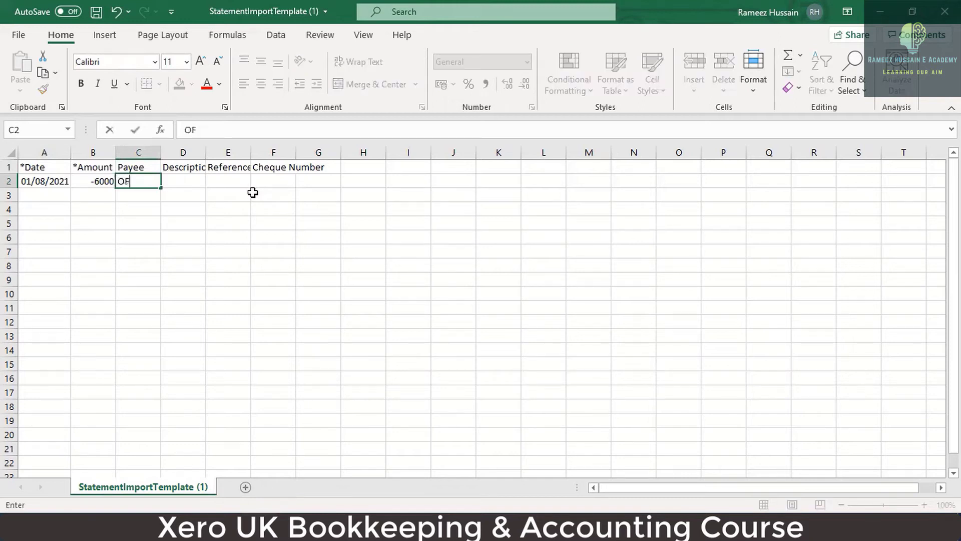
key(BackSpace)
key(BackSpace)
text(ffice Decoration)
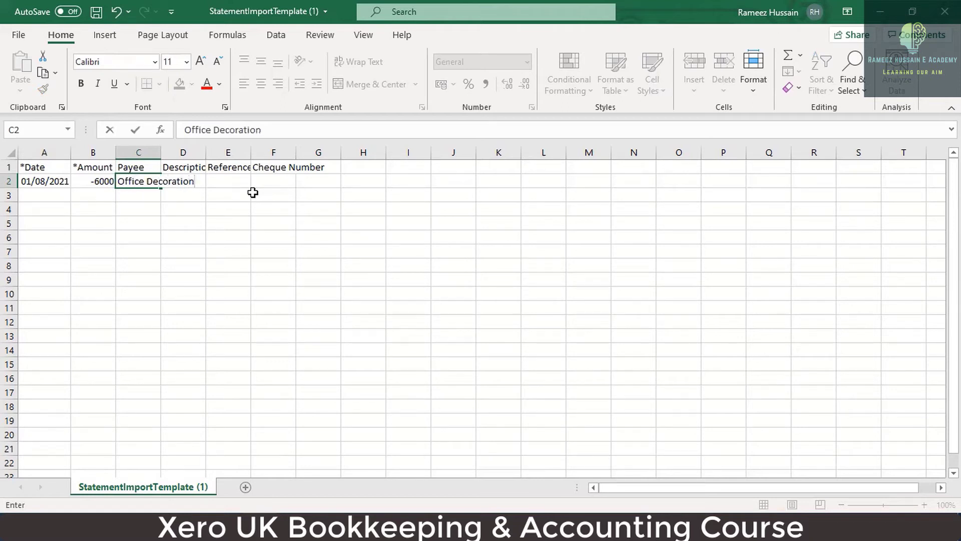
click(200, 198)
drag(161, 152, 197, 152)
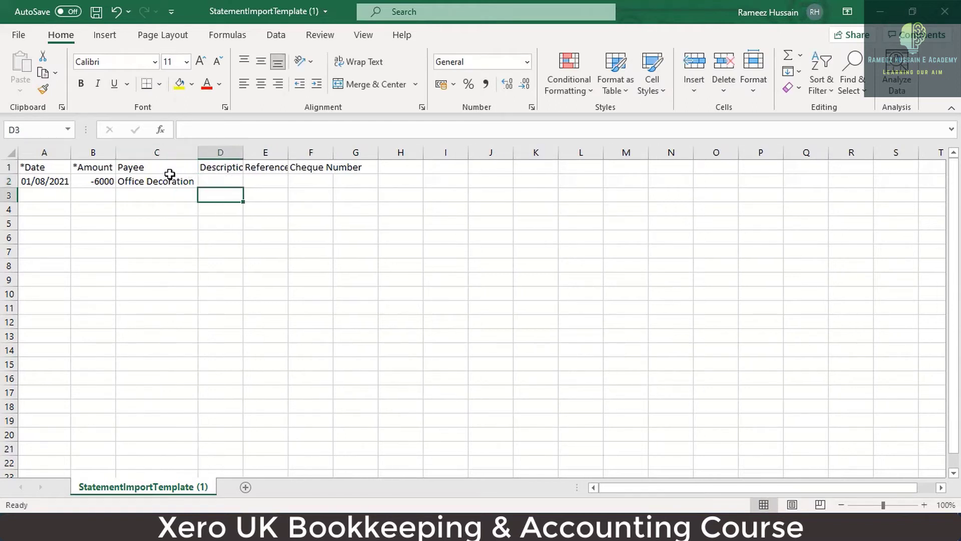
click(170, 175)
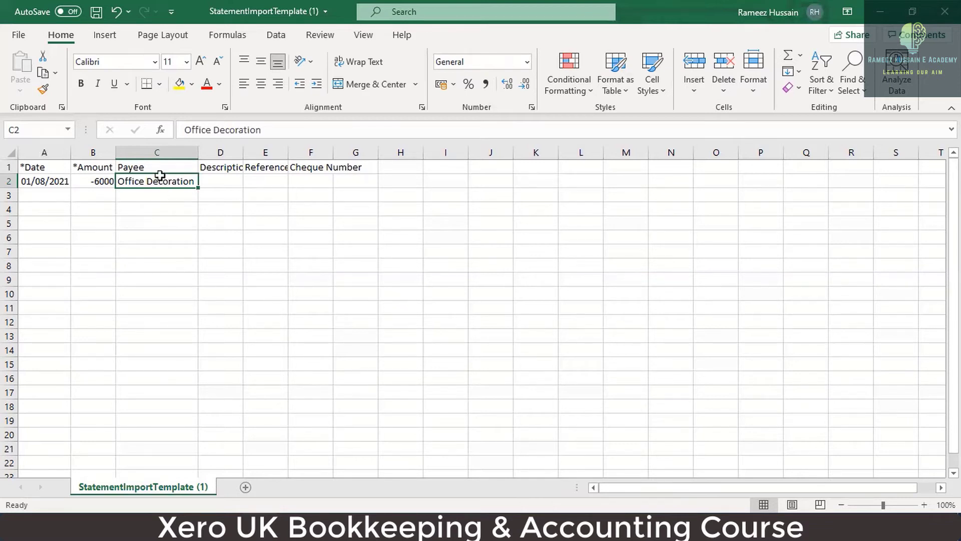
click(43, 184)
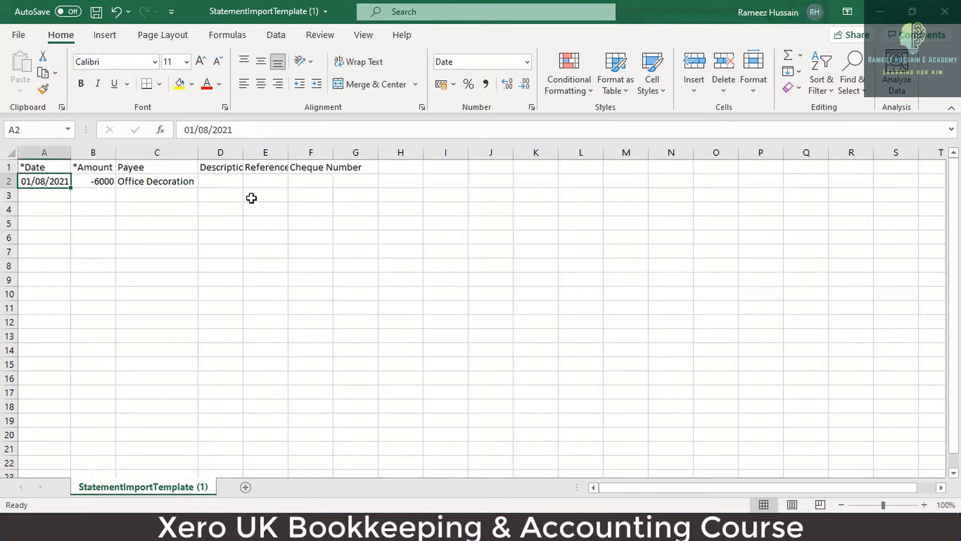
key(Right)
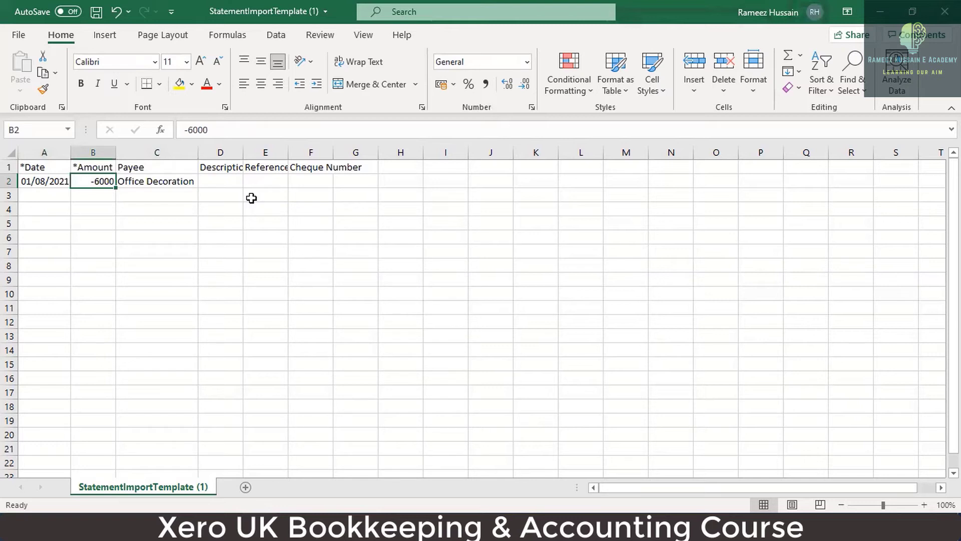
key(Right)
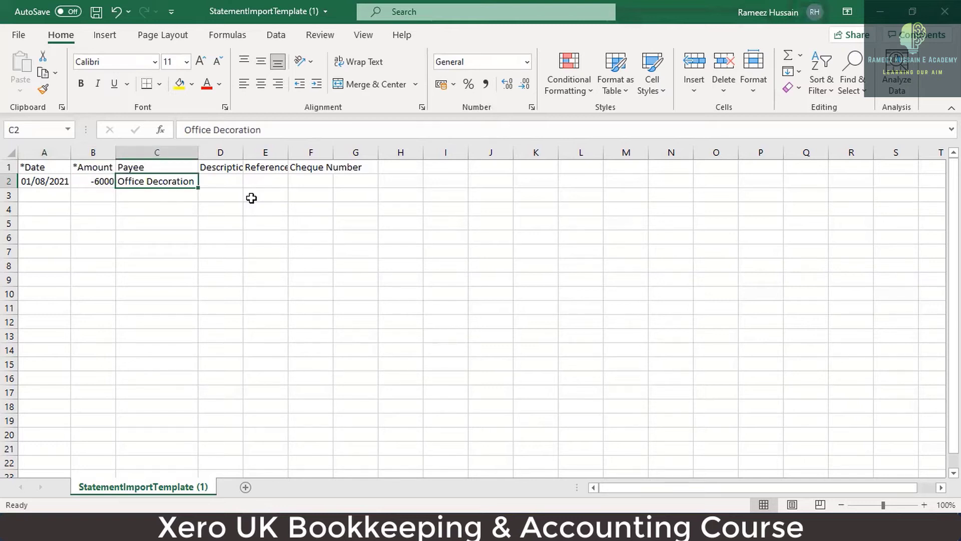
Enter Purchase Office Table as the transaction's description and widen the Description column to fit the text
key(Right)
double_click(243, 152)
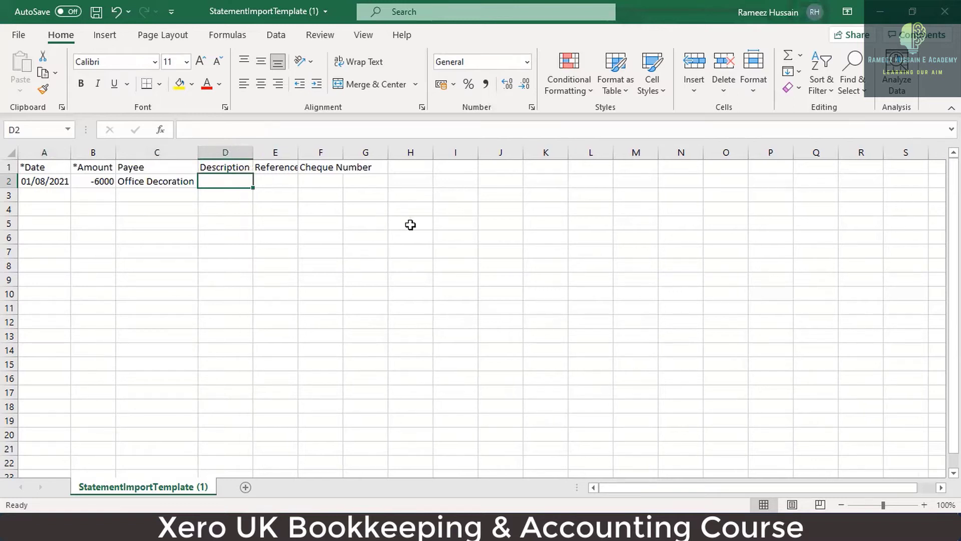
text(Purc)
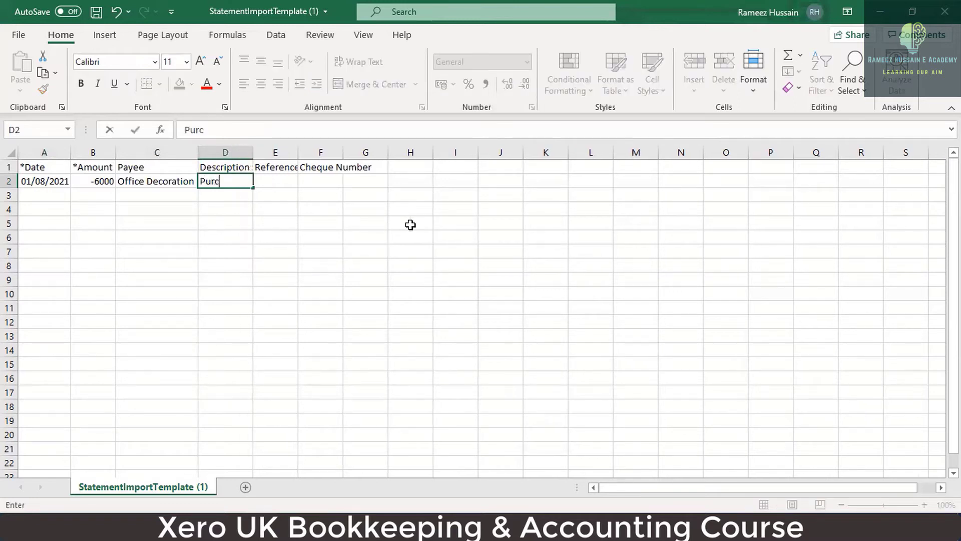
text(hase Offi)
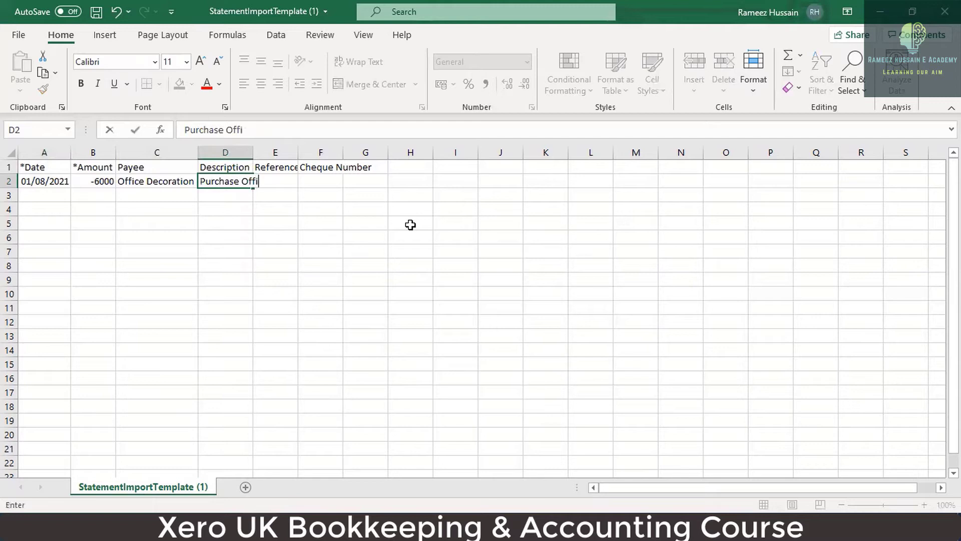
text(ce Table)
key(Return)
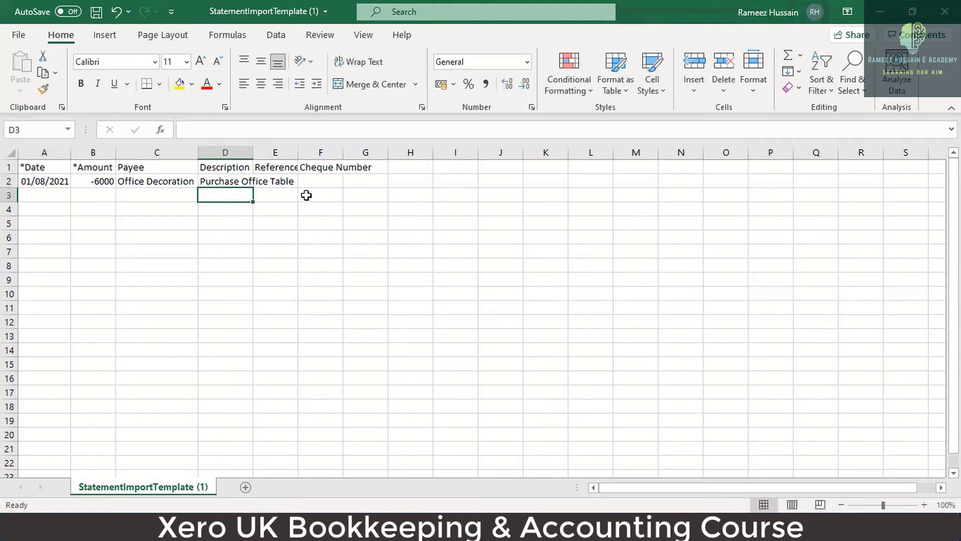
drag(253, 151, 254, 151)
double_click(254, 151)
Widen the Reference column to fit its heading and enter Inv-0098 as the transaction's reference
click(264, 182)
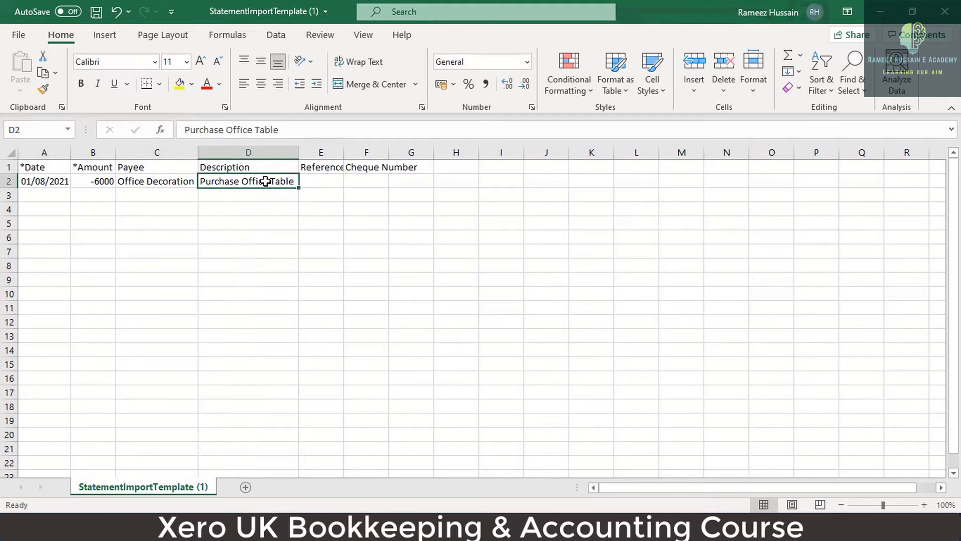
key(Tab)
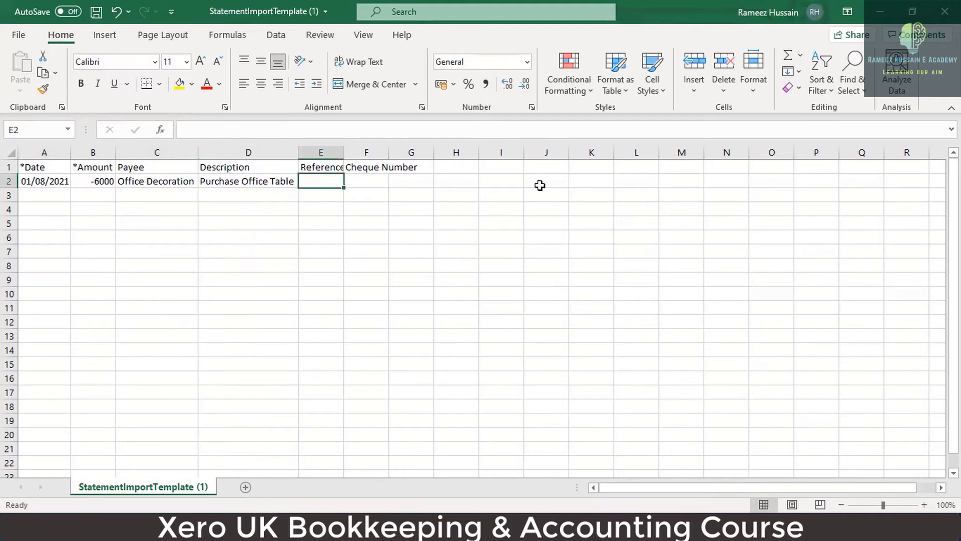
double_click(345, 151)
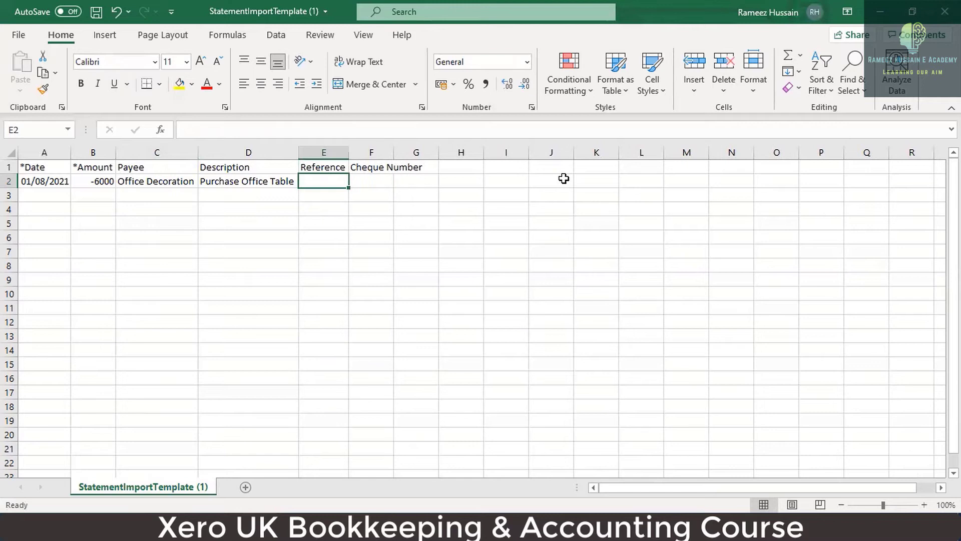
text(Inv)
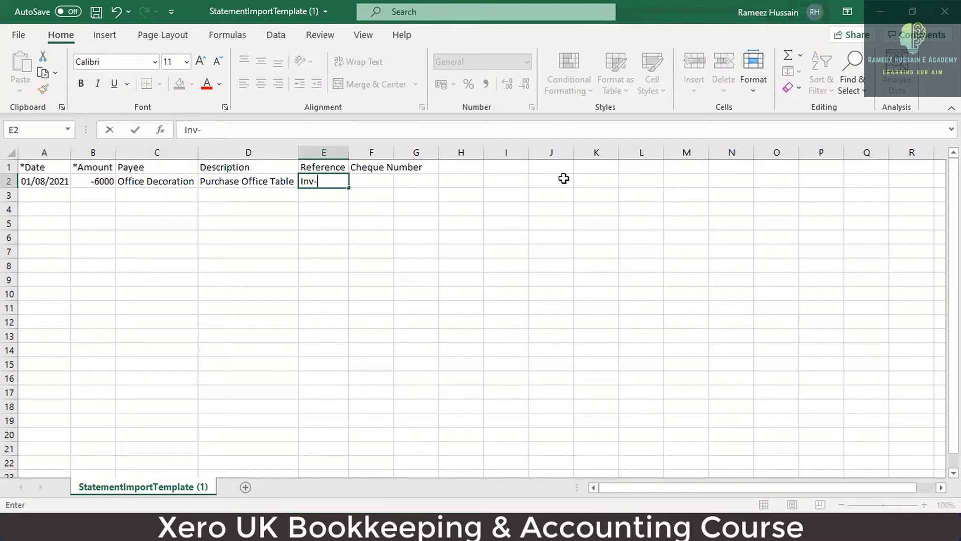
text(-0098)
key(Return)
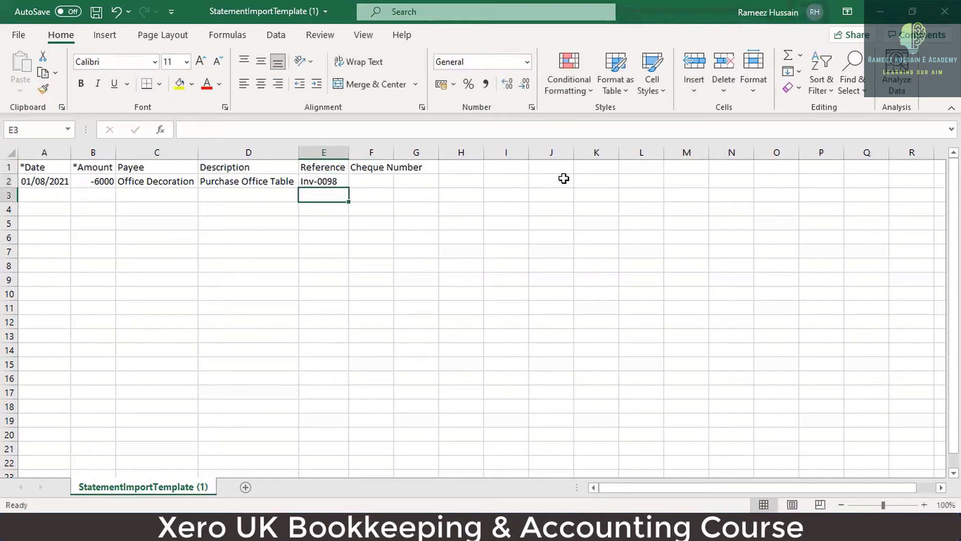
Widen the Cheque Number column to fit its heading, and save and close the statement file
key(Up)
key(Right)
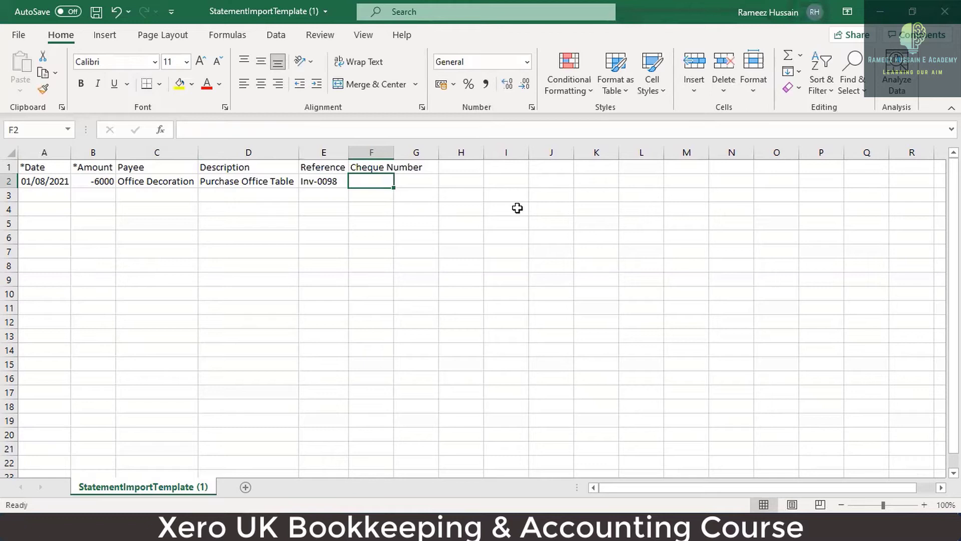
double_click(393, 152)
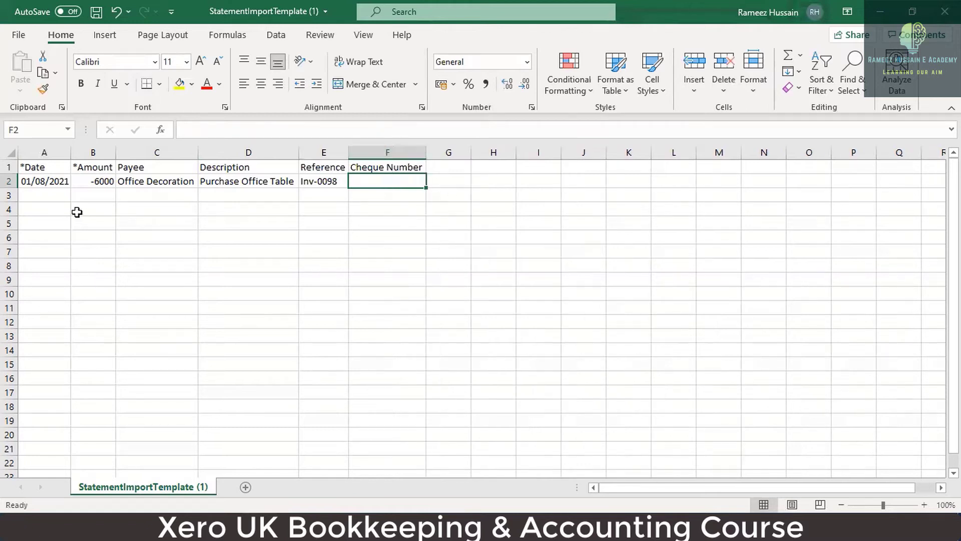
click(55, 194)
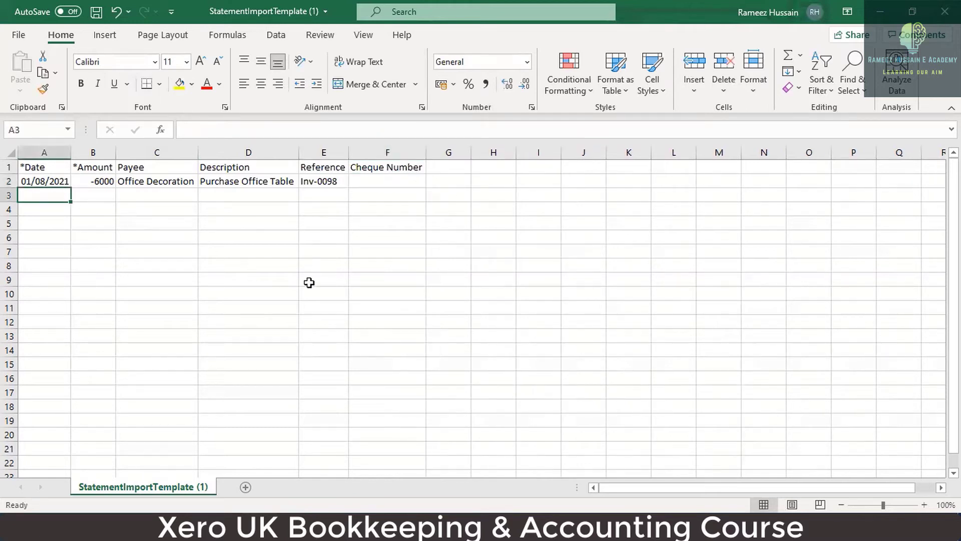
key(ctrl+s)
click(945, 11)
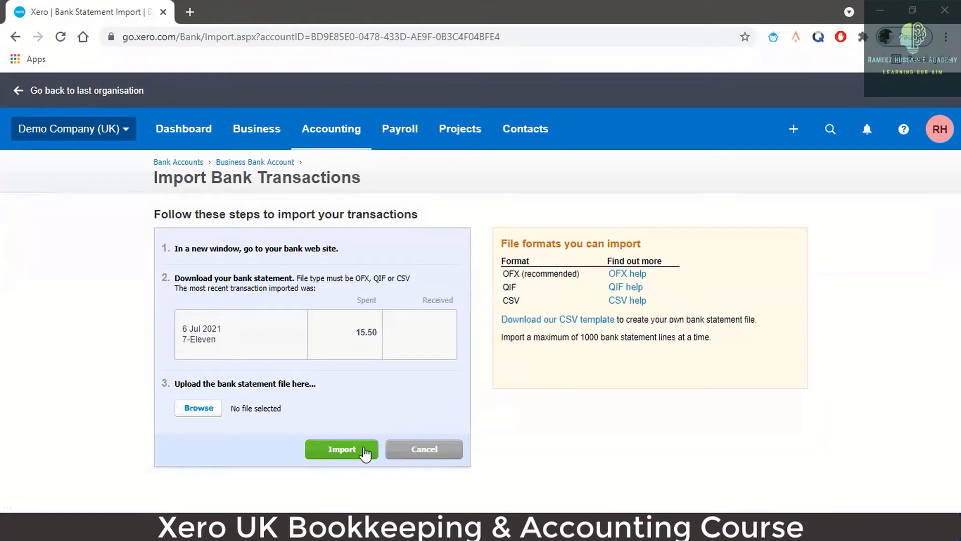
Choose StatementImportTemplate (1).csv from the Desktop as the bank statement file to upload in Xero
click(342, 448)
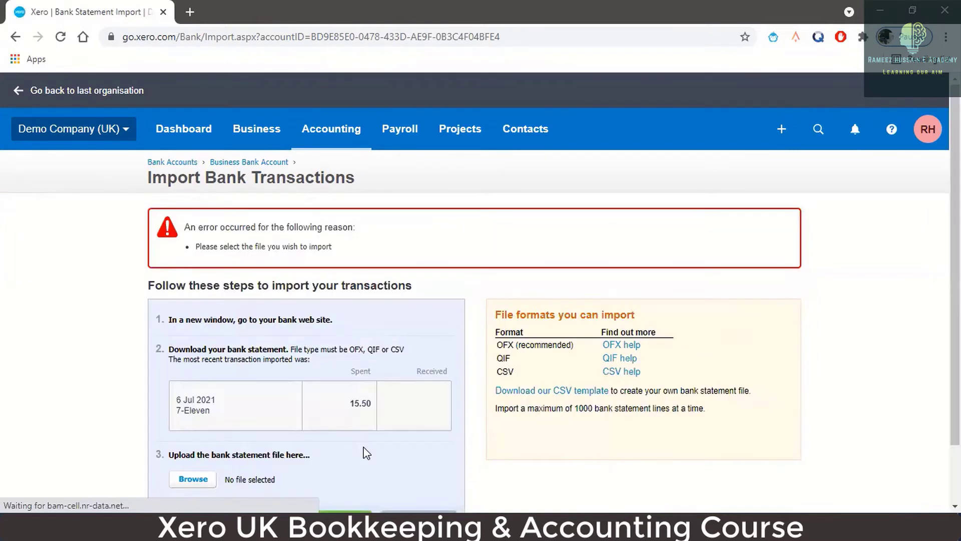
scroll(450, 371, down, 2)
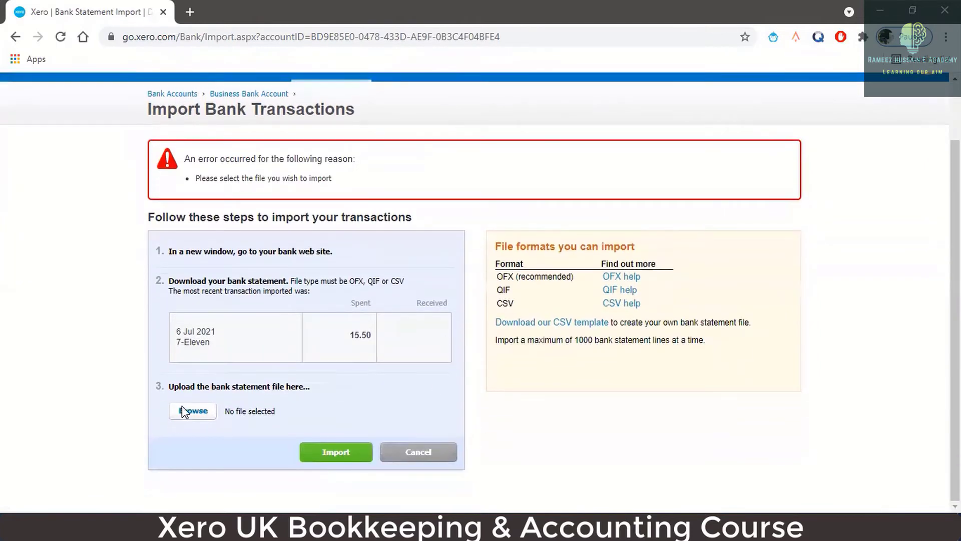
click(183, 409)
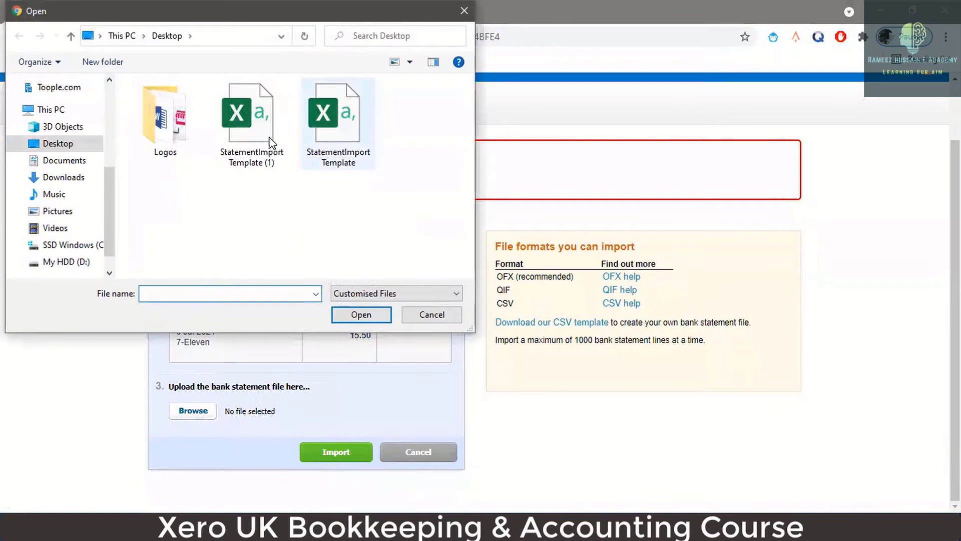
click(272, 128)
click(353, 314)
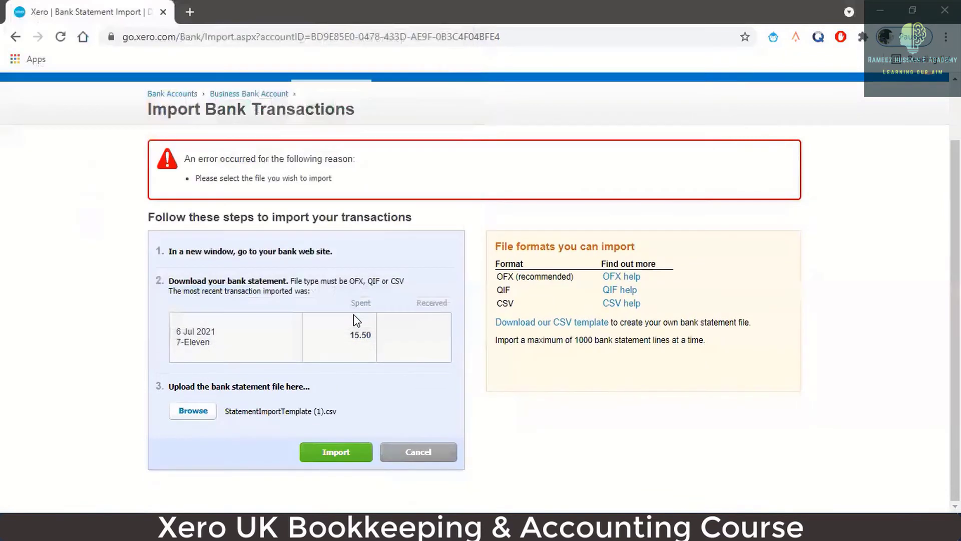
Import the selected statement file, saving the import options with the suggested column assignments and DD/MM/YYYY date format
click(346, 452)
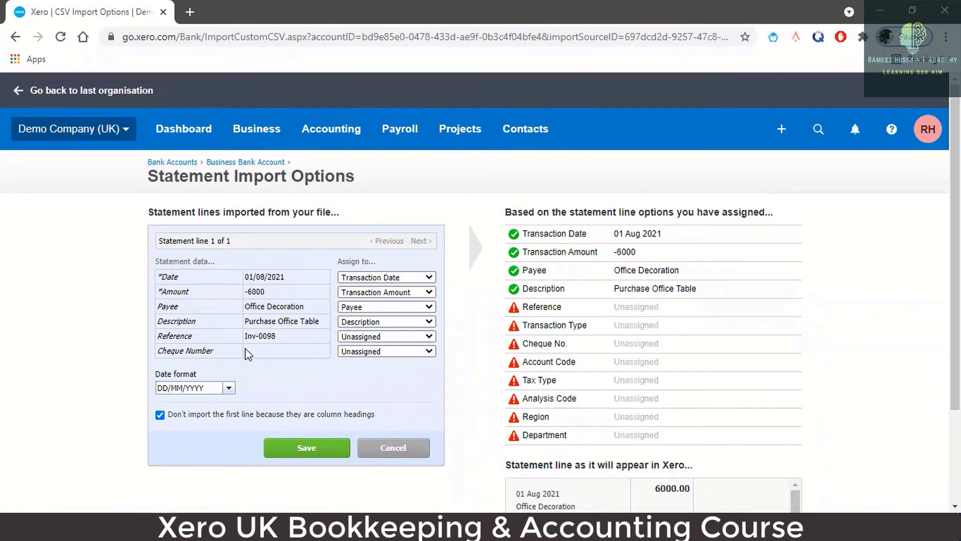
click(317, 453)
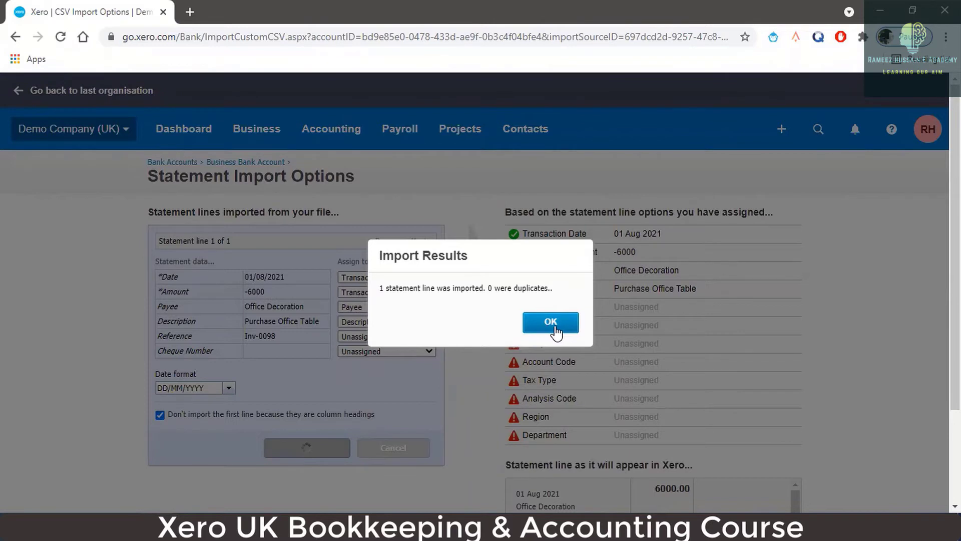
click(551, 323)
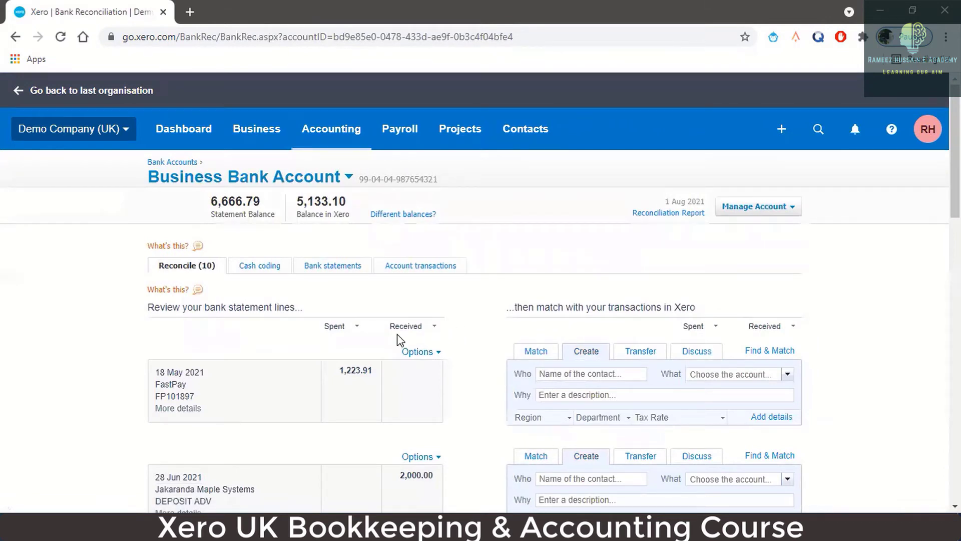
Copy the payee Office Decoration from the 1 Aug 2021 statement line's details into that line's Who field
scroll(401, 340, down, 9)
scroll(399, 339, down, 10)
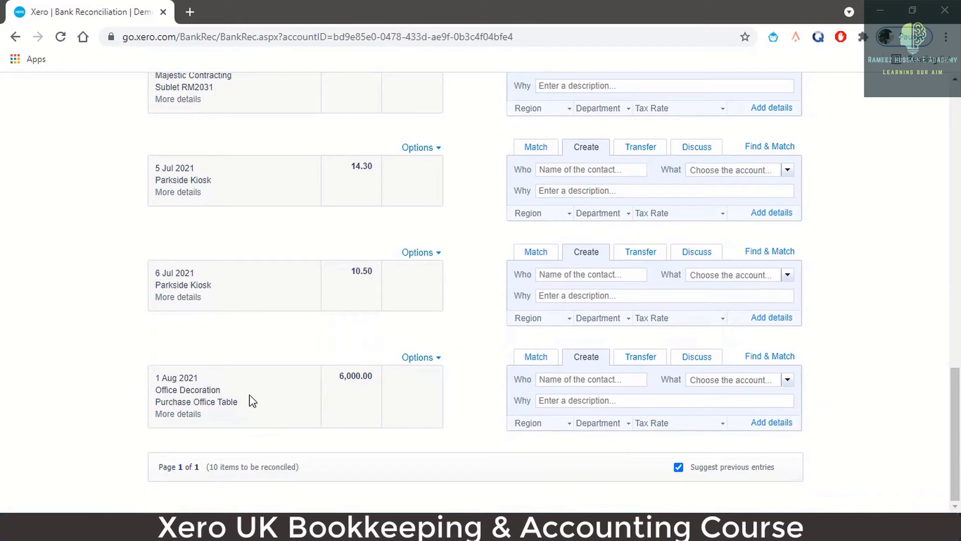
click(193, 416)
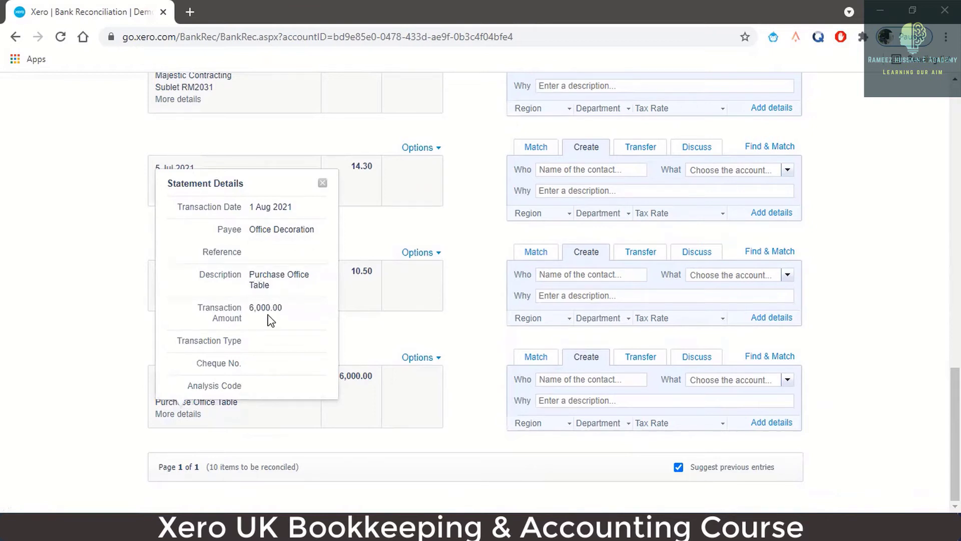
click(323, 183)
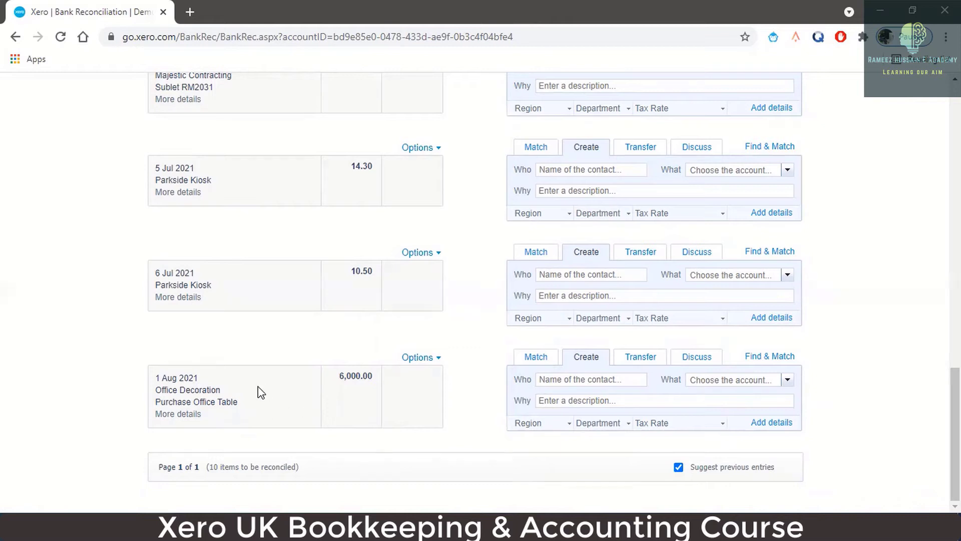
click(178, 414)
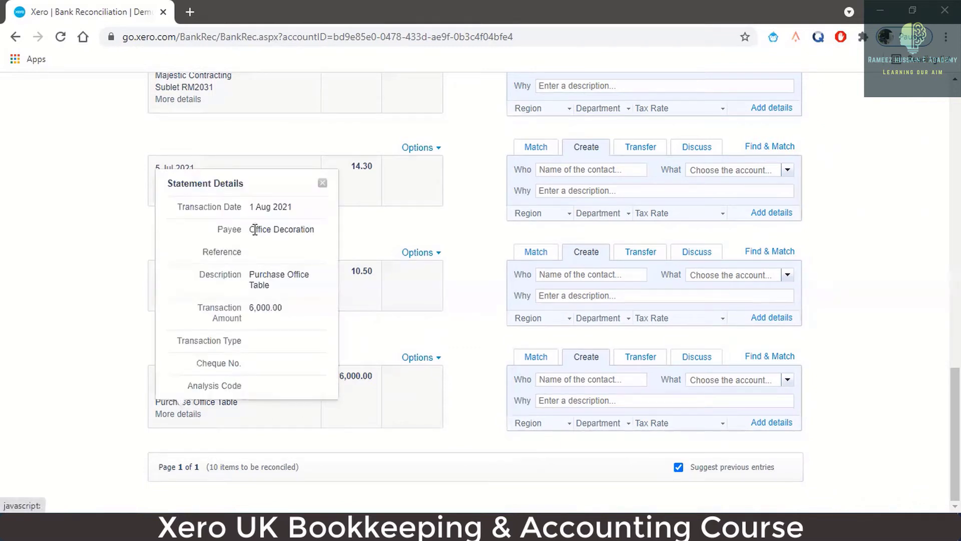
drag(252, 232, 312, 230)
click(295, 229)
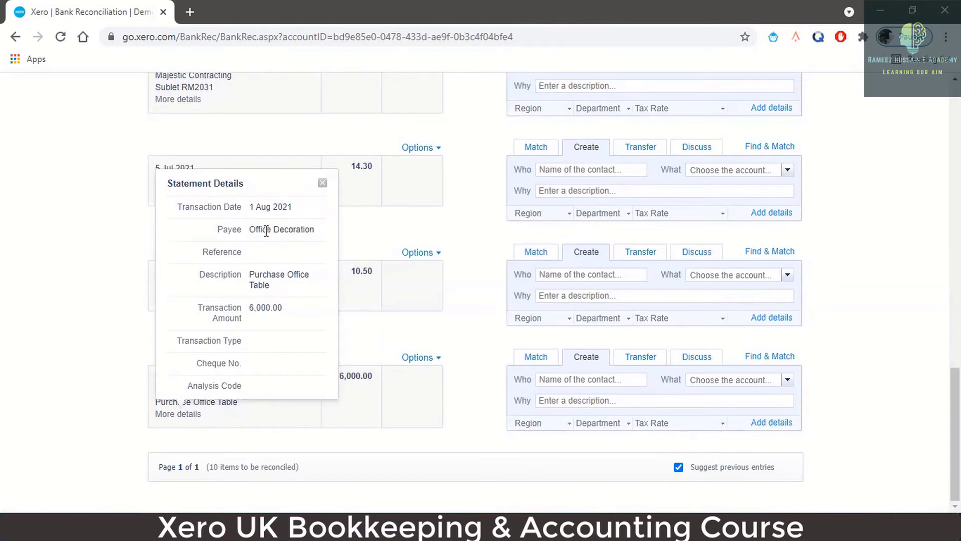
drag(251, 230, 315, 226)
key(ctrl+c)
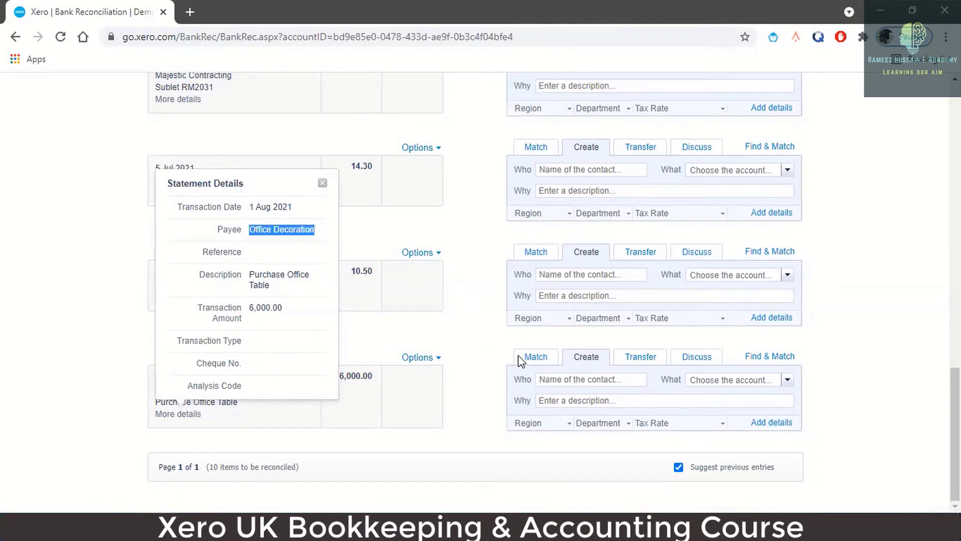
click(583, 382)
key(ctrl+v)
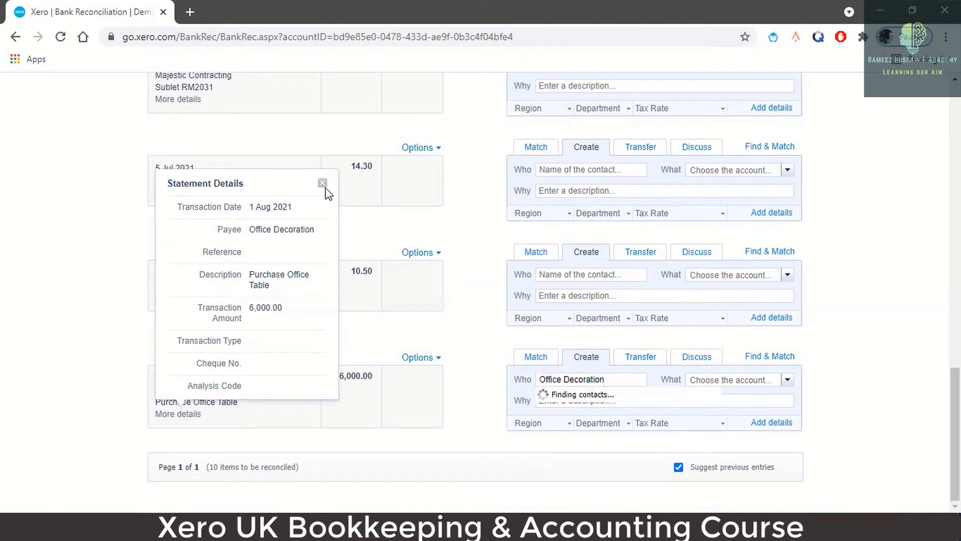
click(323, 183)
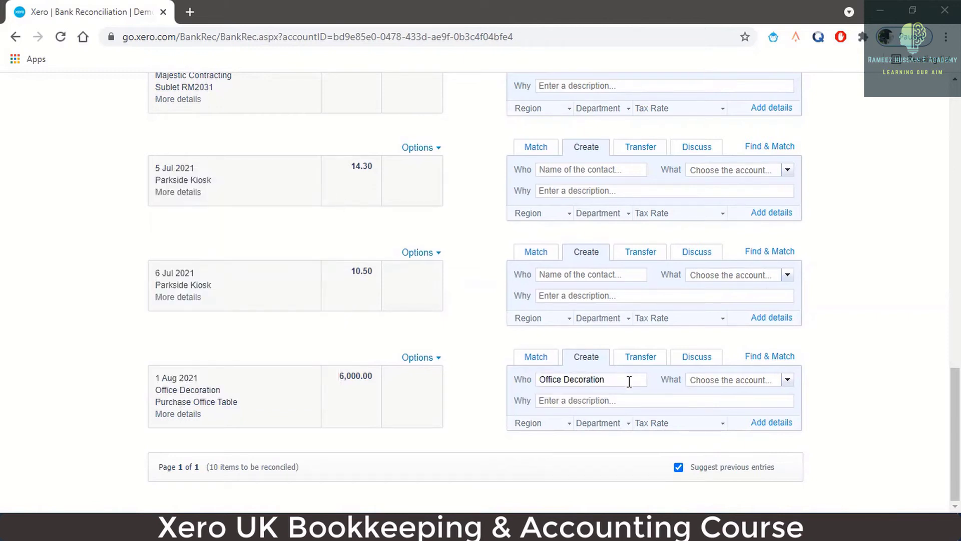
Assign the 1 Aug 2021 Office Decoration line to the account 710 - Office Equipment
click(789, 381)
scroll(778, 420, down, 10)
scroll(782, 423, up, 2)
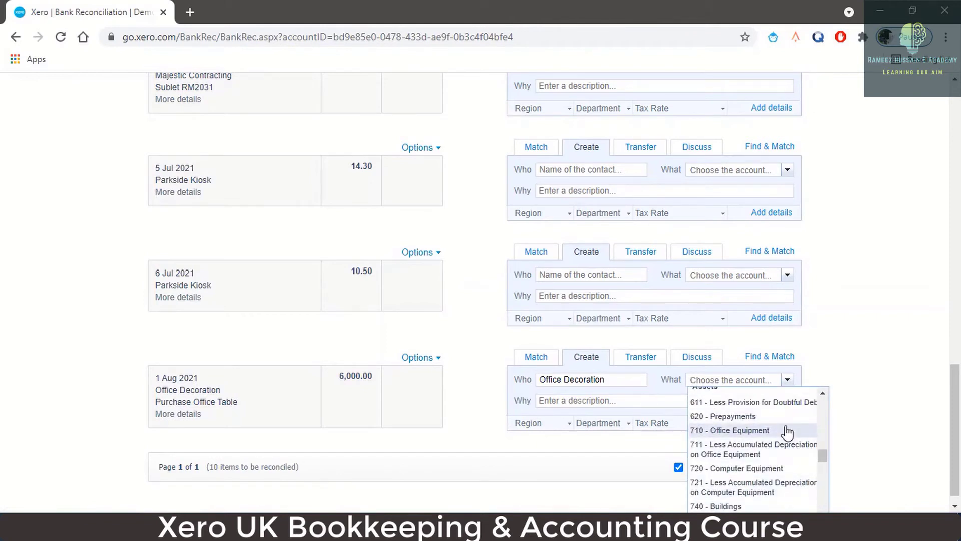
click(787, 431)
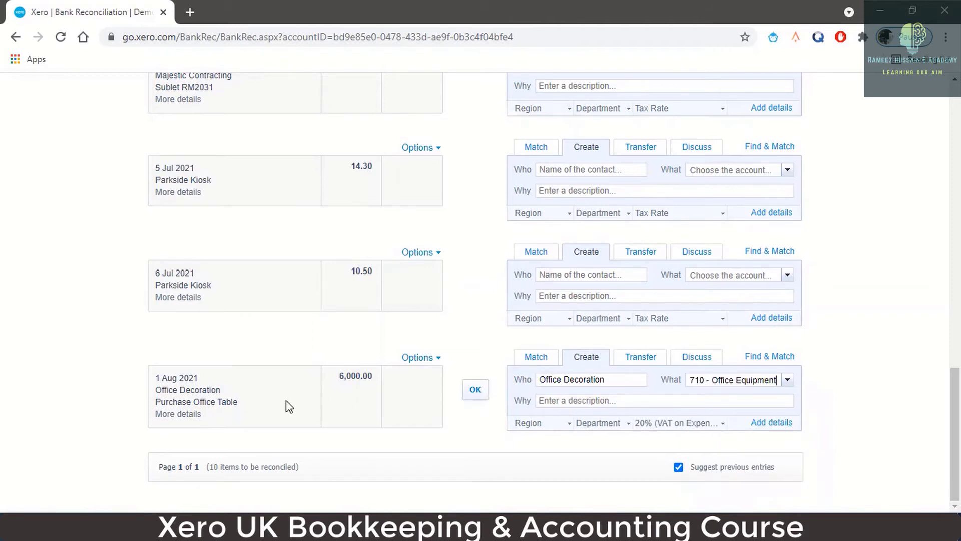
Copy the description Purchase Office Table from the statement details into the Why field of the Office Decoration line
click(175, 414)
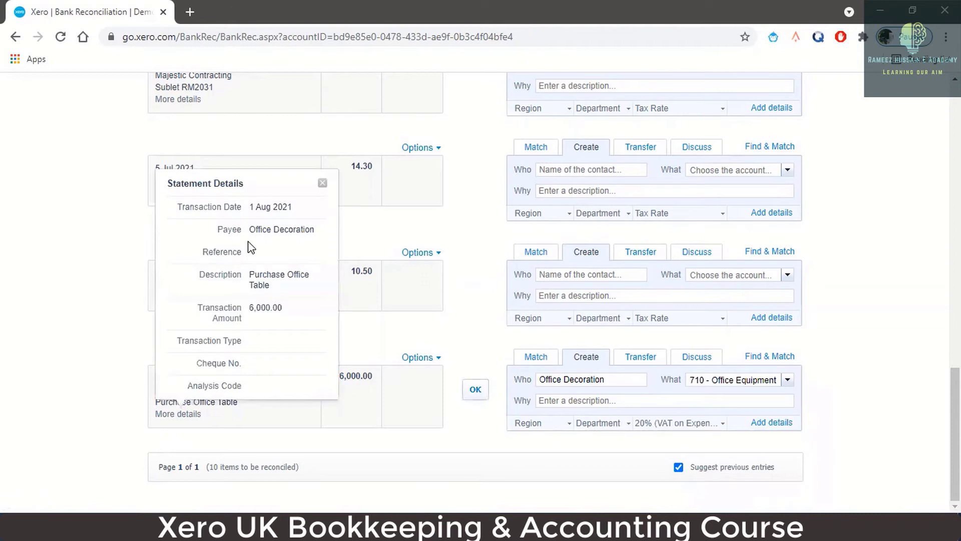
drag(250, 274, 277, 286)
key(ctrl+c)
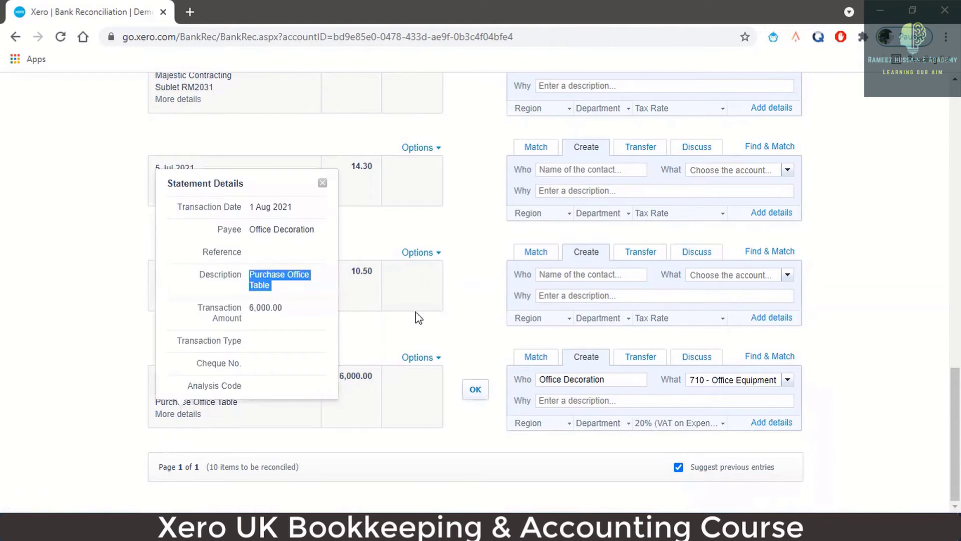
click(556, 403)
key(ctrl+v)
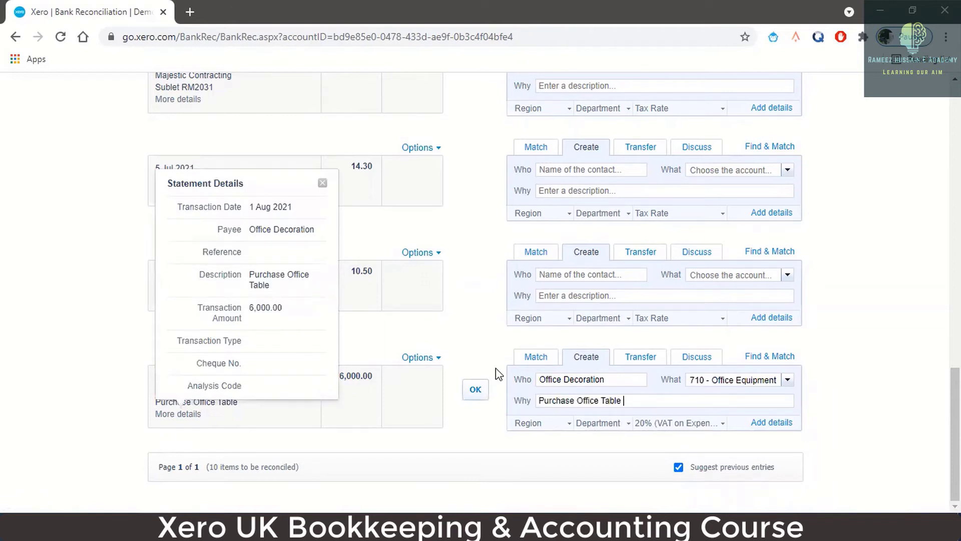
click(322, 182)
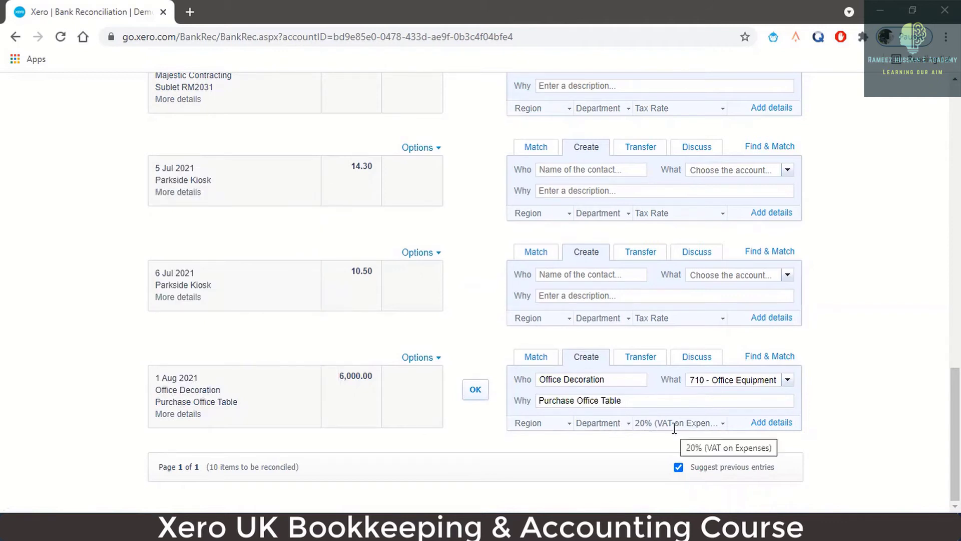
Open the full details of the 1 Aug 2021 Office Decoration line, review the Purchase Office Table entry and save the transaction
click(766, 423)
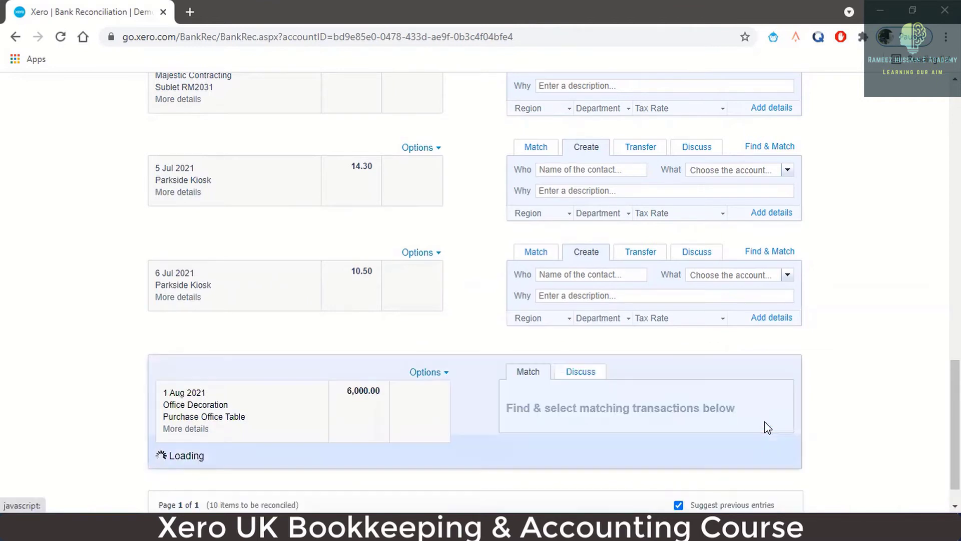
scroll(751, 377, down, 2)
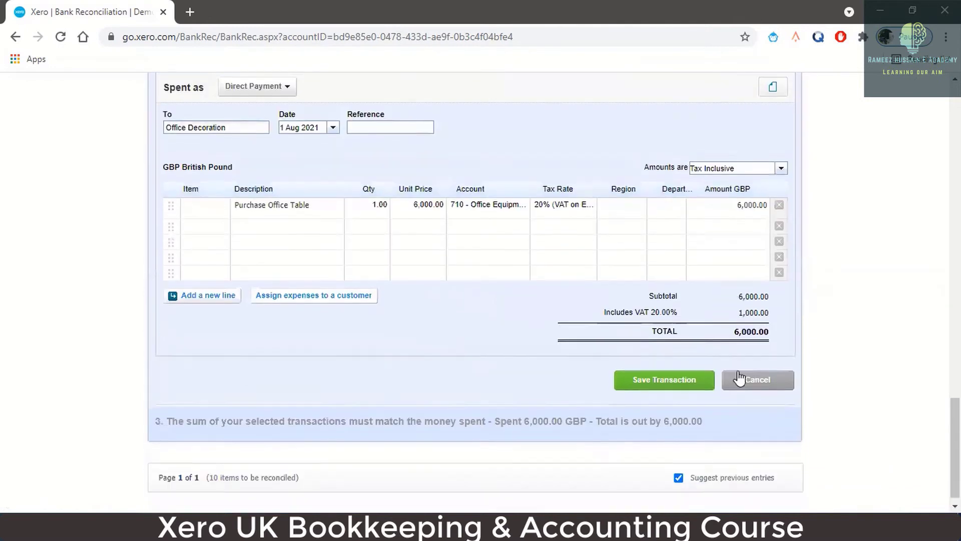
scroll(415, 274, up, 2)
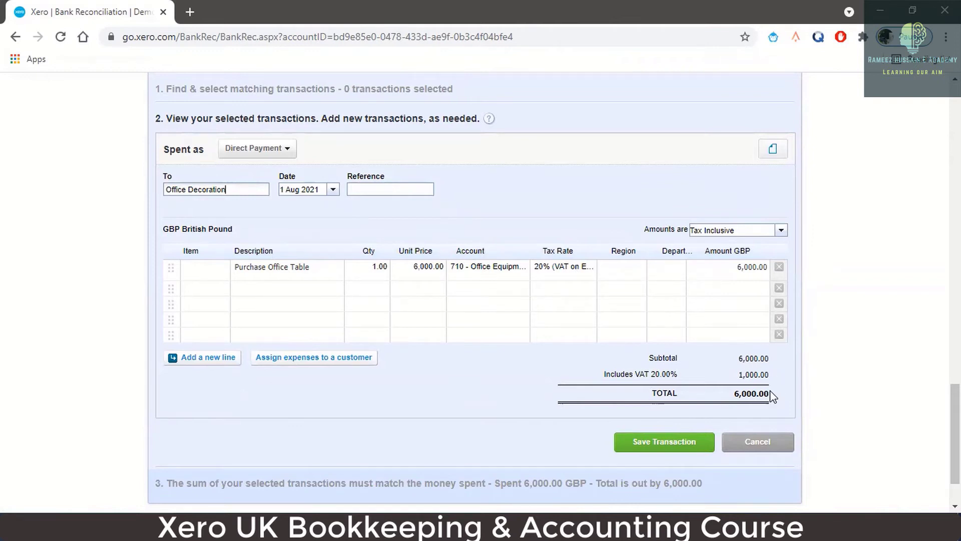
scroll(783, 326, up, 1)
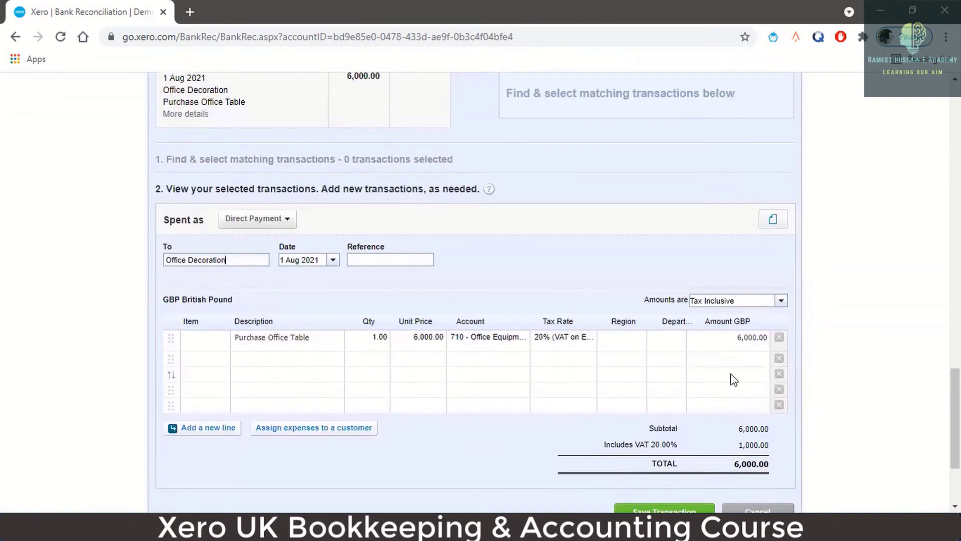
scroll(697, 337, up, 1)
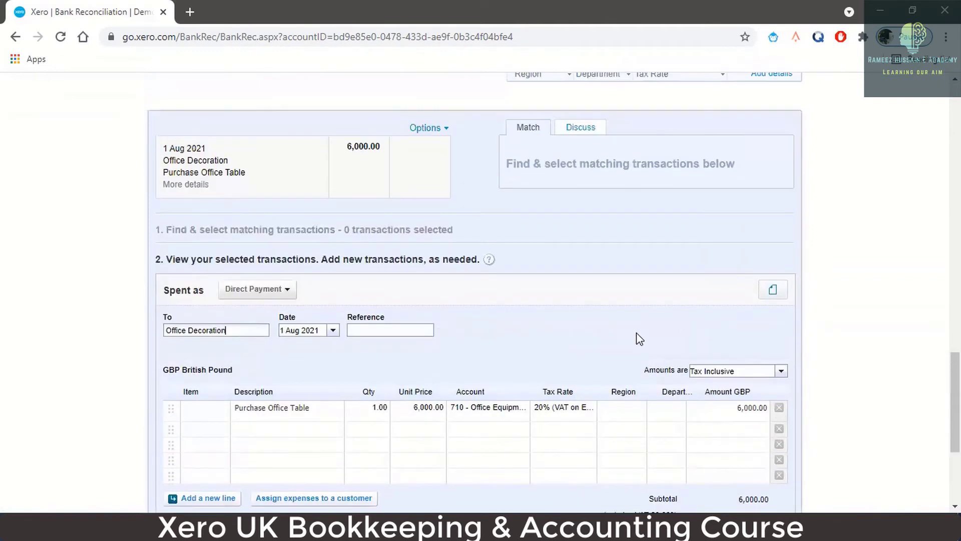
click(771, 294)
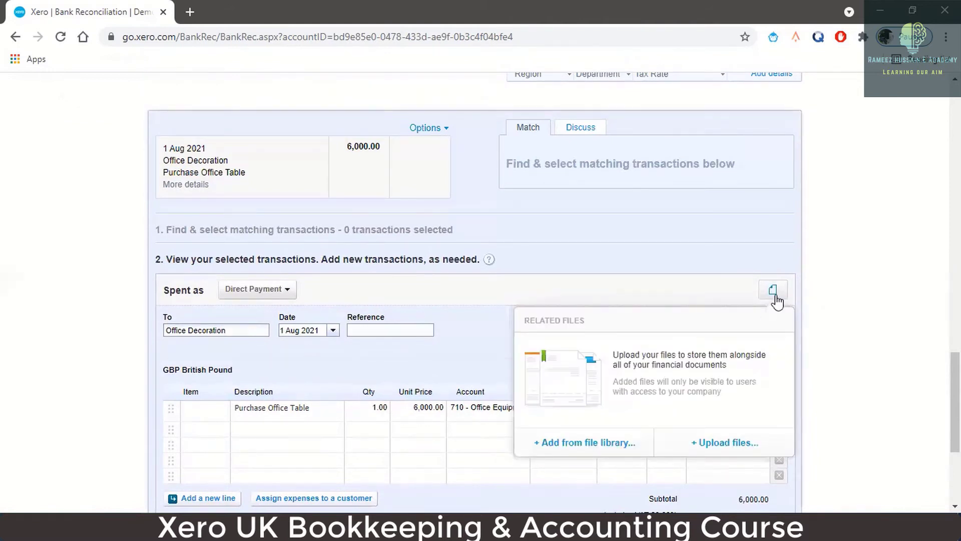
click(773, 295)
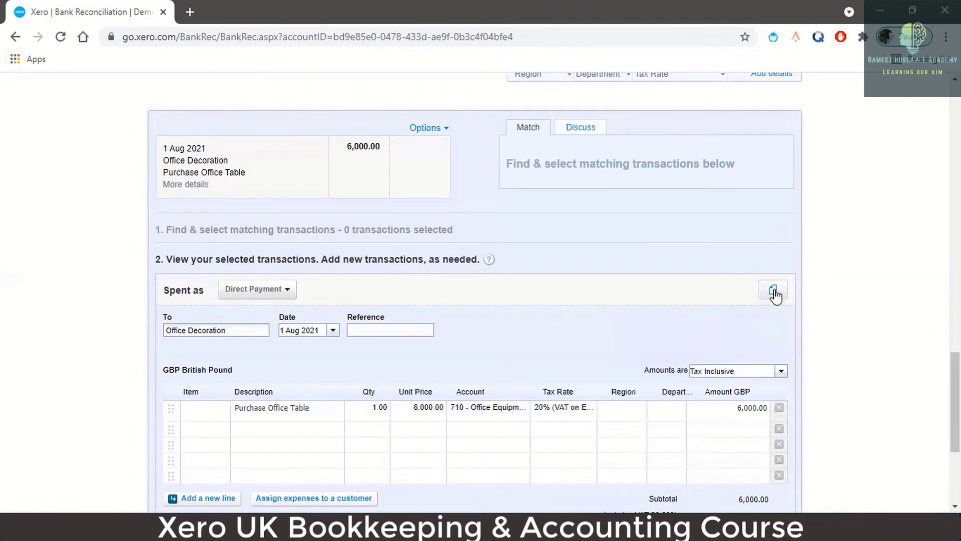
scroll(825, 277, down, 2)
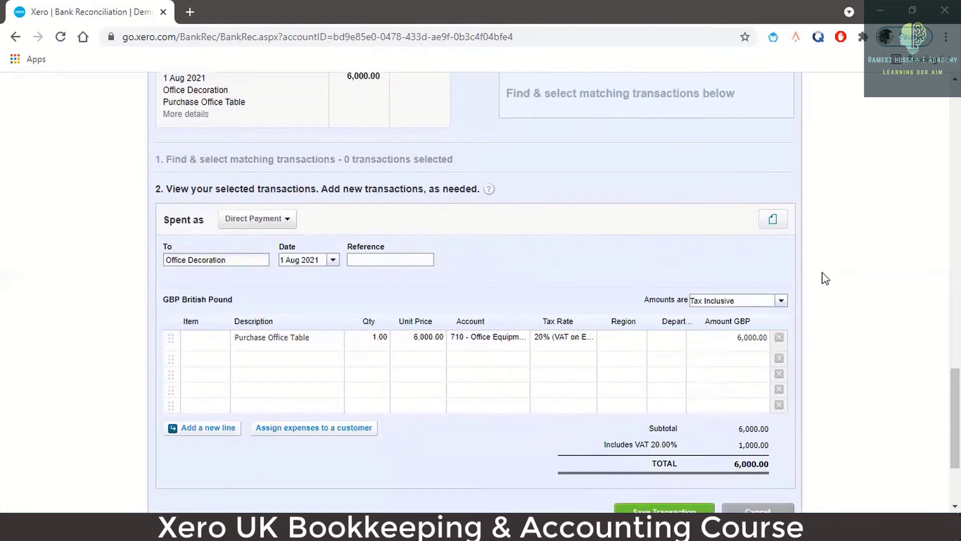
scroll(824, 278, down, 2)
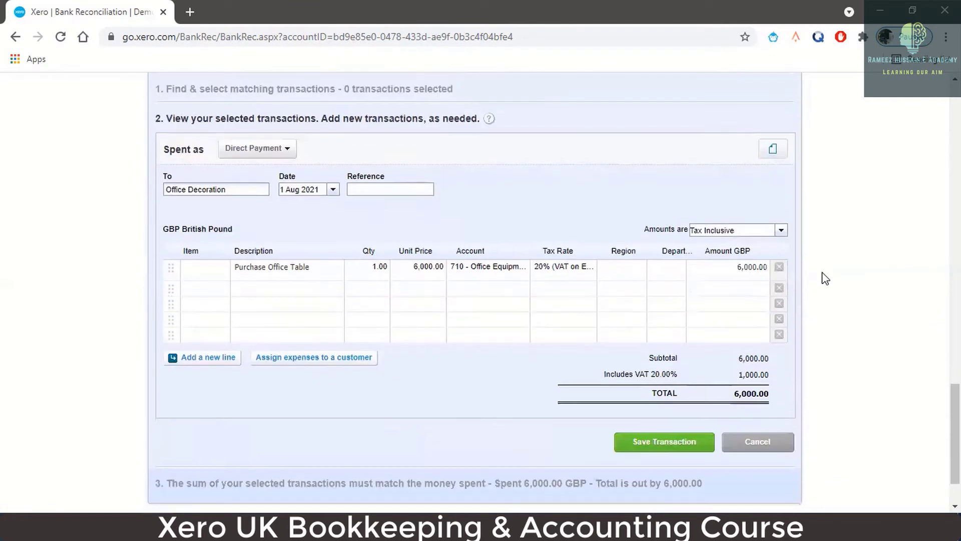
click(704, 450)
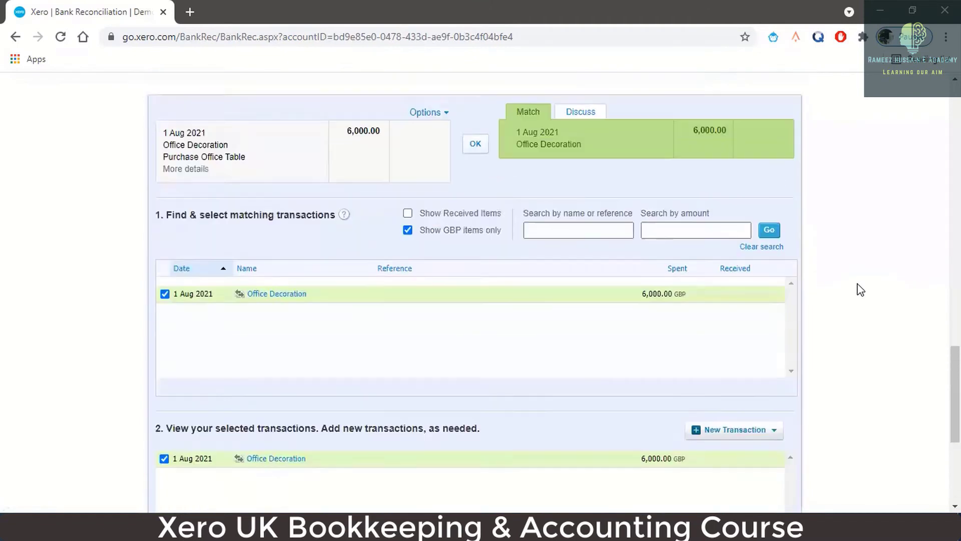
Reconcile the 1 Aug 2021 Office Decoration statement line with its matched transaction
scroll(860, 289, up, 2)
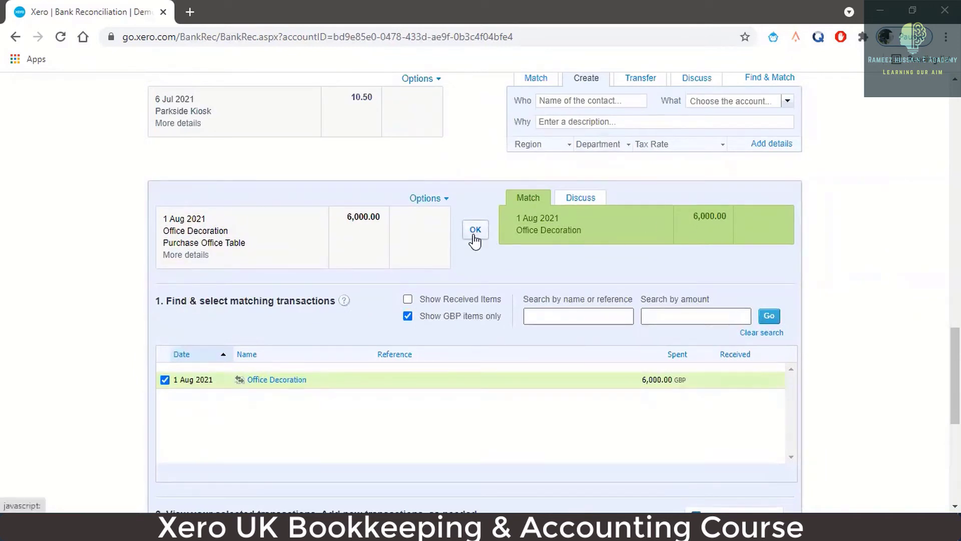
scroll(546, 273, up, 2)
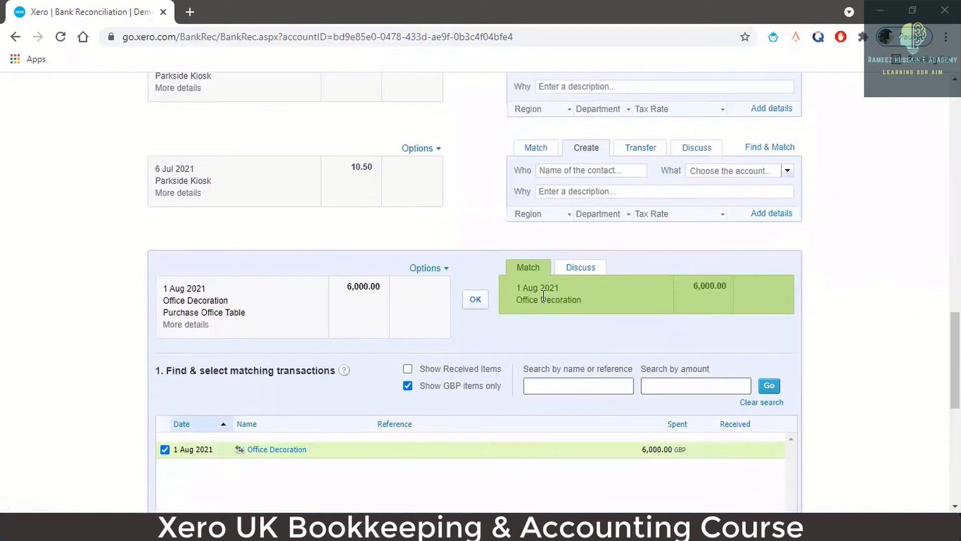
click(482, 302)
Open the Fixed assets register on its draft assets and hide the help banner
scroll(895, 290, up, 6)
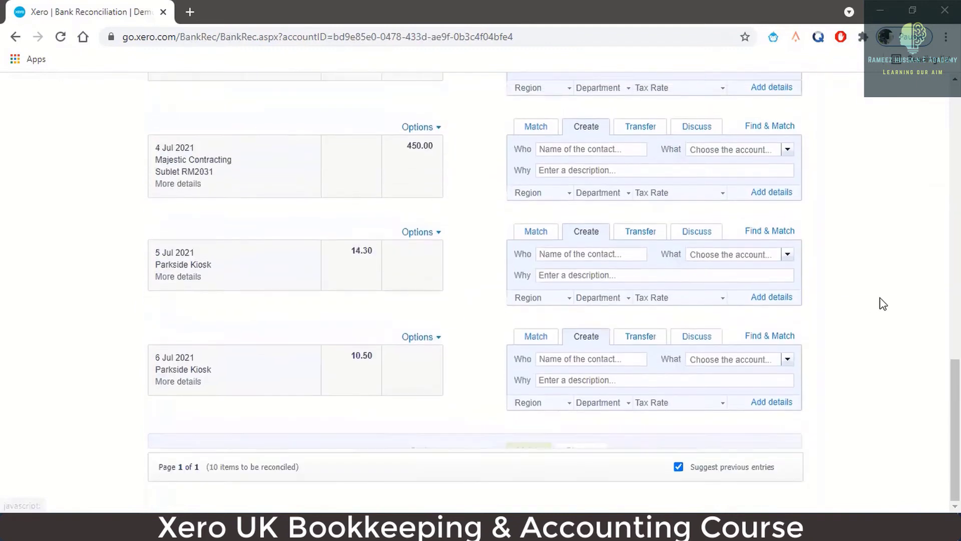
scroll(902, 286, up, 10)
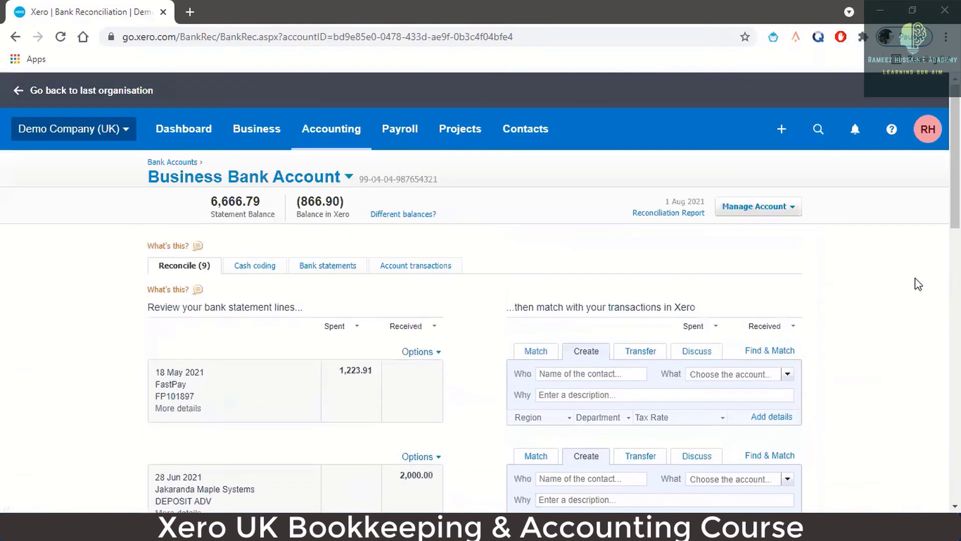
click(339, 143)
scroll(357, 215, down, 3)
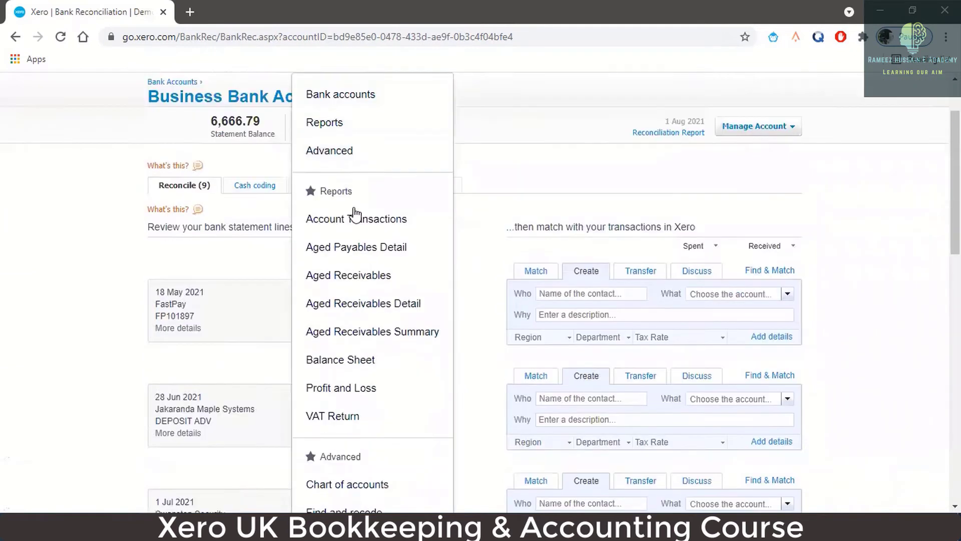
click(349, 476)
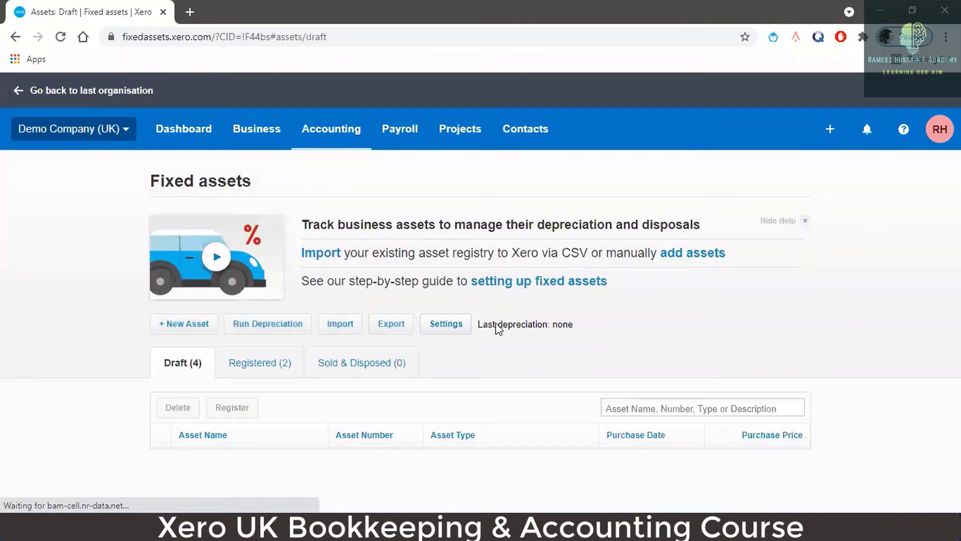
click(797, 225)
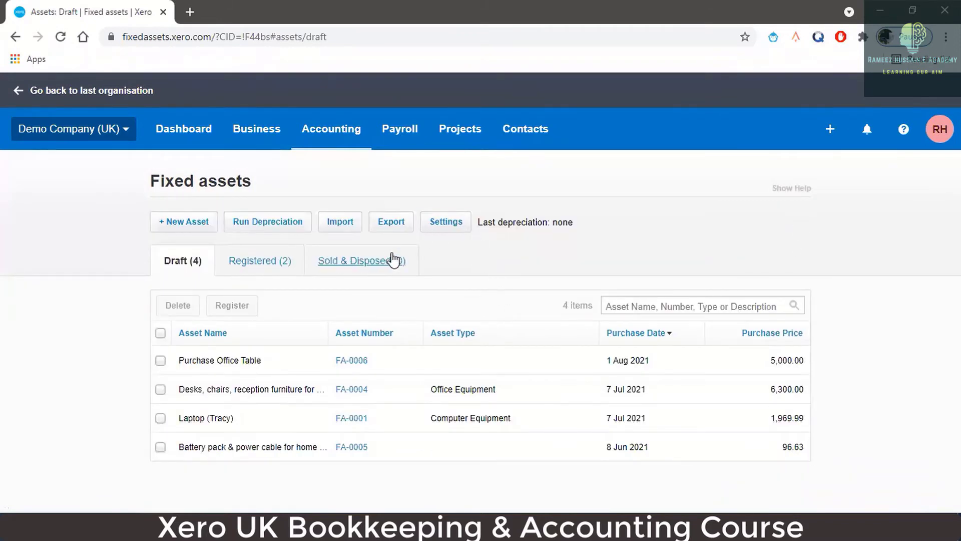
Review the asset types and their linked accounts in the fixed asset settings, then return to the draft assets
click(433, 223)
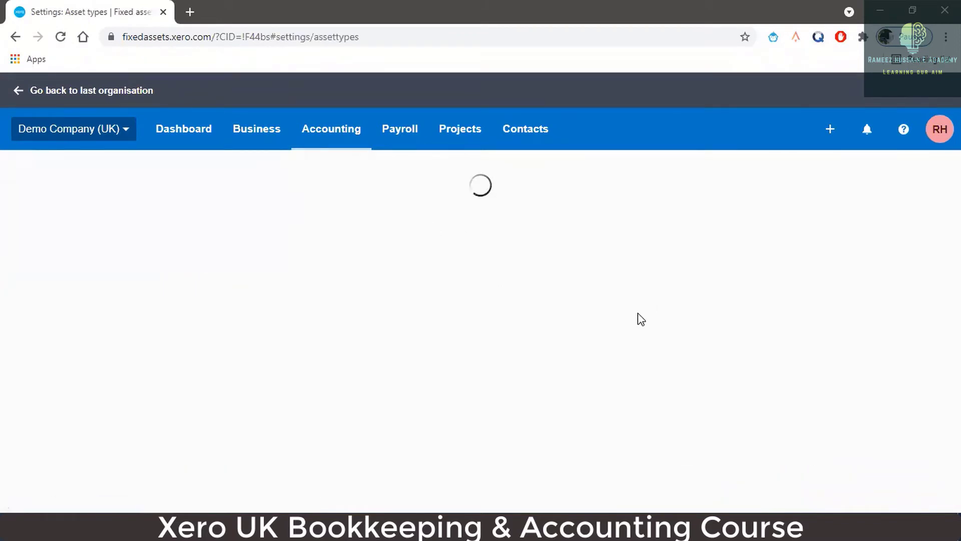
scroll(551, 331, down, 1)
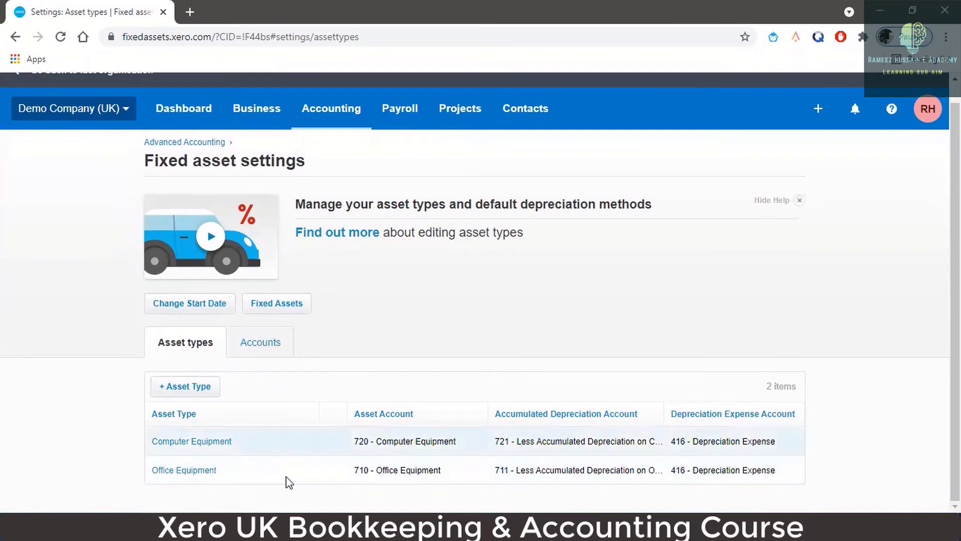
click(799, 204)
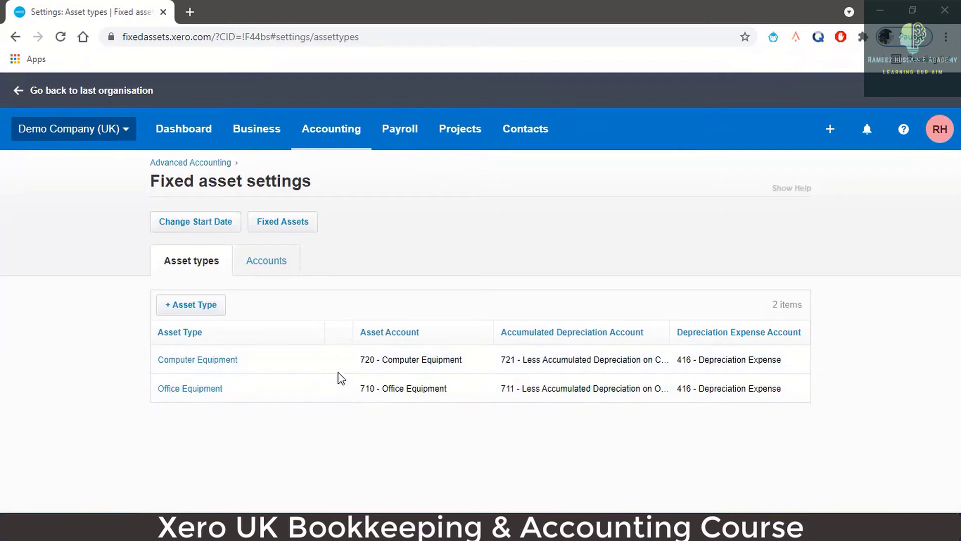
click(340, 388)
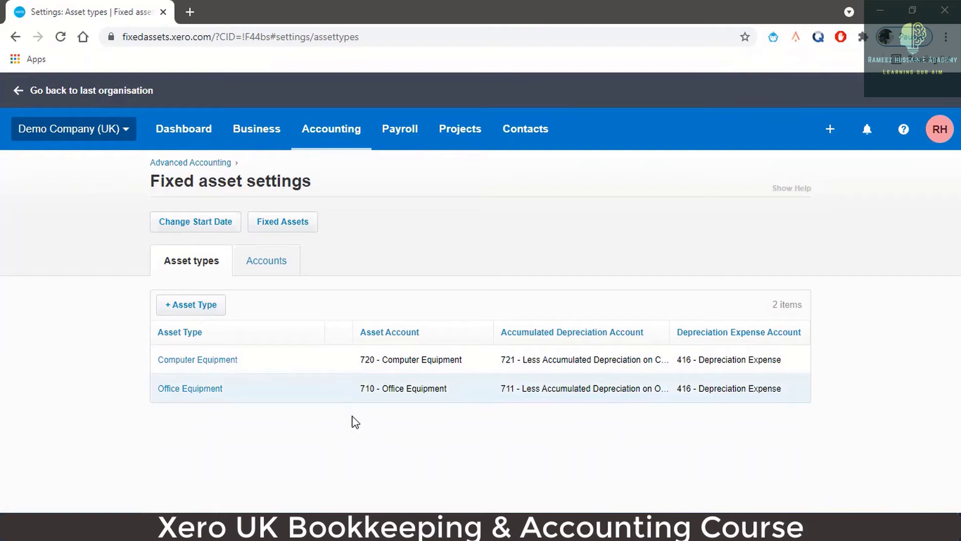
click(293, 224)
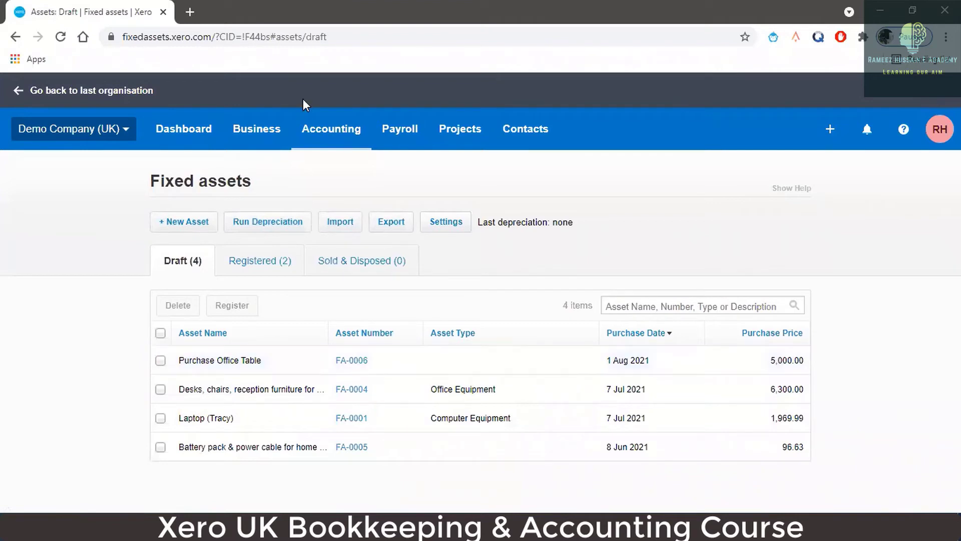
Open the draft asset Purchase Office Table for editing
click(252, 365)
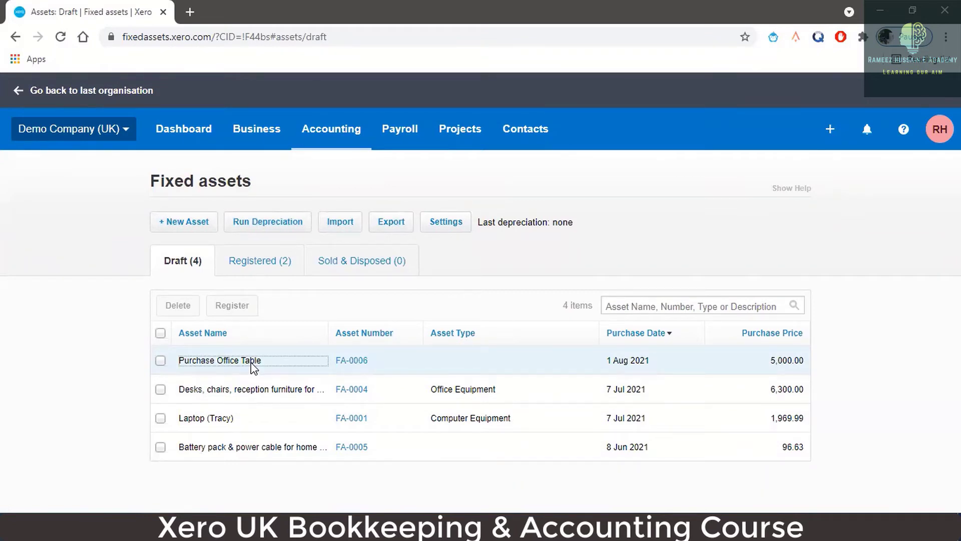
click(365, 364)
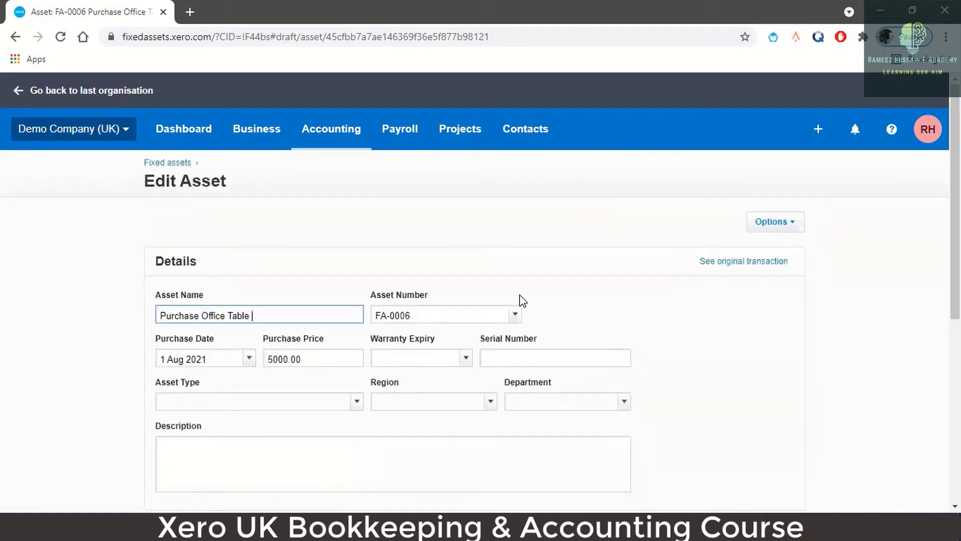
scroll(338, 286, down, 3)
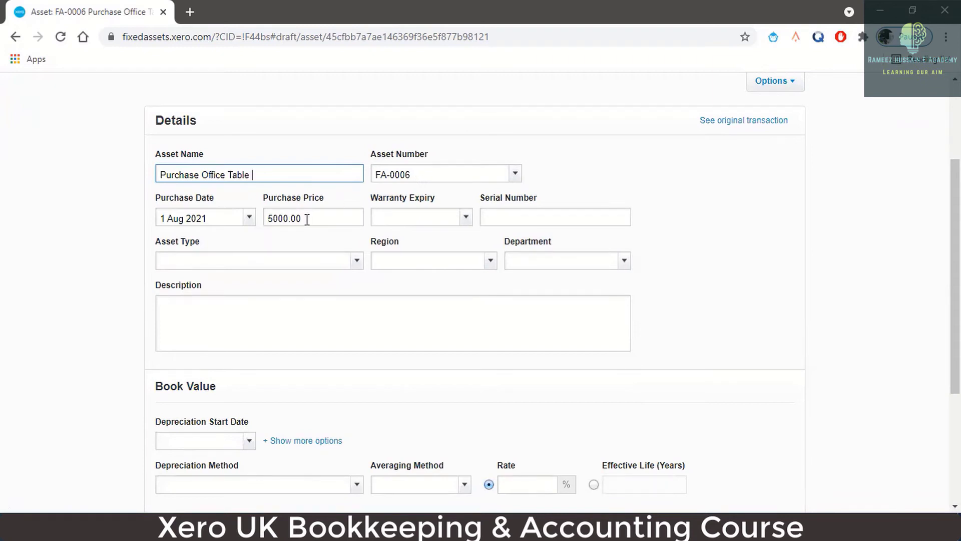
Set the office table asset's warranty expiry to 1 Apr 2022 and its serial number to 89765
click(436, 221)
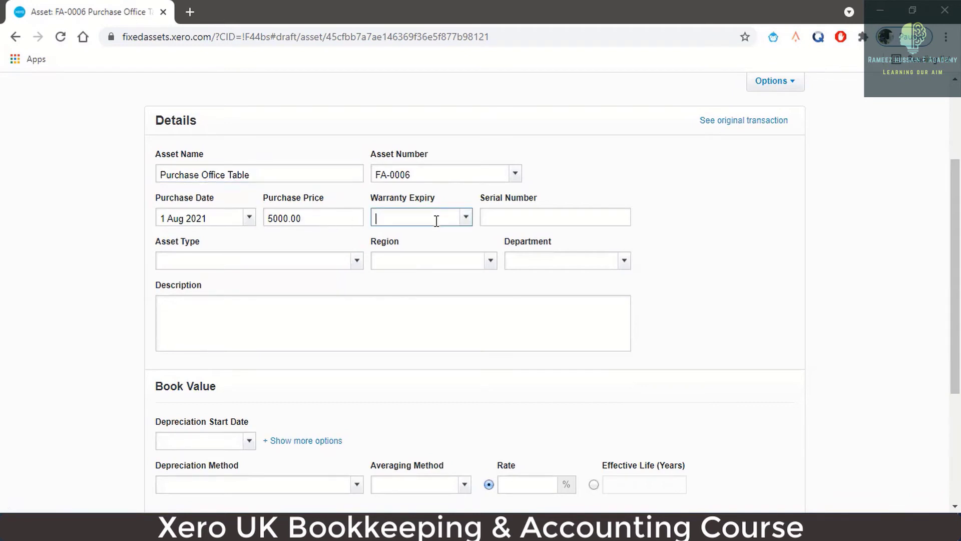
click(548, 217)
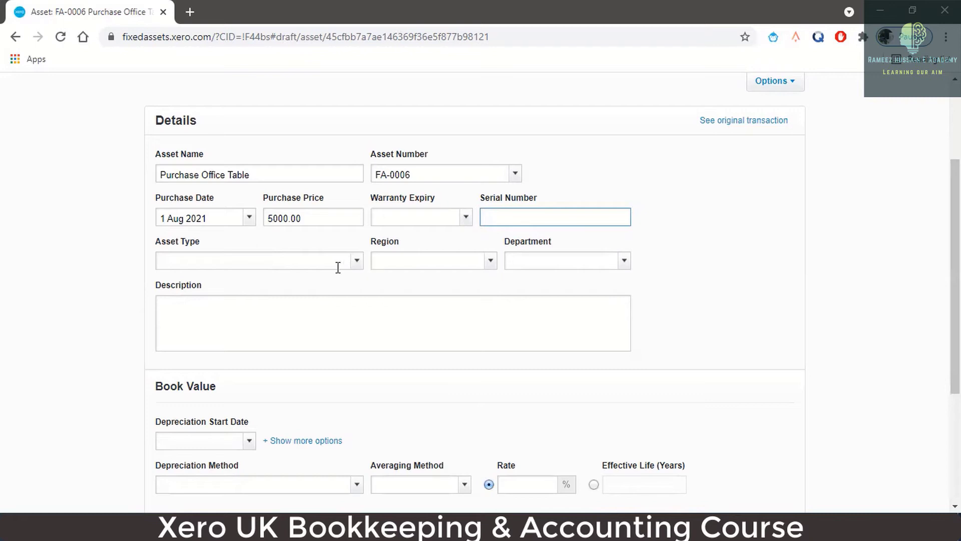
click(404, 217)
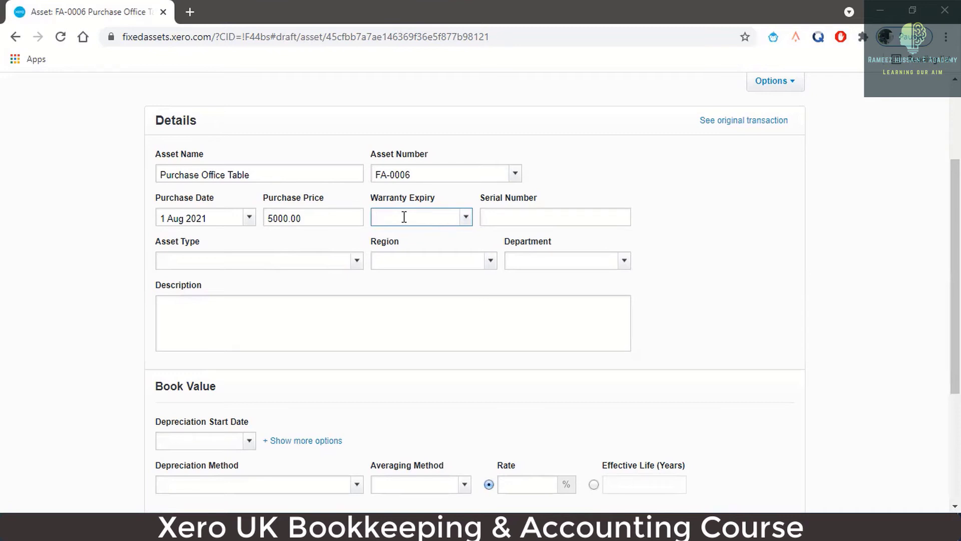
text(01/04/2022)
click(498, 217)
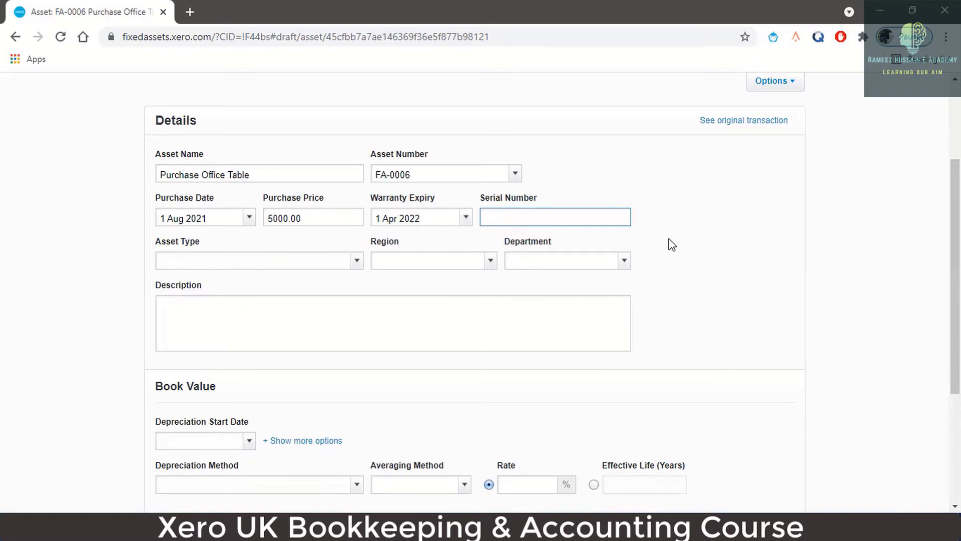
text(89765)
Assign the asset type Office Equipment to the office table asset
click(241, 257)
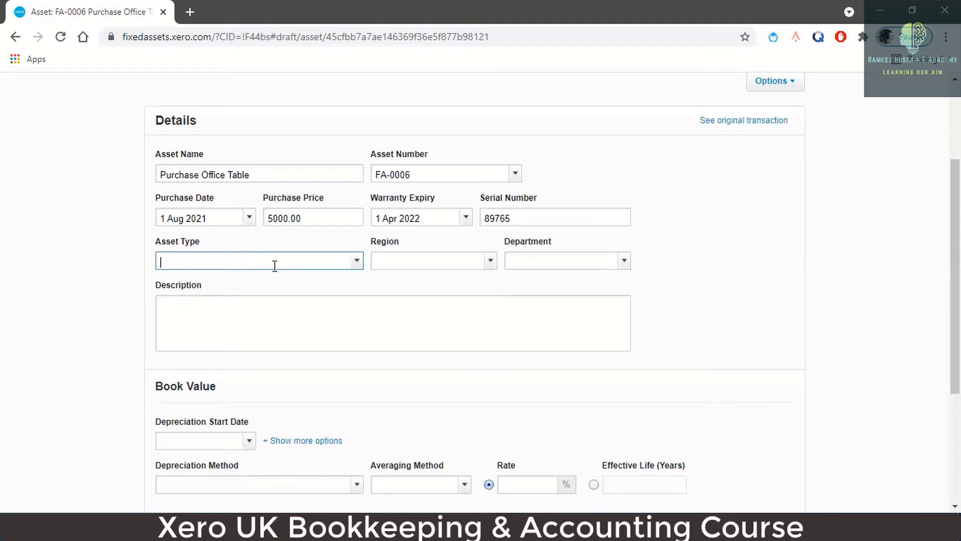
click(361, 270)
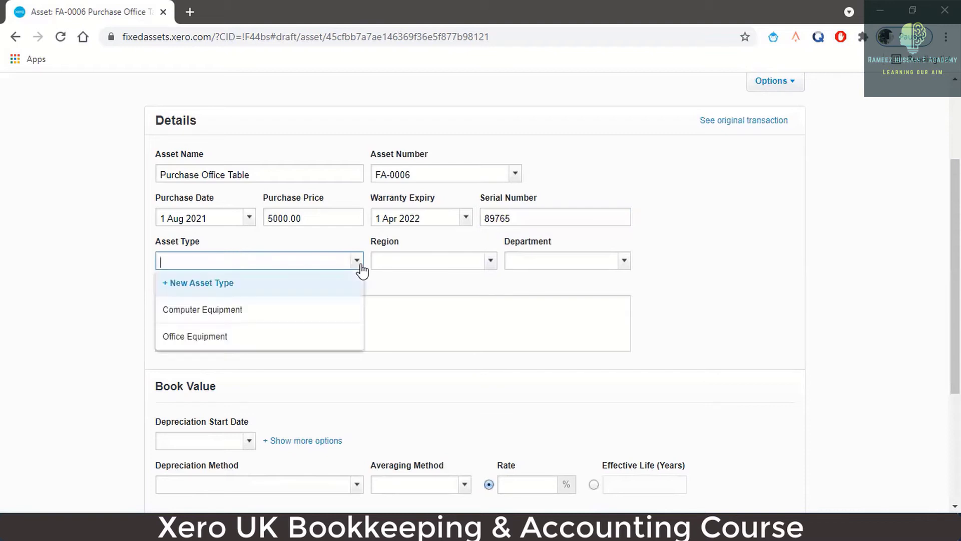
click(304, 339)
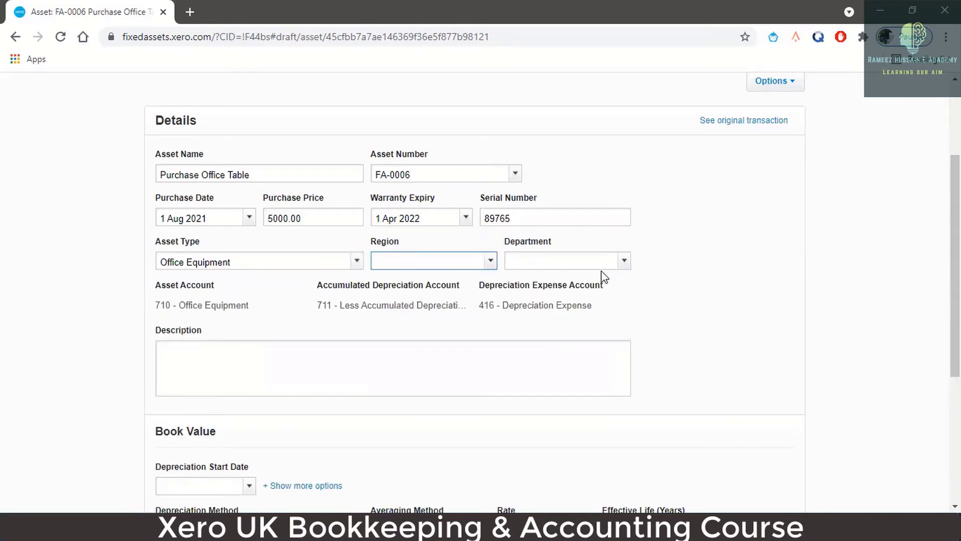
Enter Purchase Office Table as the asset's description
scroll(602, 274, down, 1)
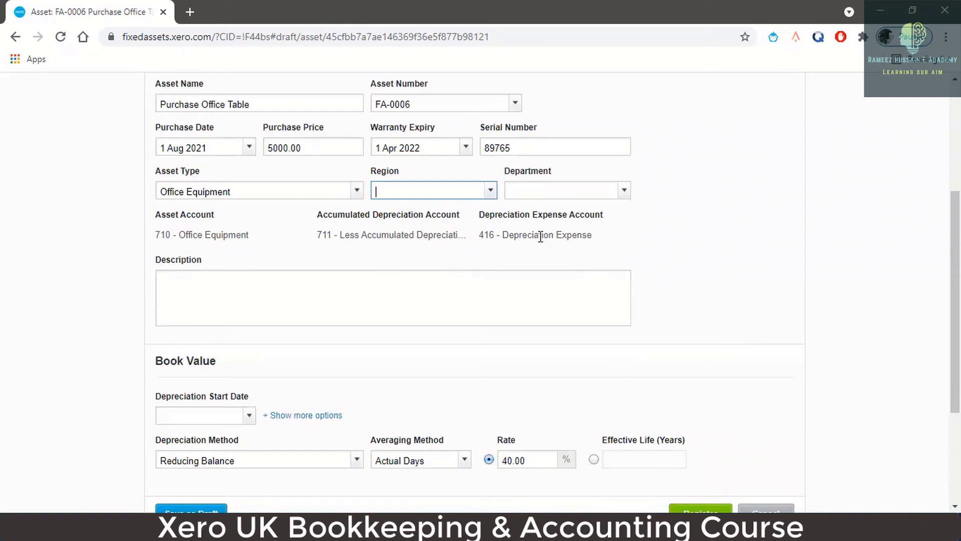
click(222, 289)
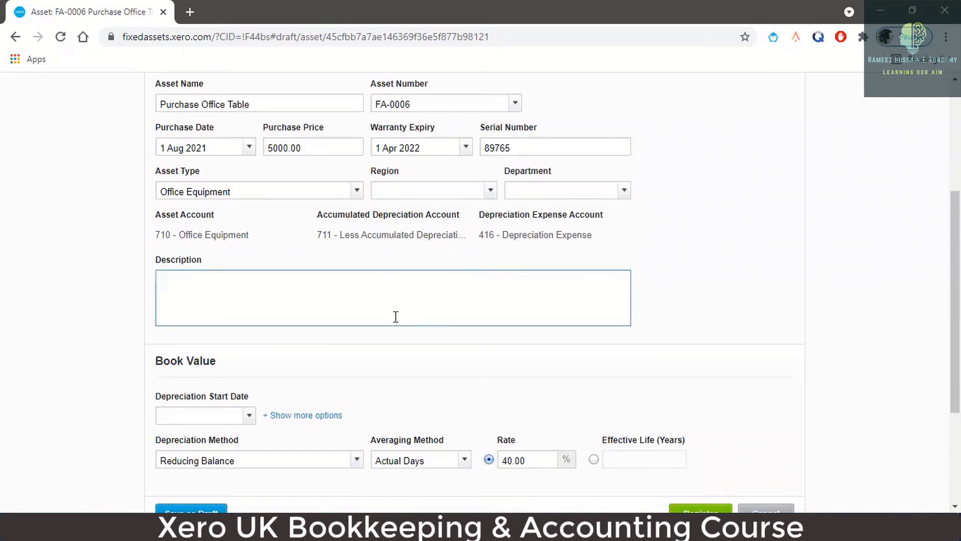
text(Purchase Office Table)
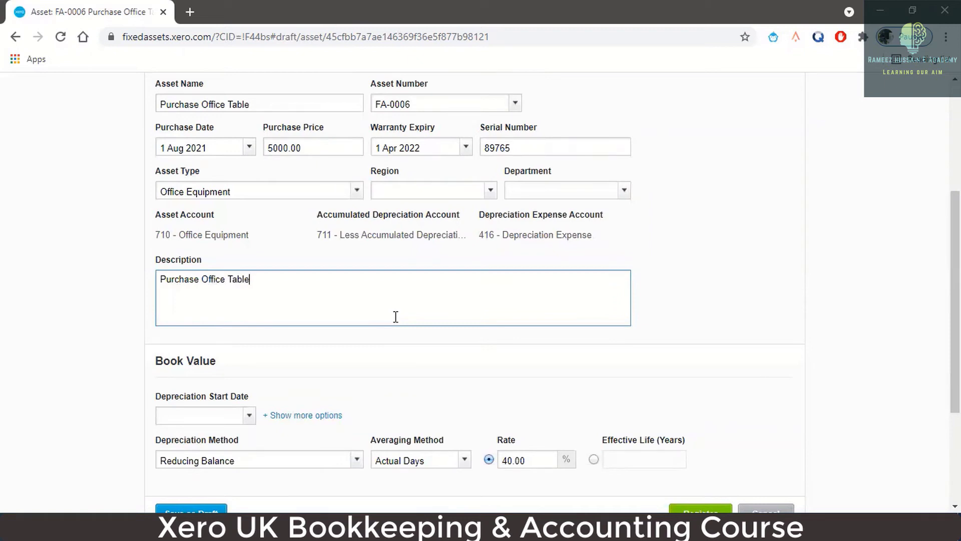
Set the office table asset's depreciation start date to 1 Aug 2021
scroll(465, 299, down, 3)
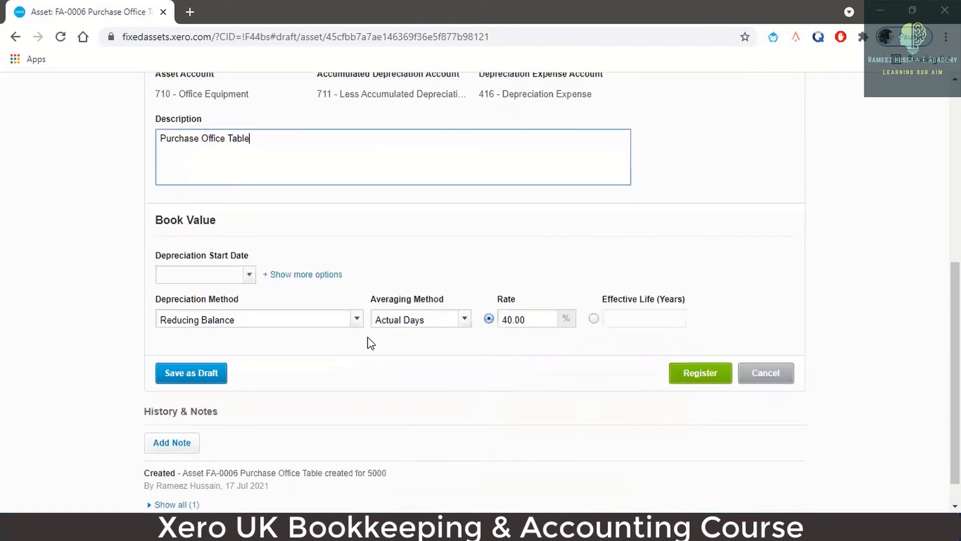
click(249, 277)
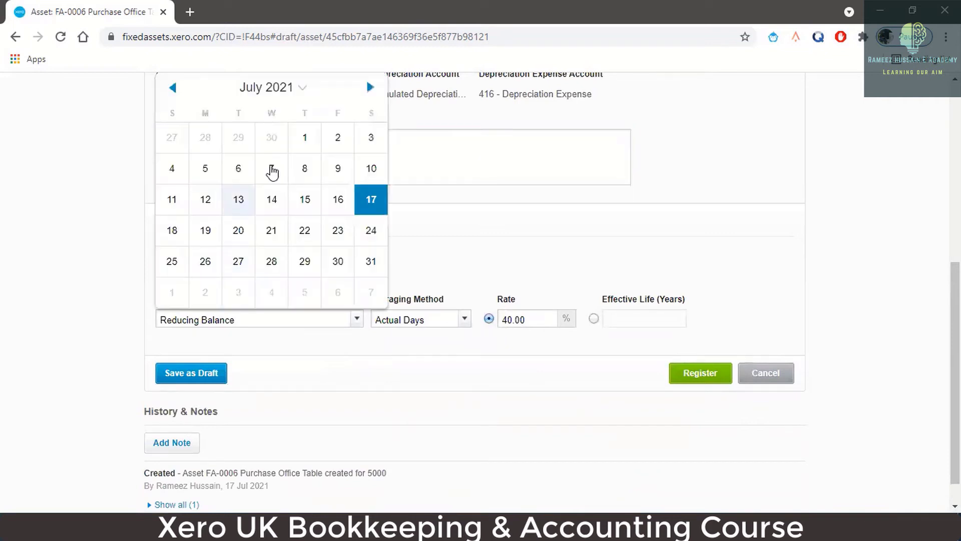
click(302, 90)
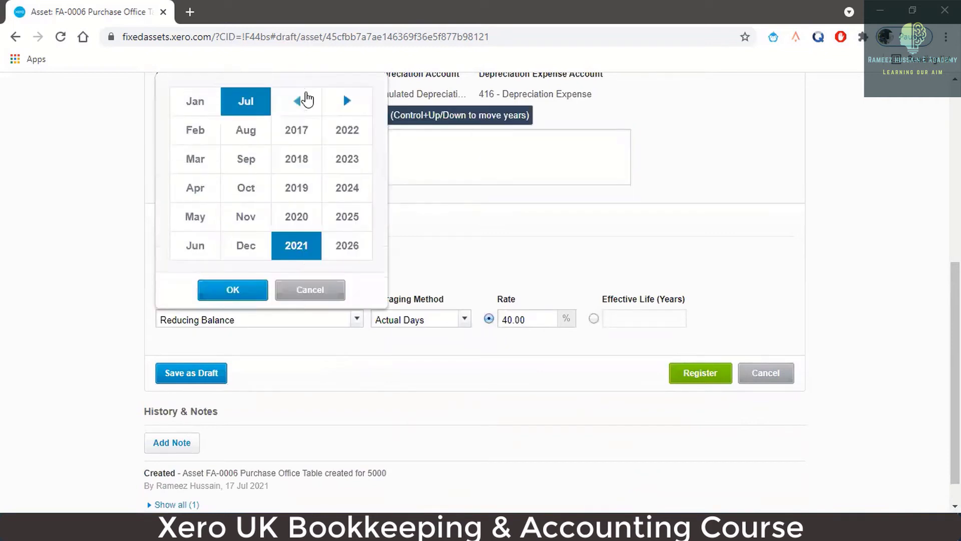
click(256, 132)
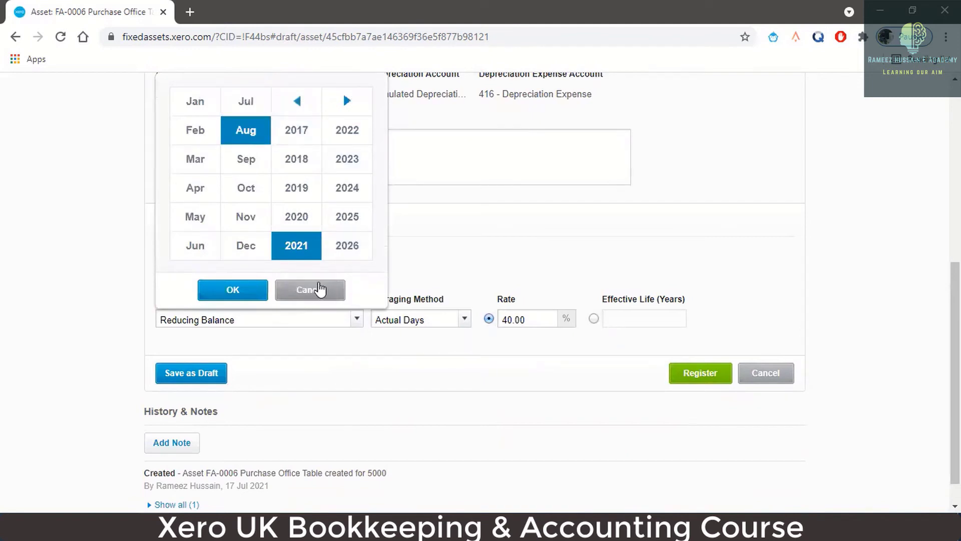
click(242, 289)
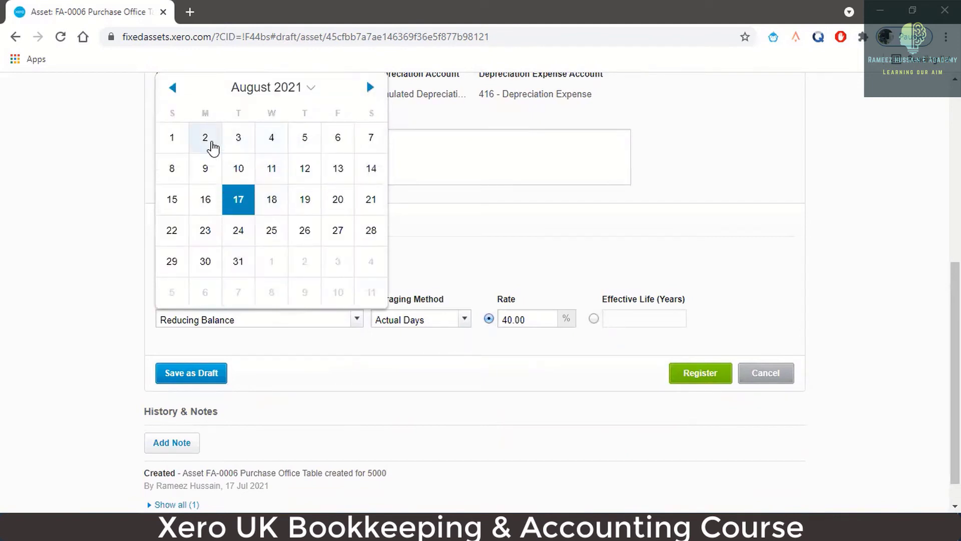
click(172, 139)
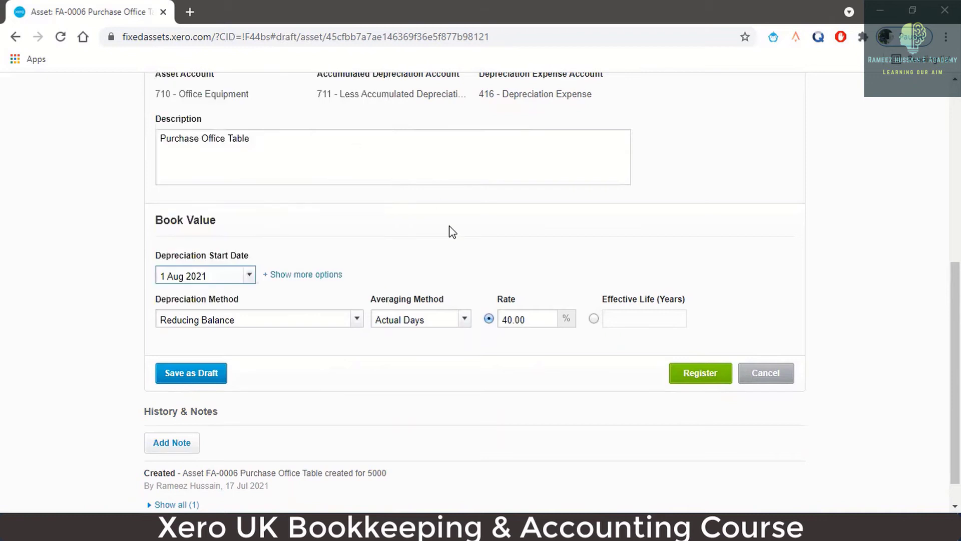
Register the office table asset and check the draft and registered asset lists
scroll(300, 278, down, 1)
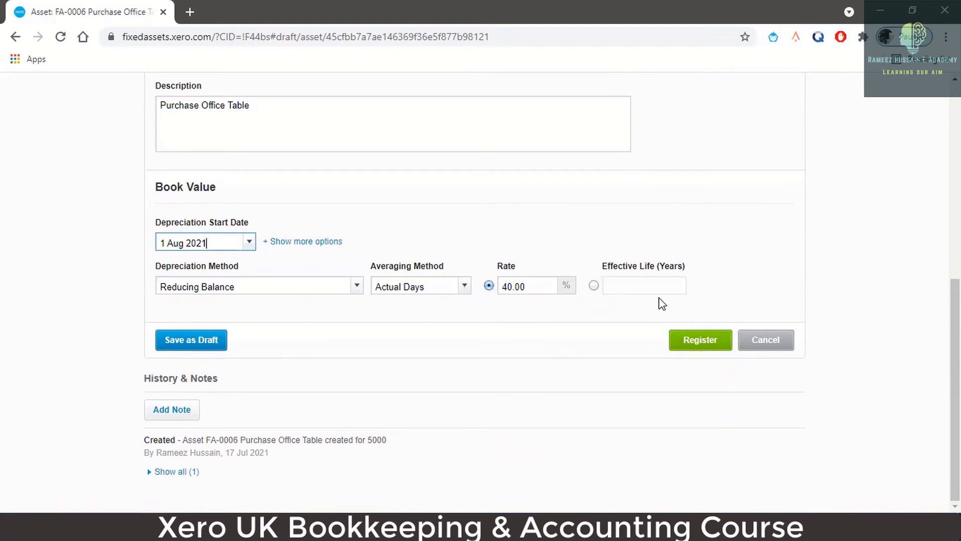
click(701, 351)
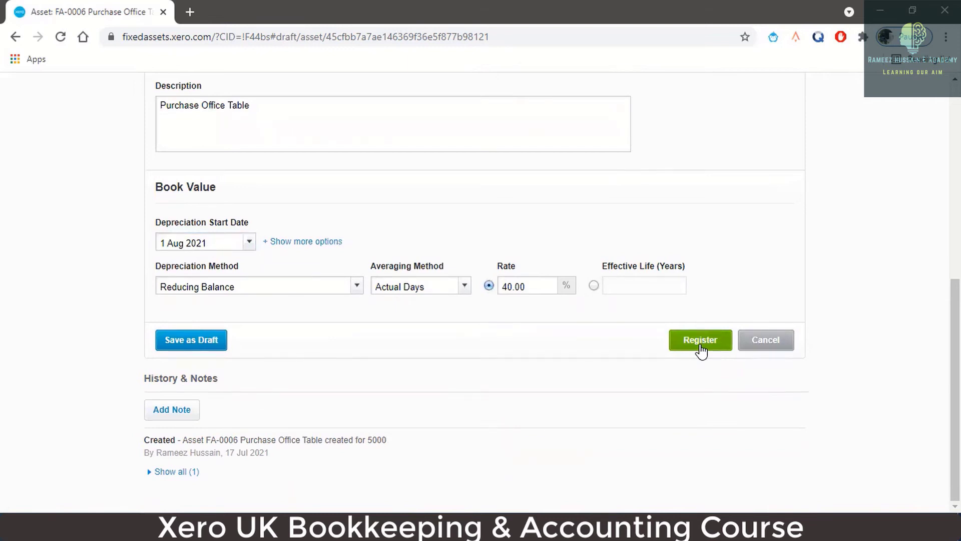
click(700, 350)
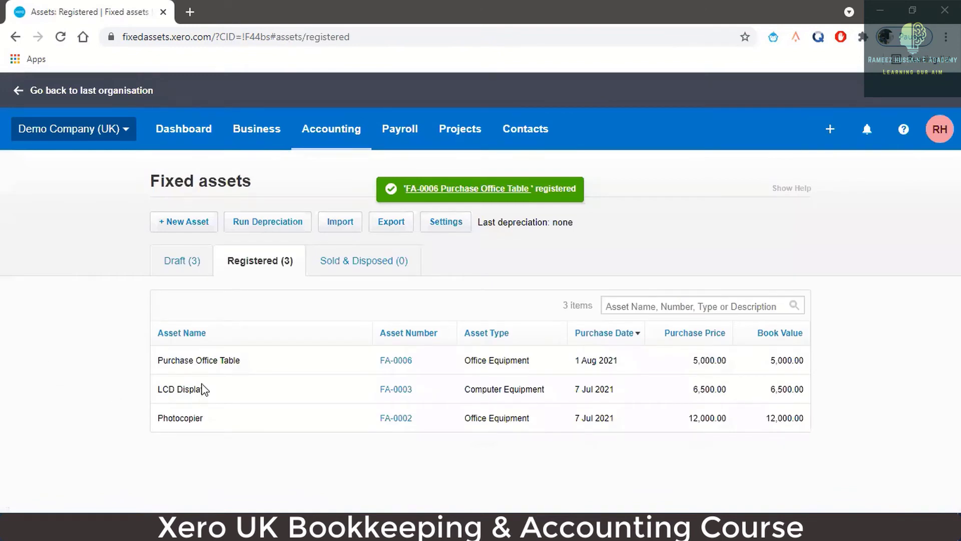
click(186, 266)
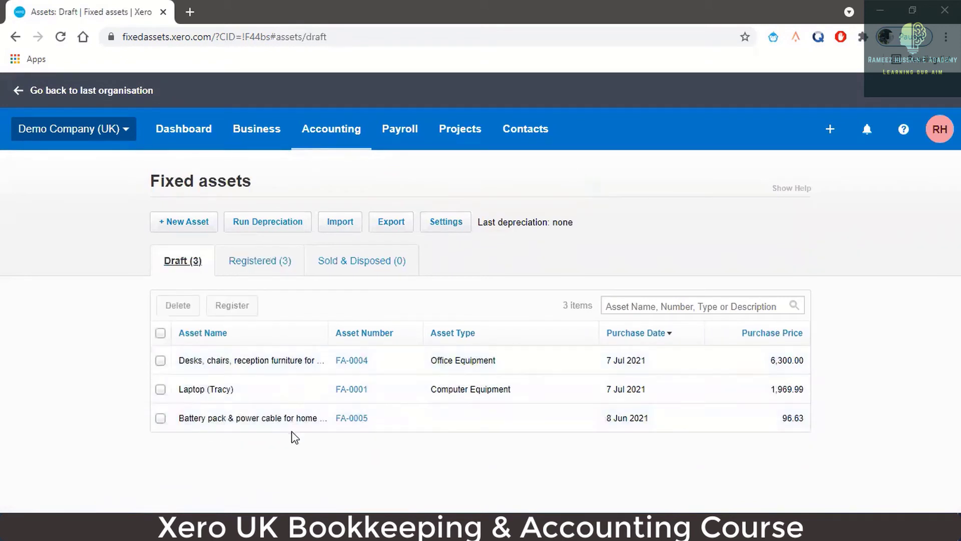
click(288, 276)
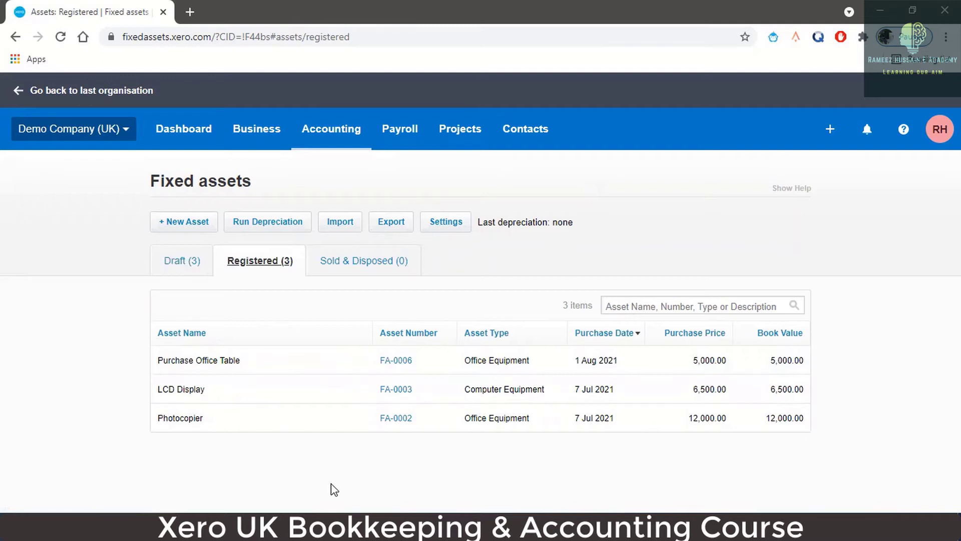
Switch to the Fixed Assets outline in Word and highlight the bullet "Adding Assets from Bank Transactions." in yellow
key(alt+Tab)
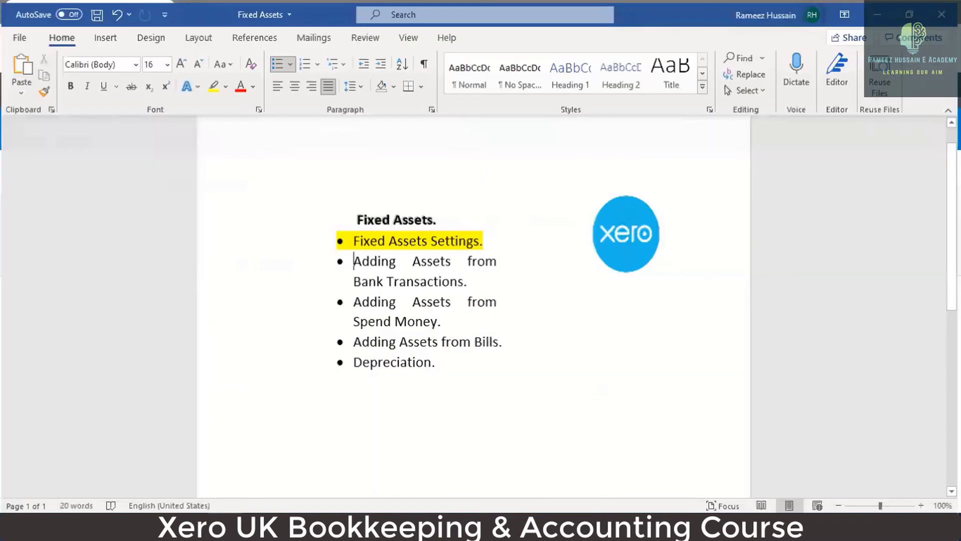
click(353, 258)
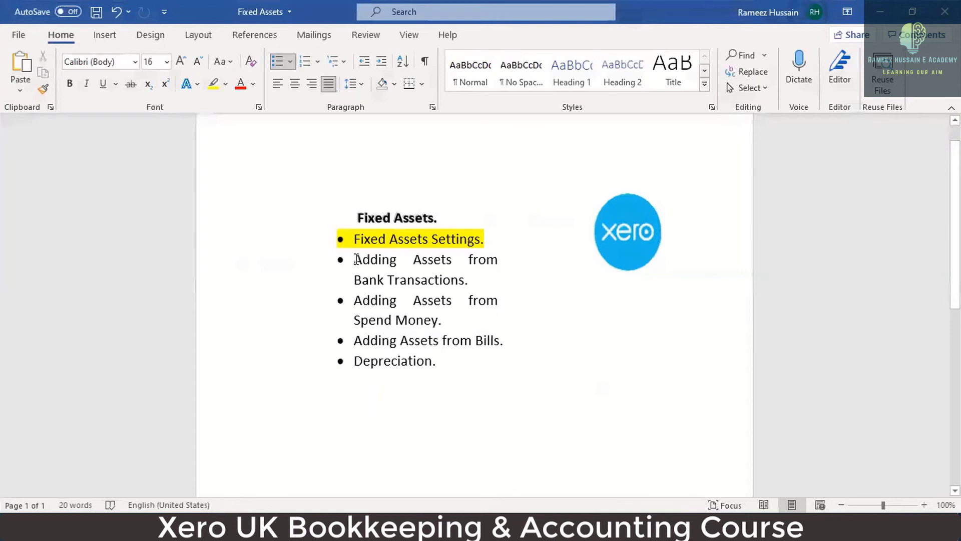
shift+click(474, 279)
click(529, 258)
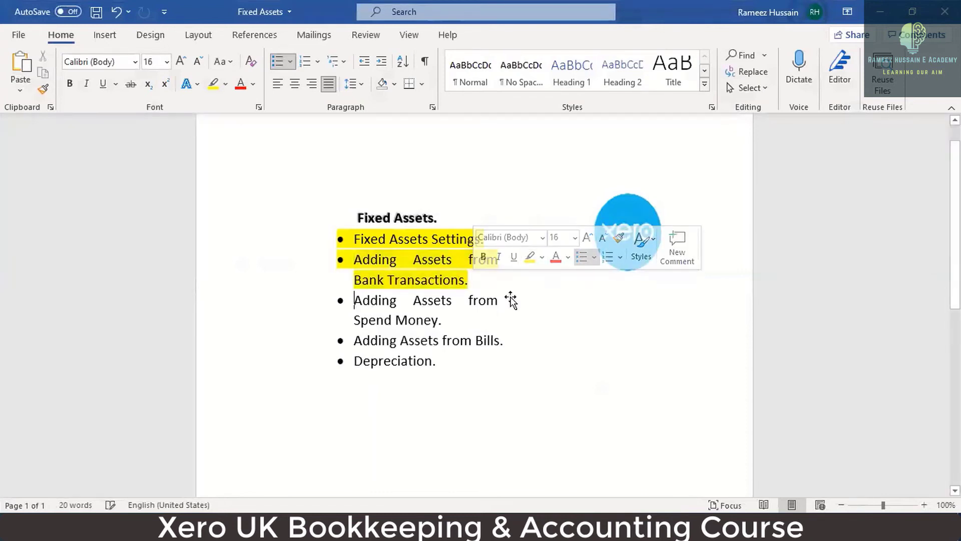
key(Right)
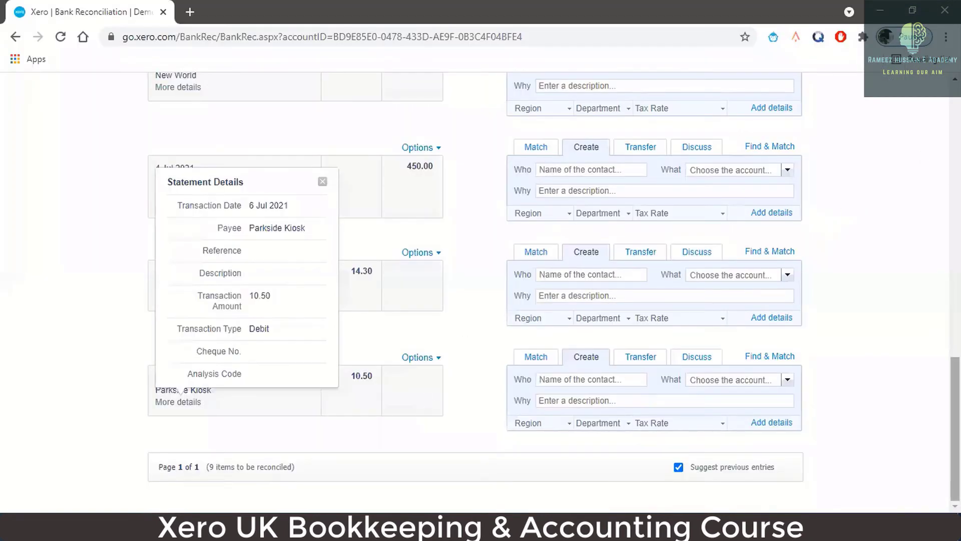
Create a new spend money transaction paid from the Business Bank Account
scroll(180, 392, up, 10)
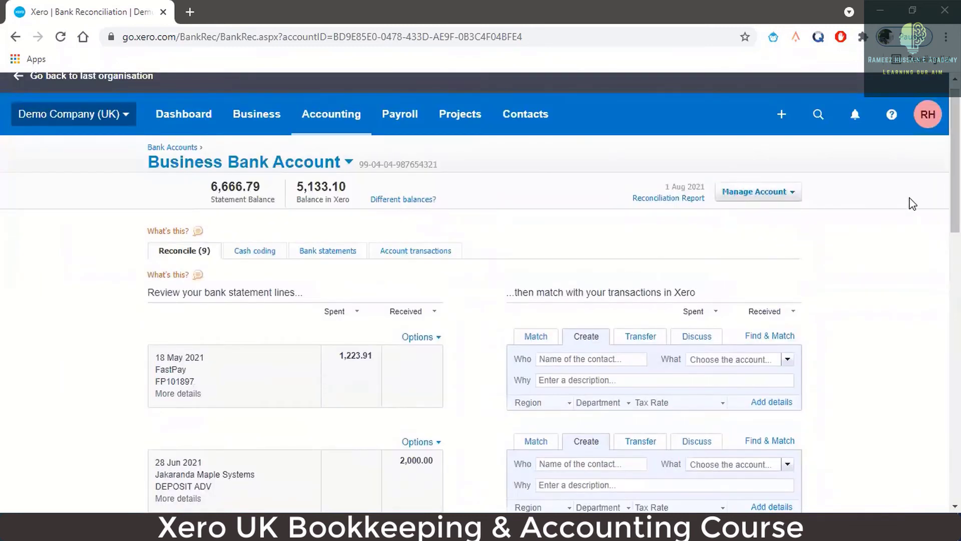
scroll(912, 203, up, 1)
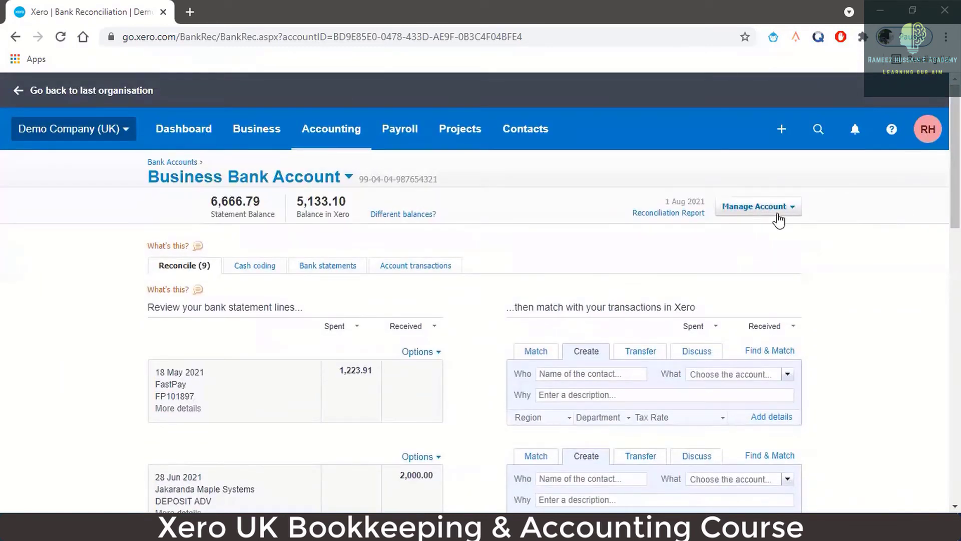
drag(778, 213, 890, 263)
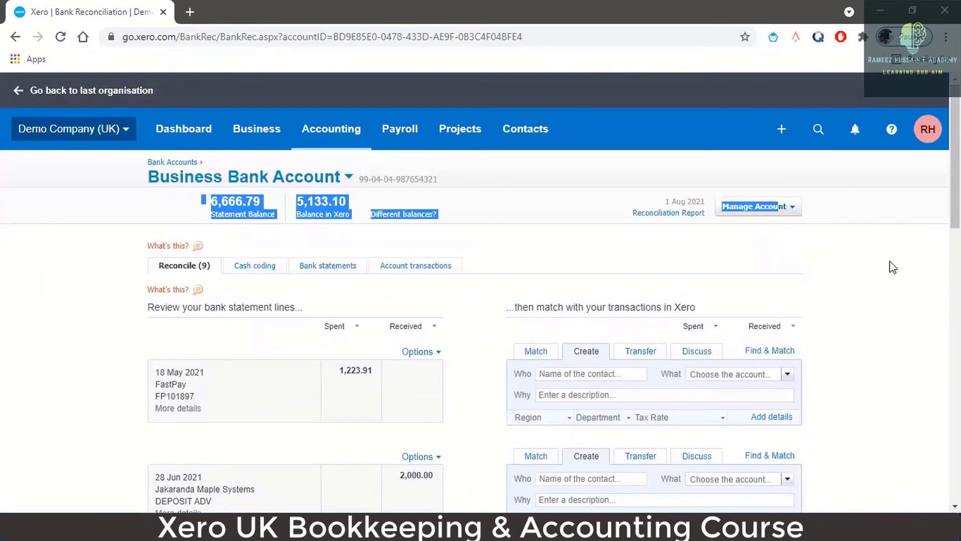
click(790, 133)
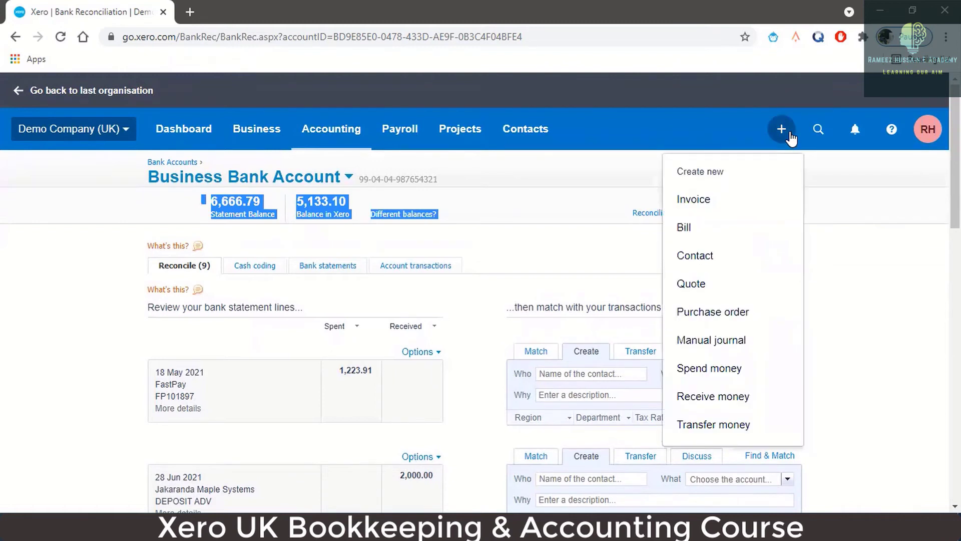
click(727, 367)
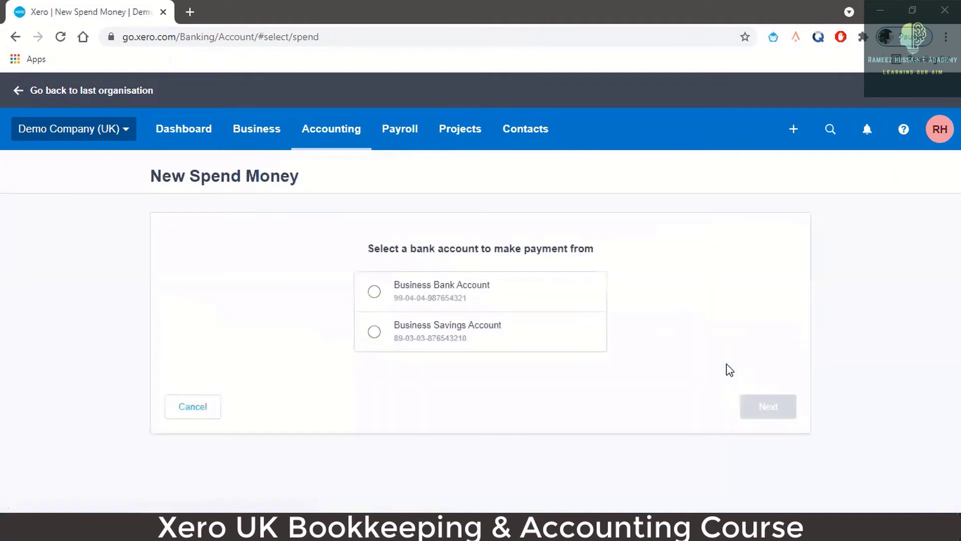
click(376, 292)
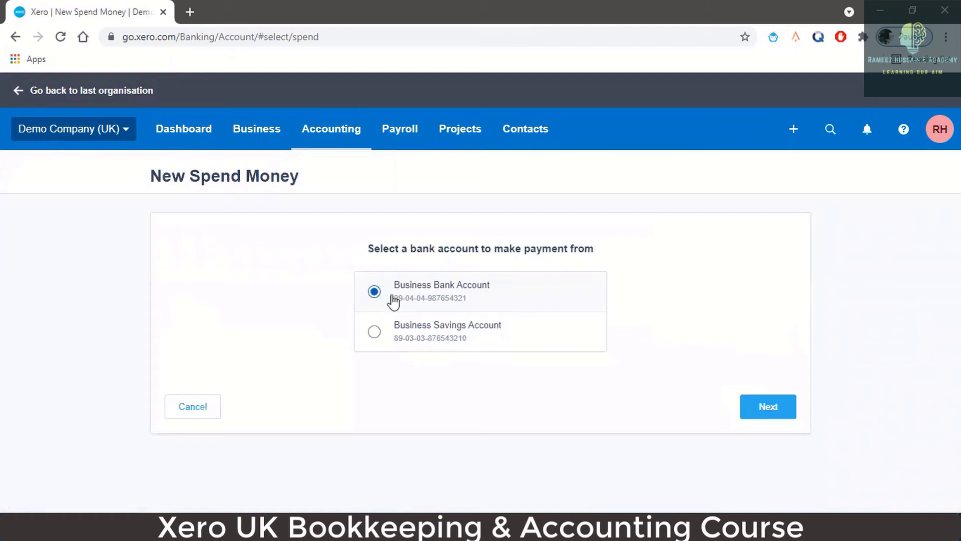
click(769, 407)
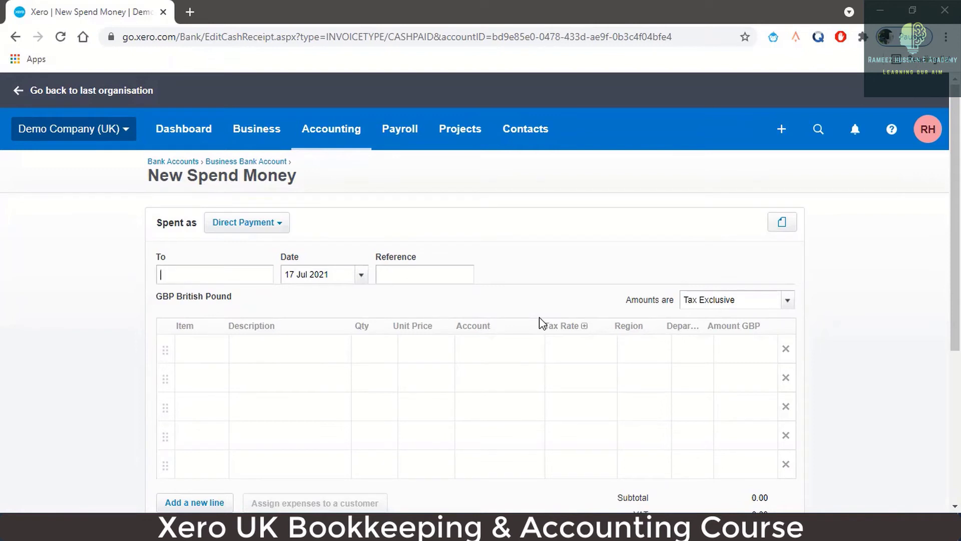
Set the payment's payee to ABC Furniture, its date to 10 Aug 2021 and its reference to PO-Office Chairs
text(ab)
click(249, 308)
click(361, 274)
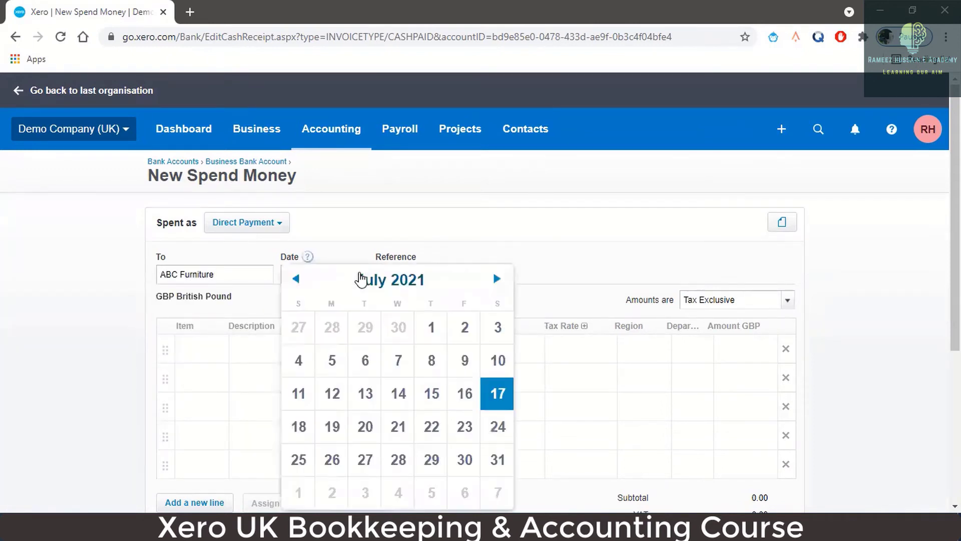
click(488, 283)
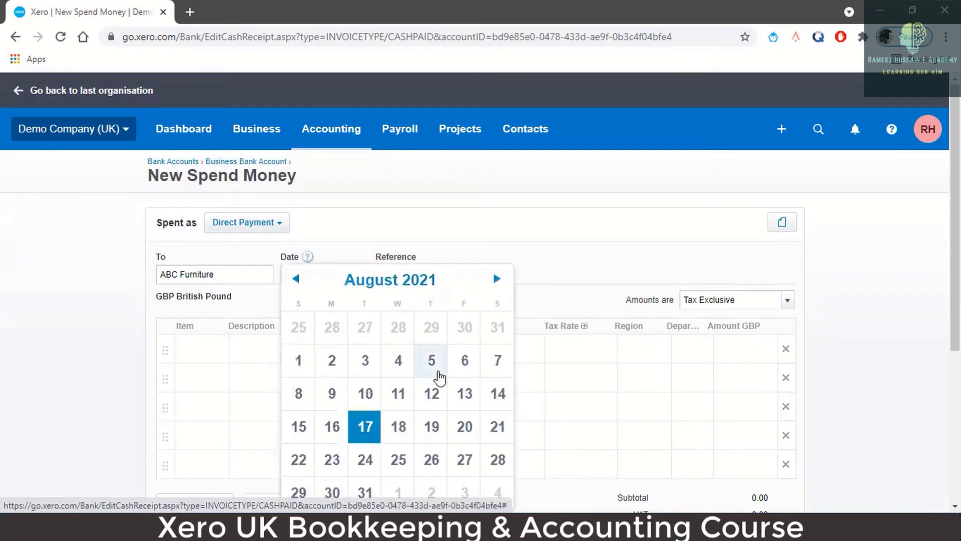
click(356, 394)
click(381, 274)
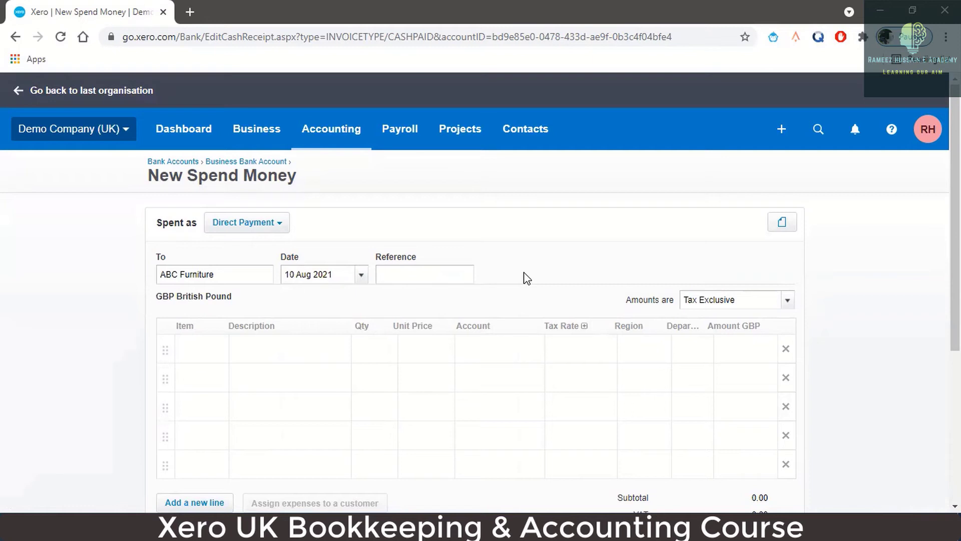
text(PO-Office Chairs)
Fill in the first line with the description Purchase 3 Office Chairs, quantity 3 and unit price 100
click(266, 343)
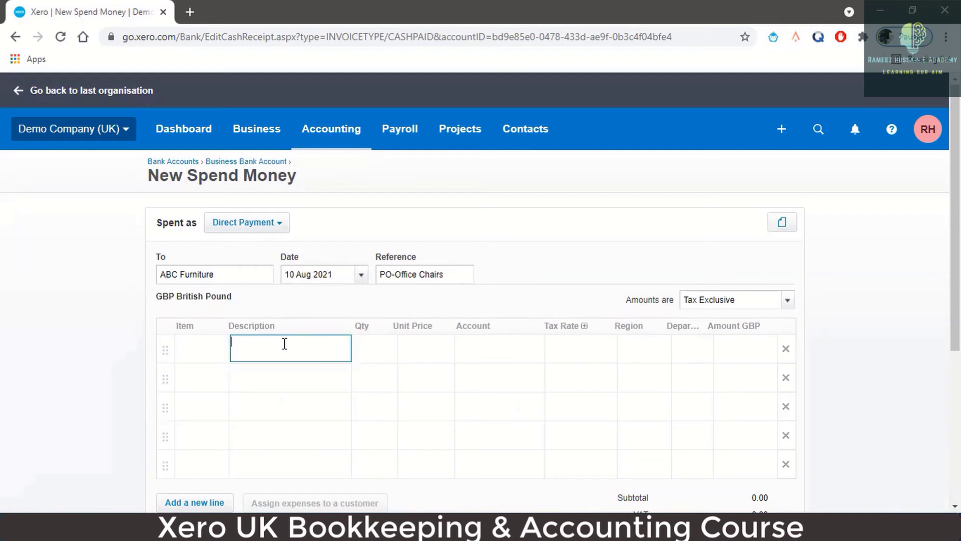
text(hase 3 Office Chairs)
click(369, 344)
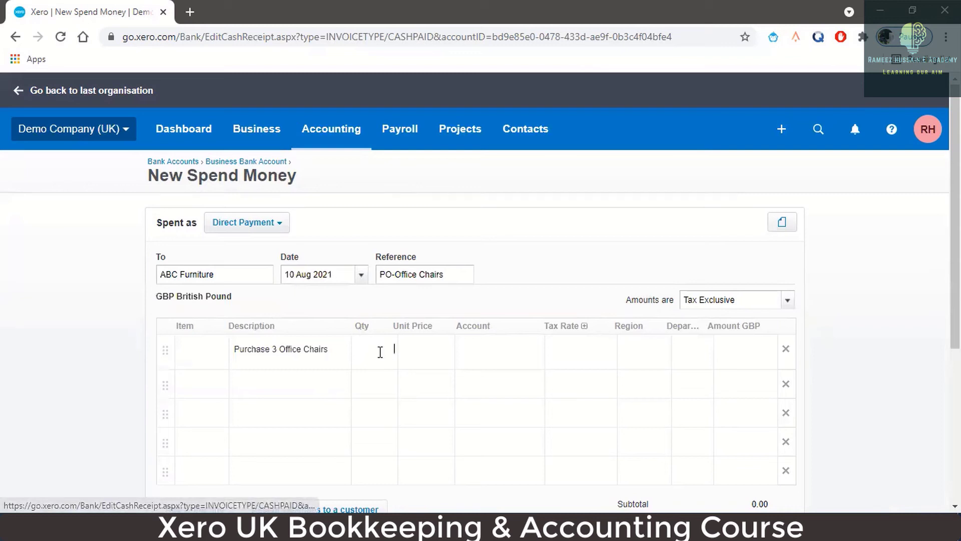
key(Tab)
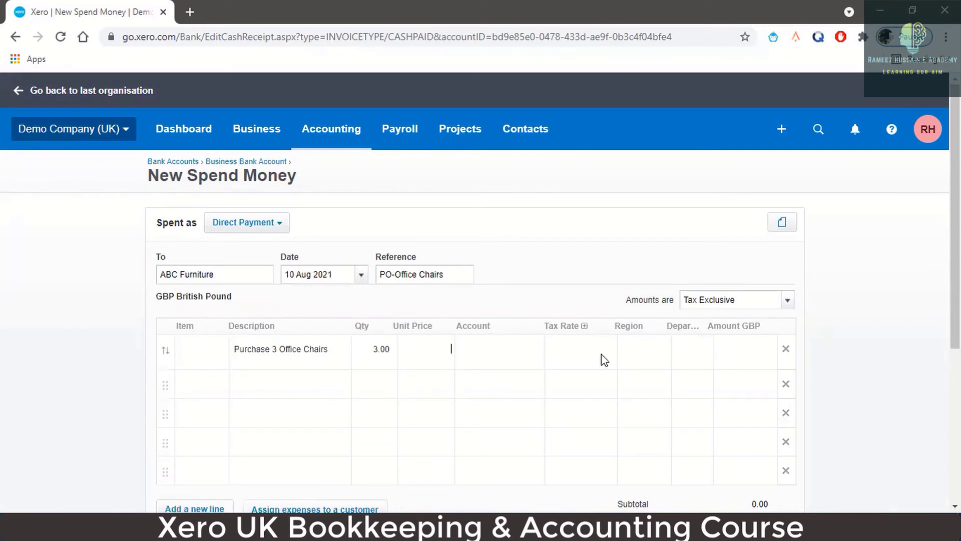
text(100)
key(Tab)
Assign the office chairs line to account 710 - Office Equipment and review the payment's totals
click(535, 352)
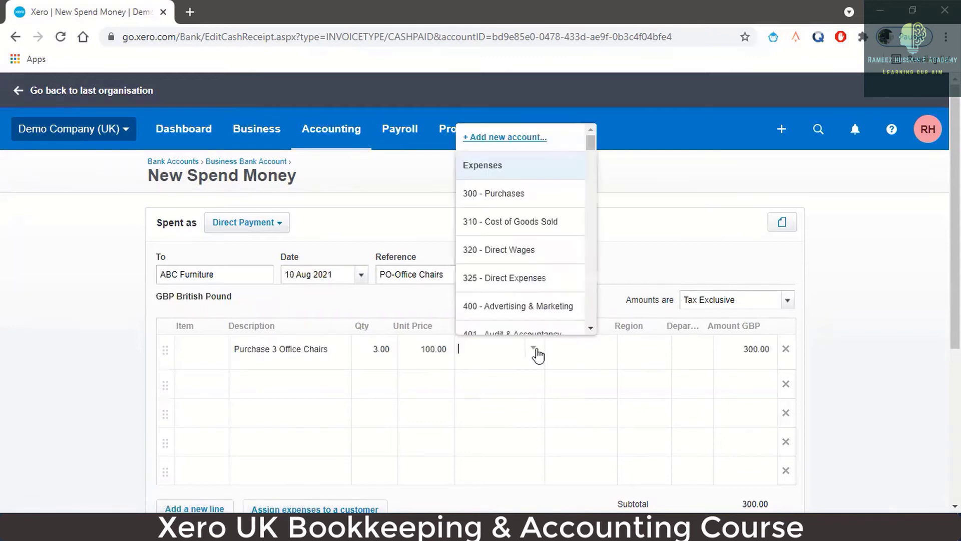
scroll(541, 244, down, 9)
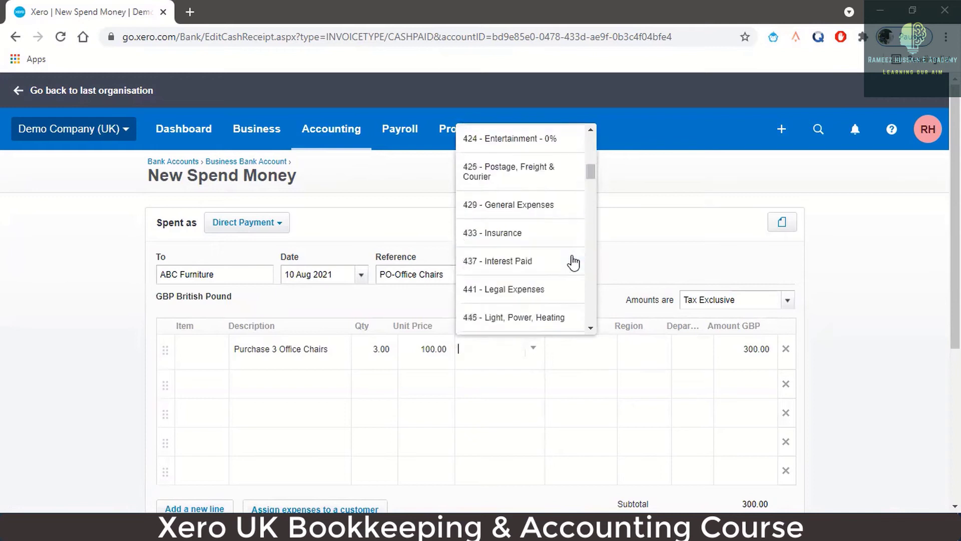
scroll(570, 261, down, 10)
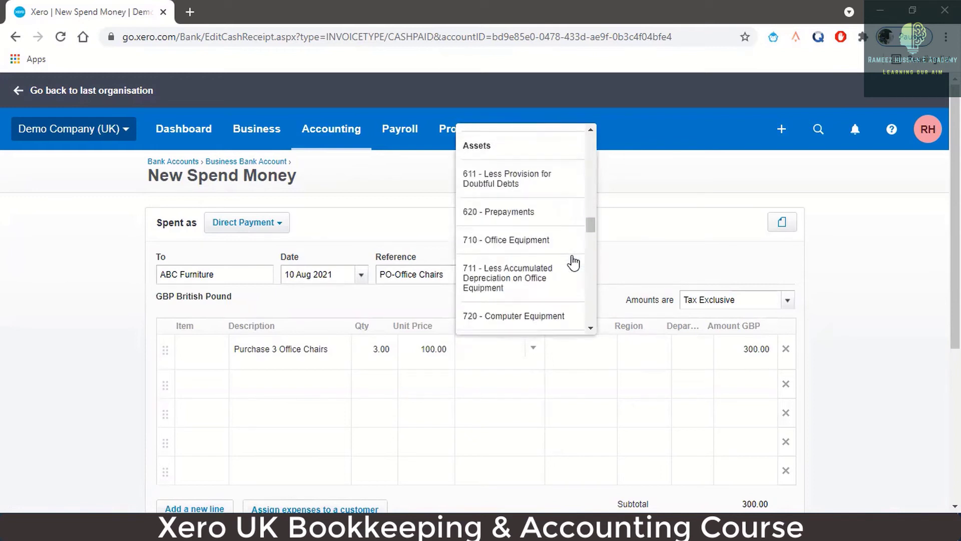
click(557, 241)
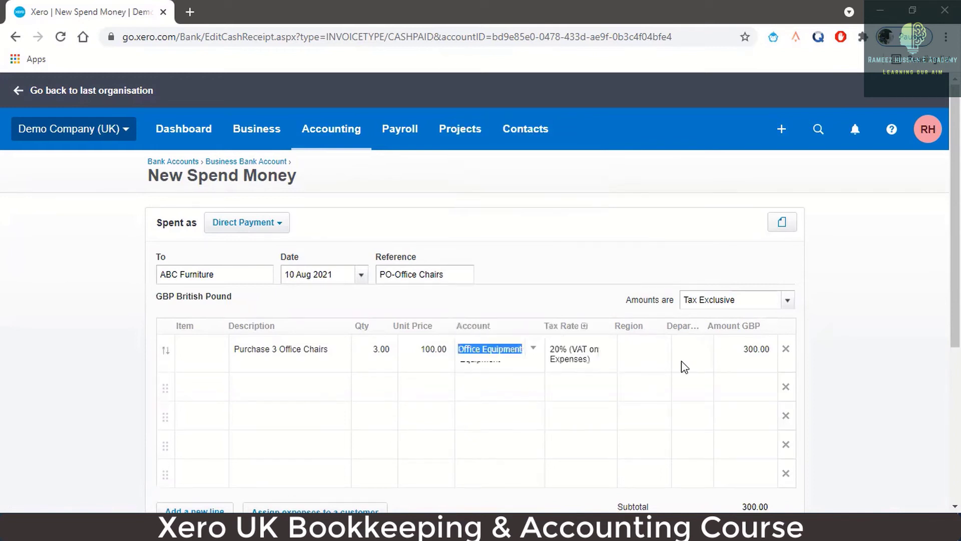
click(674, 349)
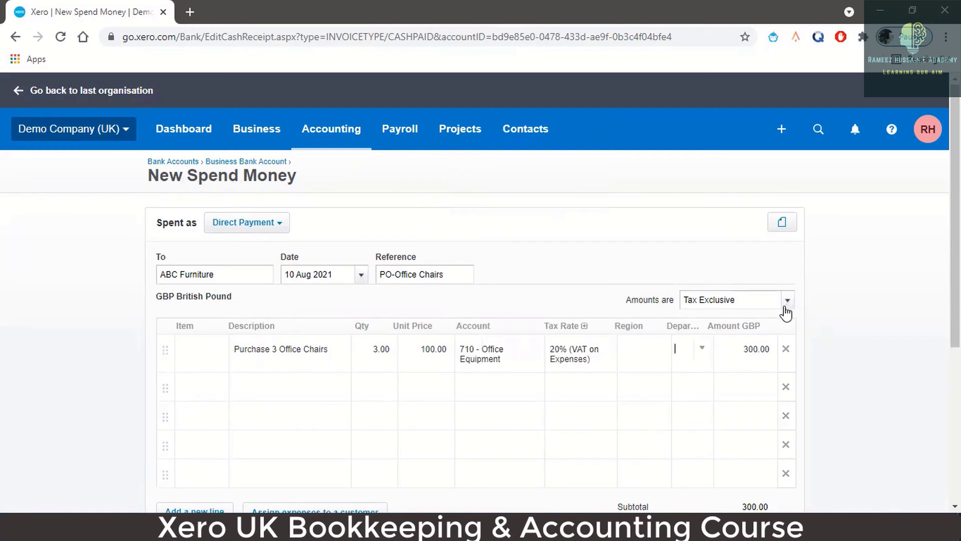
scroll(783, 322, down, 3)
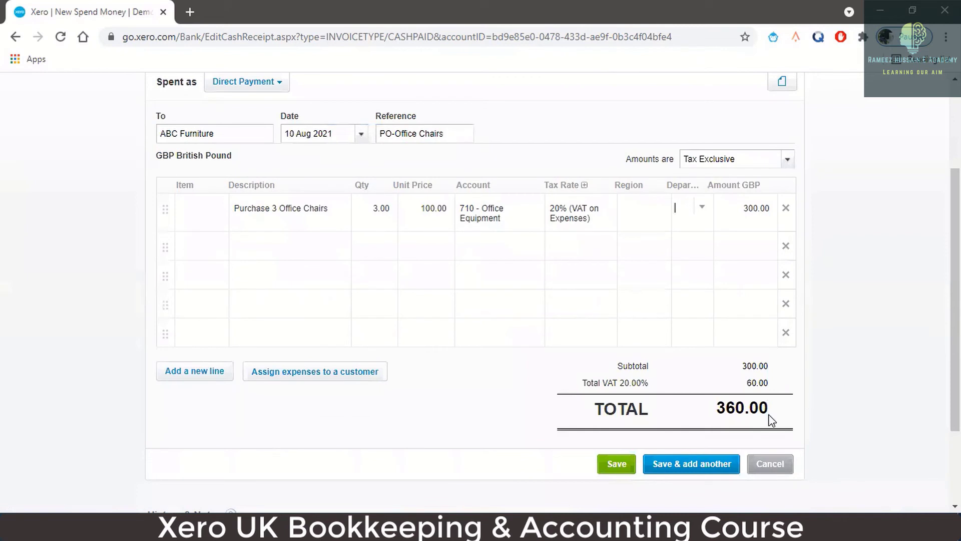
scroll(766, 412, down, 2)
scroll(766, 419, up, 5)
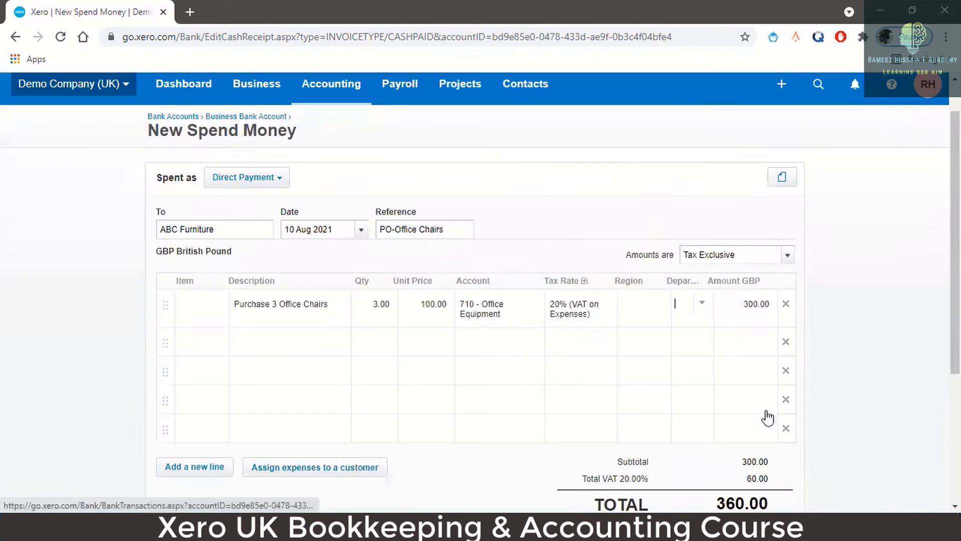
Review and save the ABC Furniture spend money transaction, and check its entry in the Business Bank Account transactions
scroll(733, 374, down, 4)
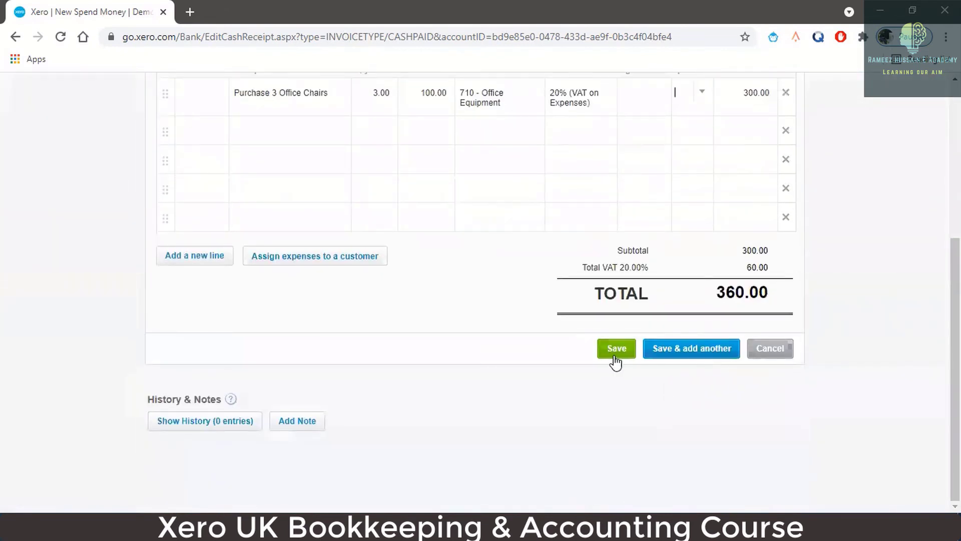
scroll(640, 316, up, 5)
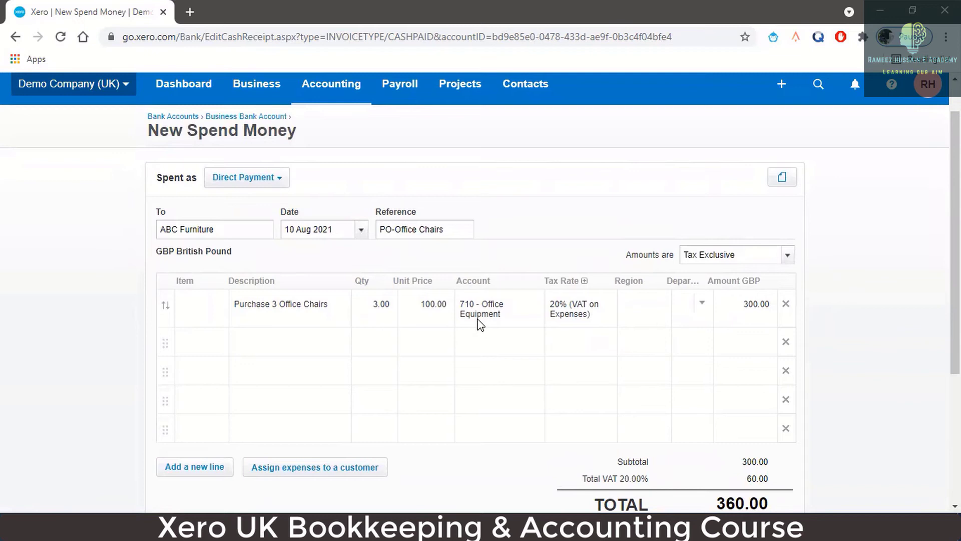
scroll(710, 323, down, 1)
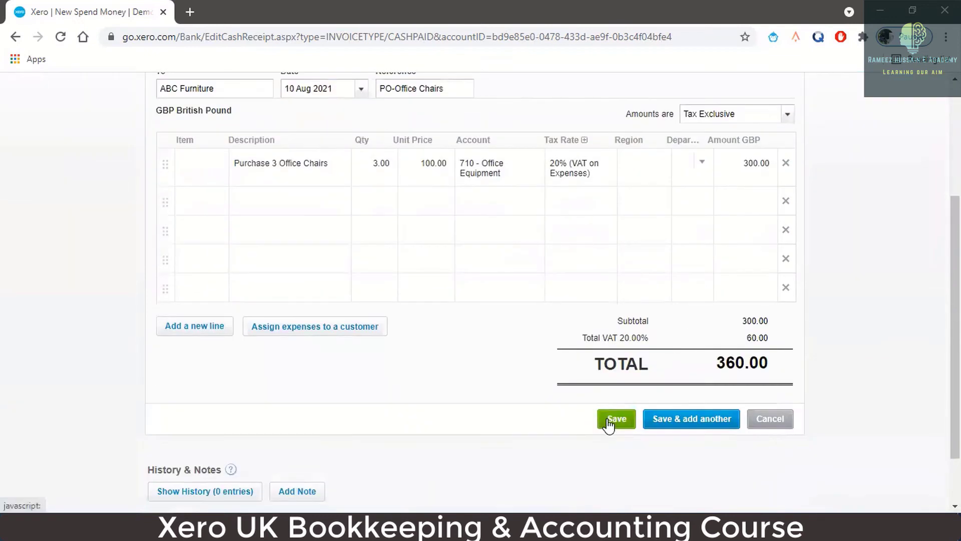
click(608, 423)
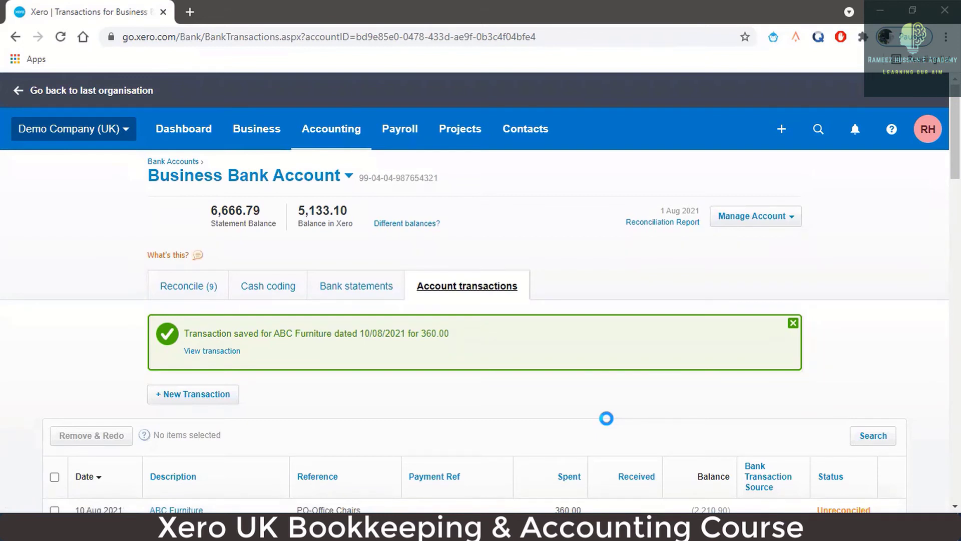
scroll(542, 382, down, 3)
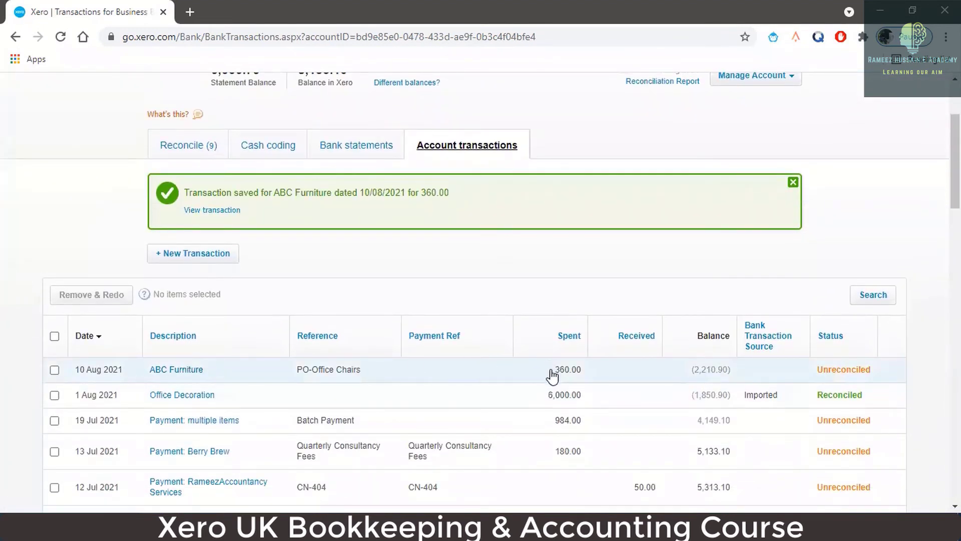
scroll(552, 376, up, 3)
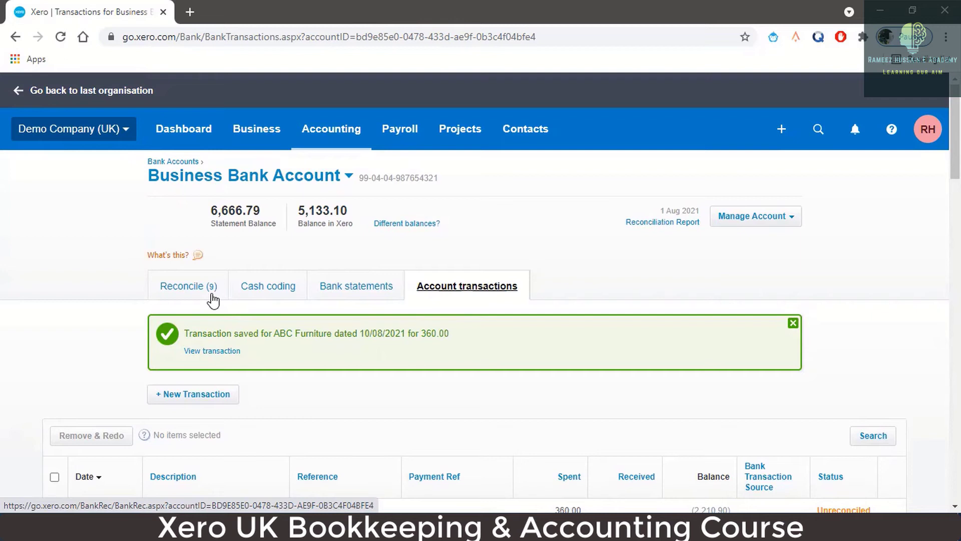
Open the fixed assets register and review the draft office chair assets
click(336, 134)
scroll(345, 320, down, 3)
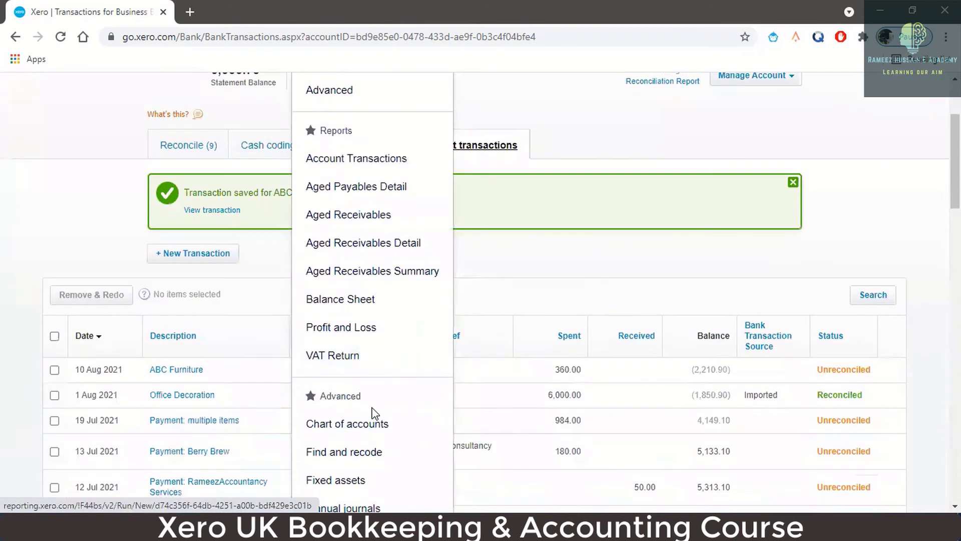
click(365, 477)
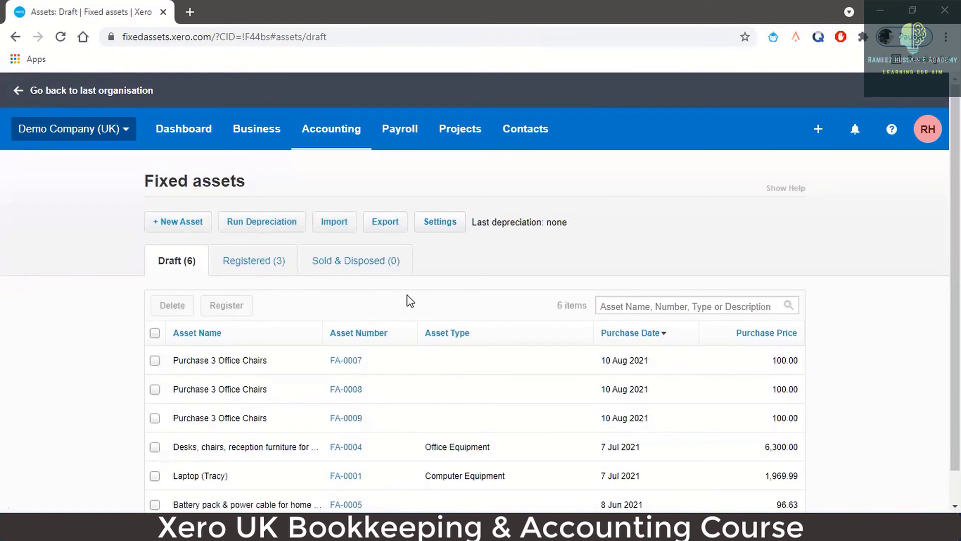
scroll(272, 299, down, 1)
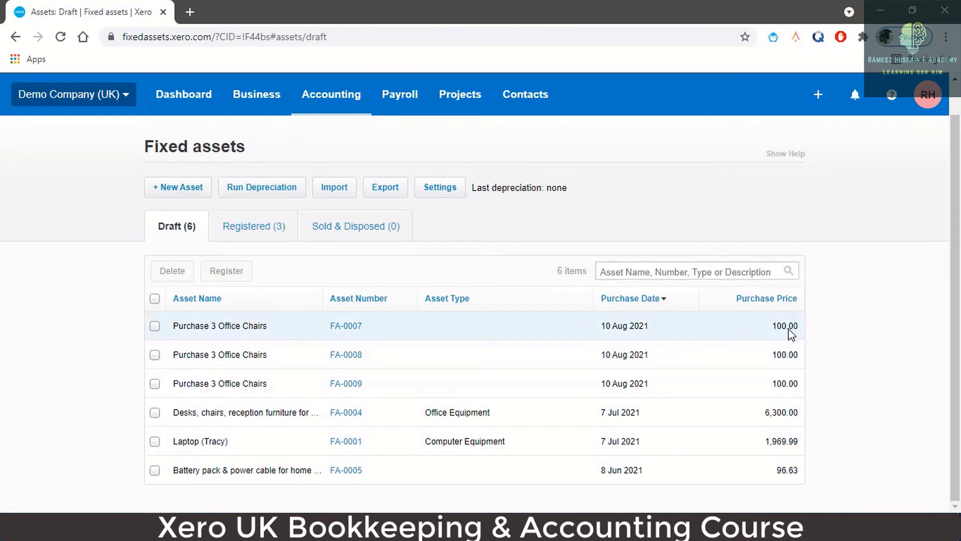
Complete draft asset FA-0007 with type Office Equipment, description "Purchase 3 Office Chairs. Serial No 1" and depreciation start date 10 Aug 2021, and register it
click(345, 328)
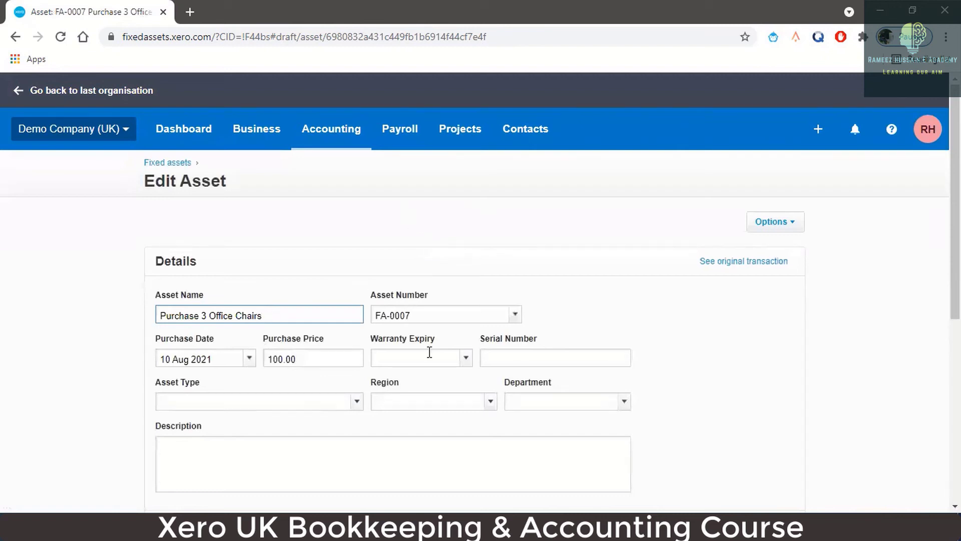
click(394, 358)
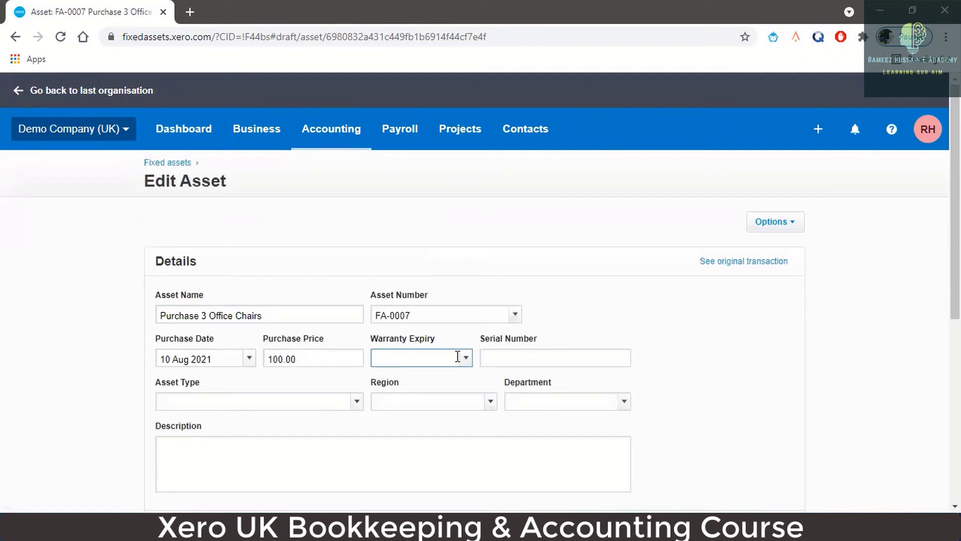
click(547, 357)
scroll(497, 357, down, 3)
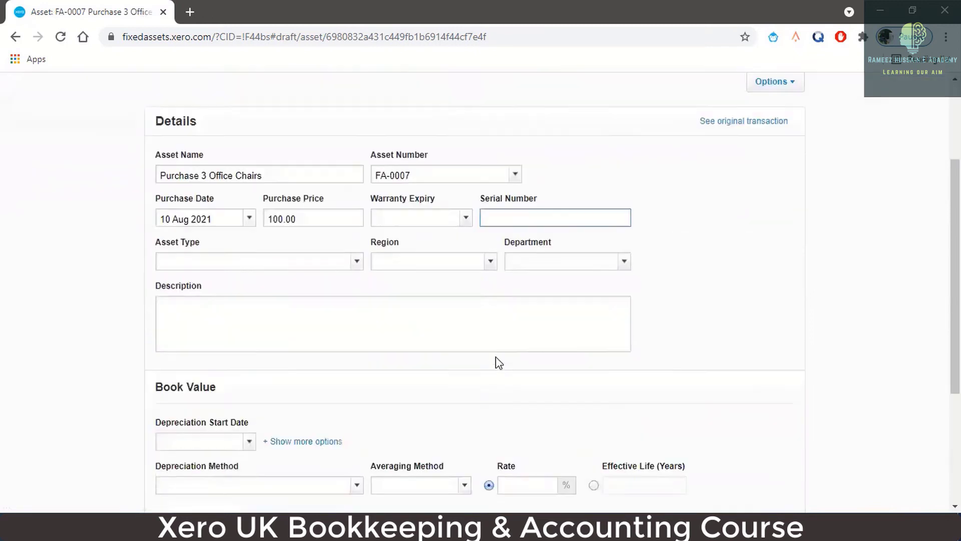
click(355, 261)
click(268, 335)
click(365, 343)
text(Purchase 3 Office Chairs. Serial No 1)
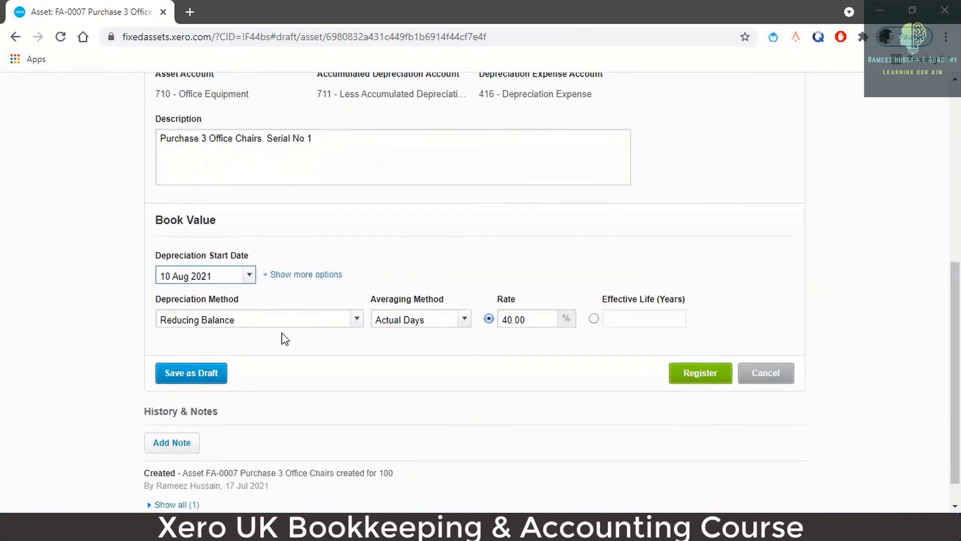
click(696, 373)
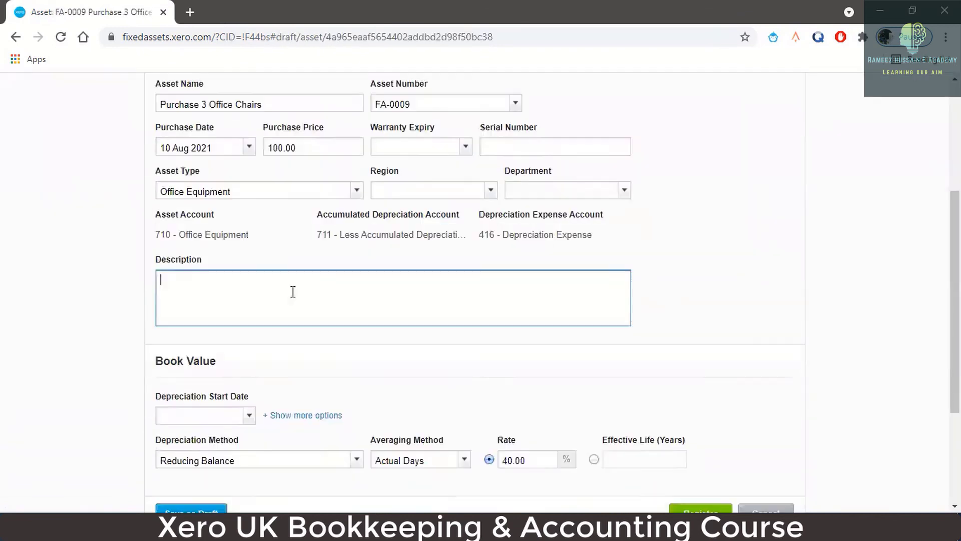
Describe draft asset FA-0009 as "Purchase office Chair. Chair No 3" and register it
text(Purchase office Chair. Chair No 3)
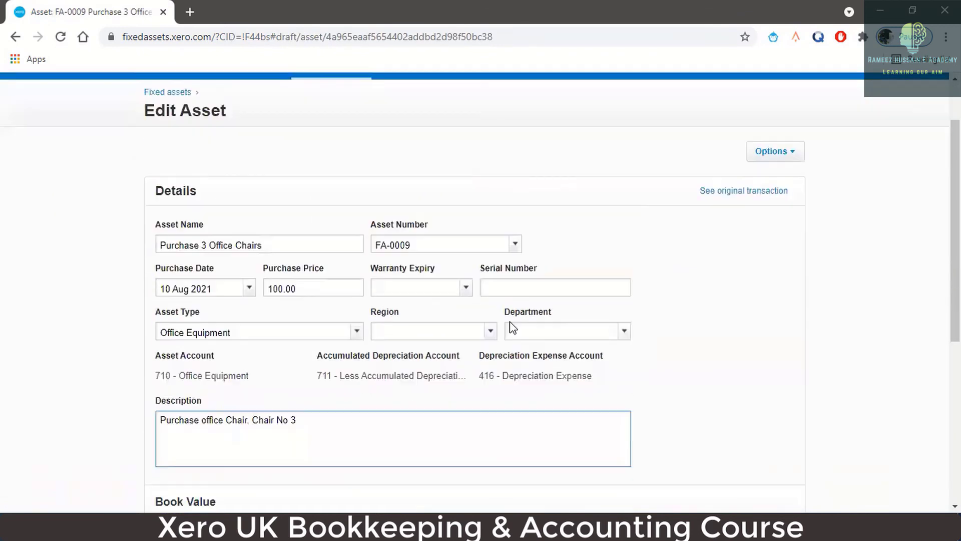
scroll(384, 349, down, 4)
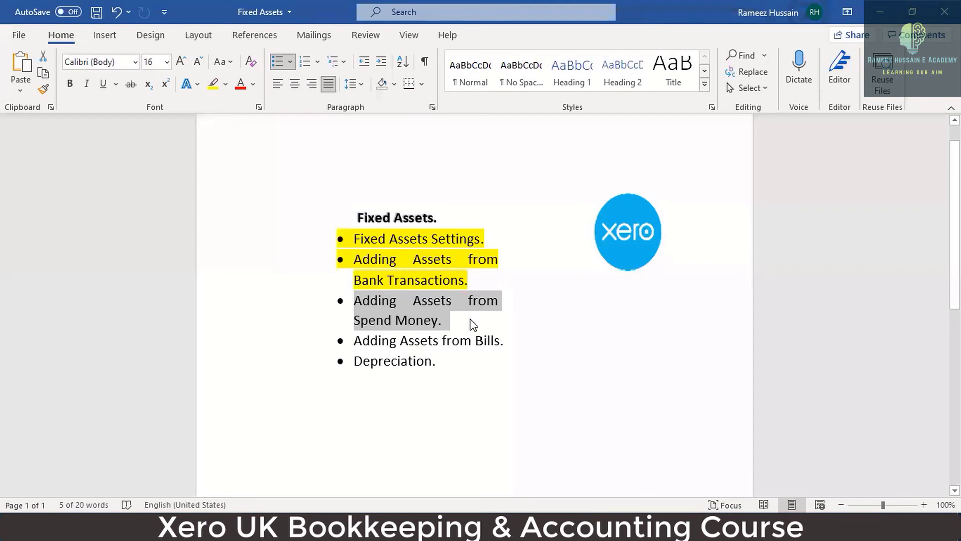
Switch to the Word outline, highlight "Adding Assets from Spend Money." in yellow and select the bullet "Adding Assets from Bills."
click(214, 85)
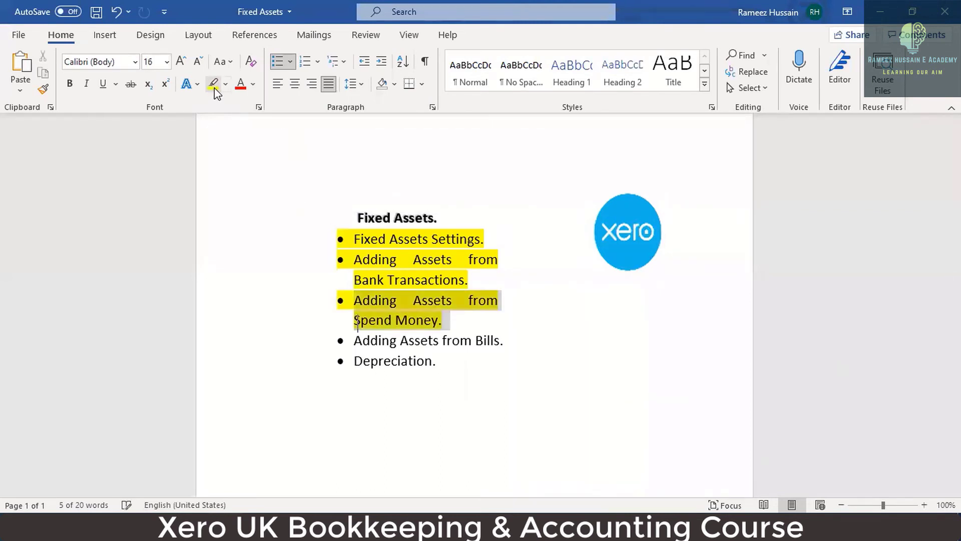
key(Right)
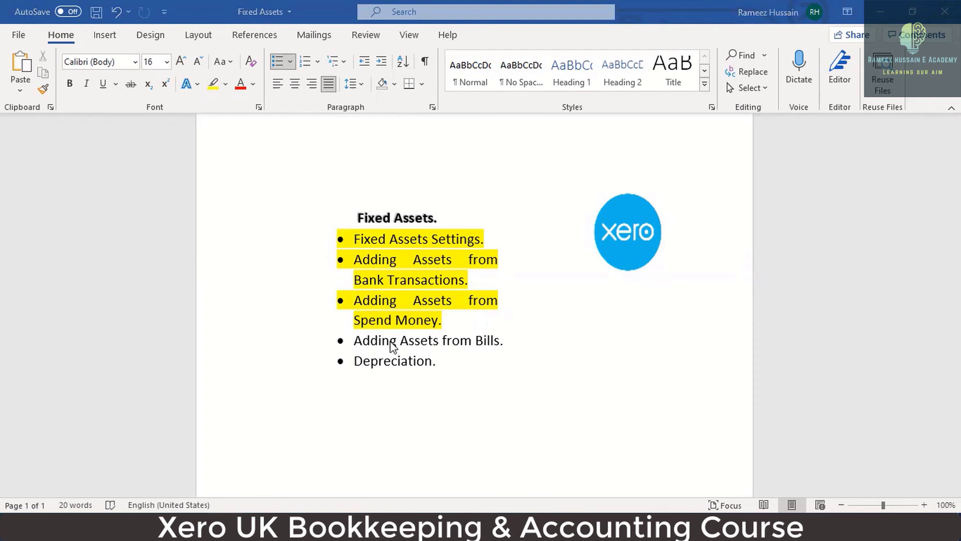
drag(356, 339, 505, 339)
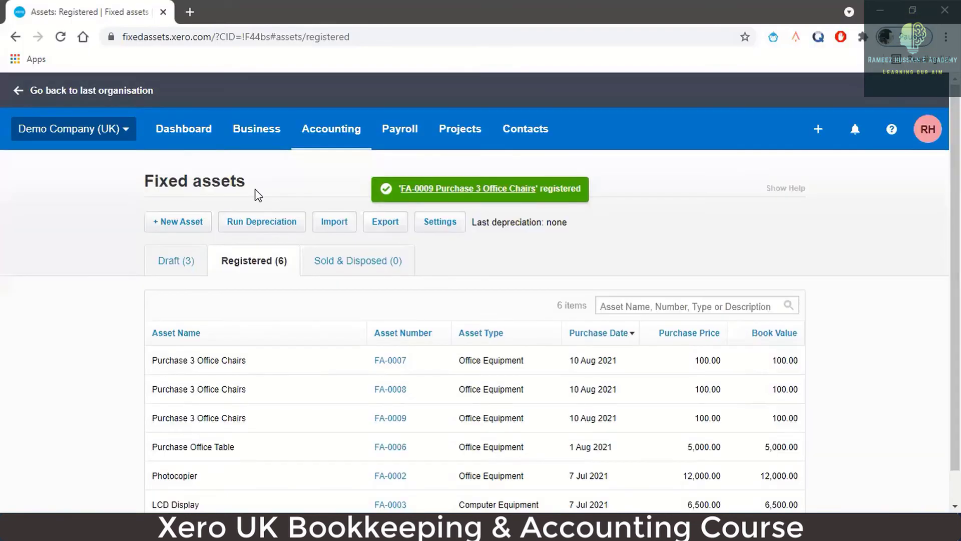
Switch back to Xero and create a new bill from the supplier Central Copiers
click(273, 145)
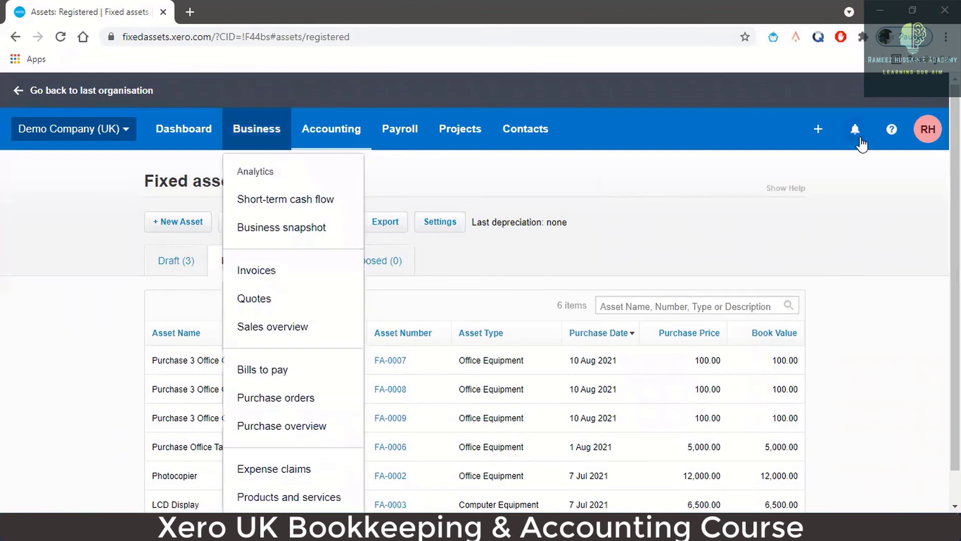
click(818, 131)
click(732, 229)
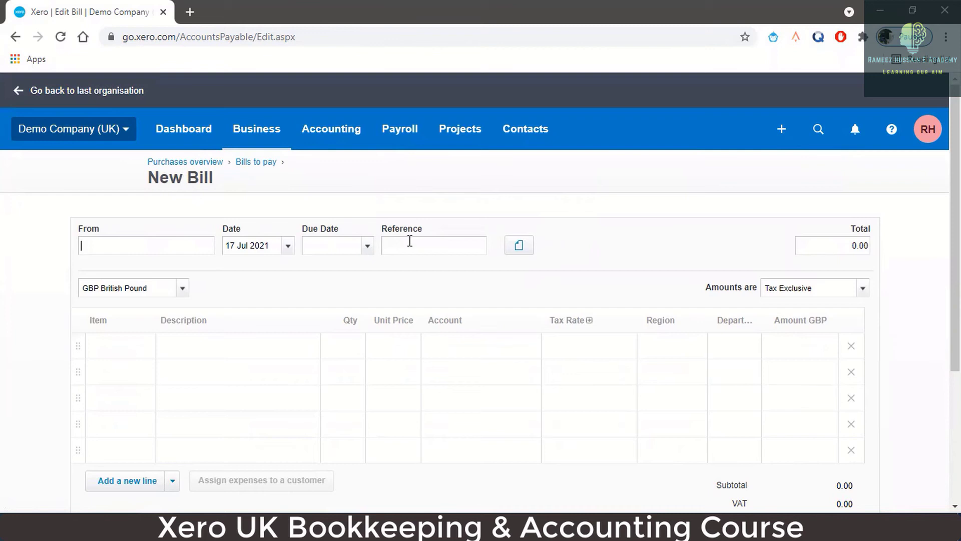
click(200, 245)
text(a)
click(199, 338)
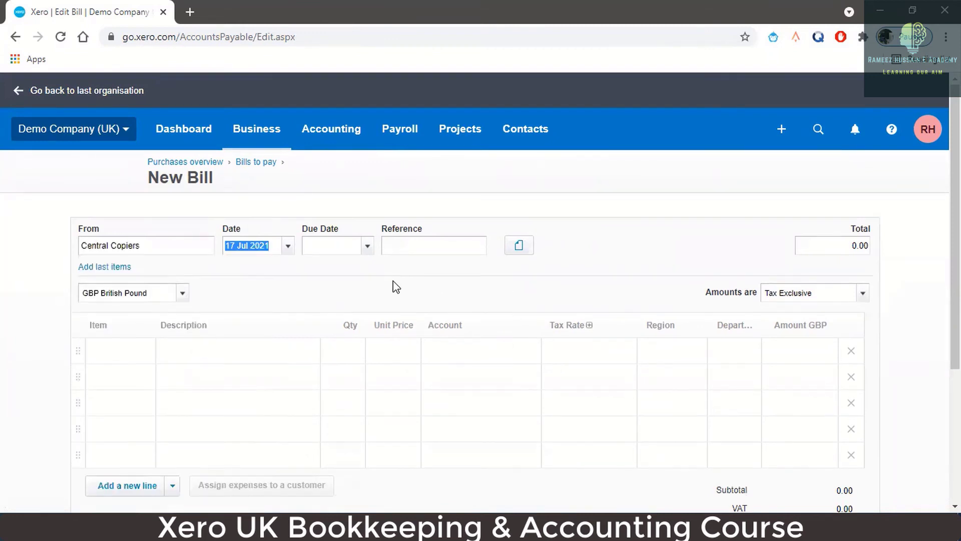
click(289, 249)
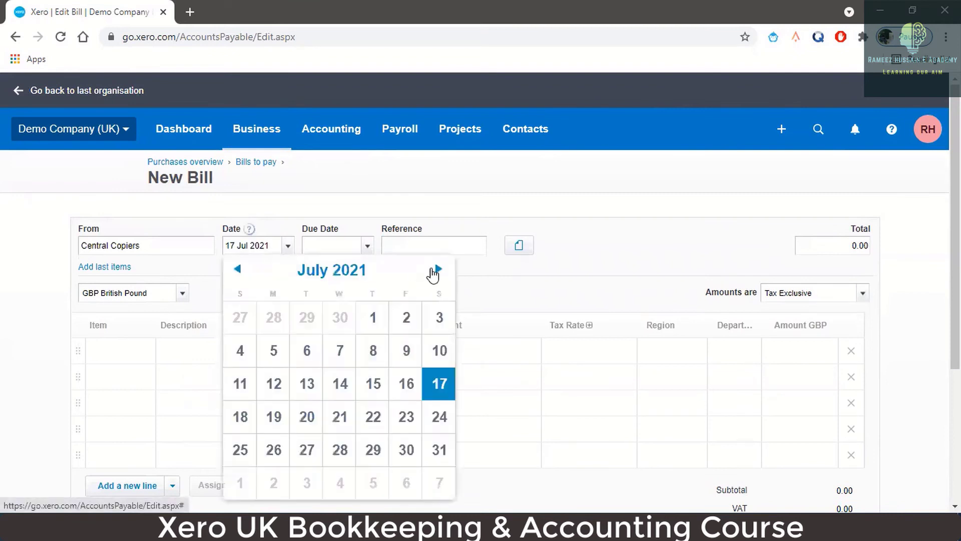
click(437, 268)
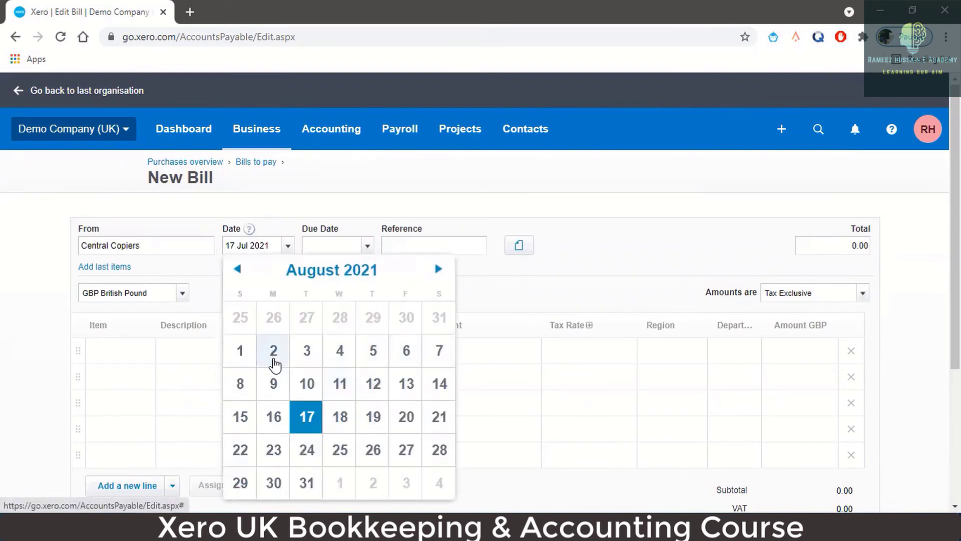
click(303, 354)
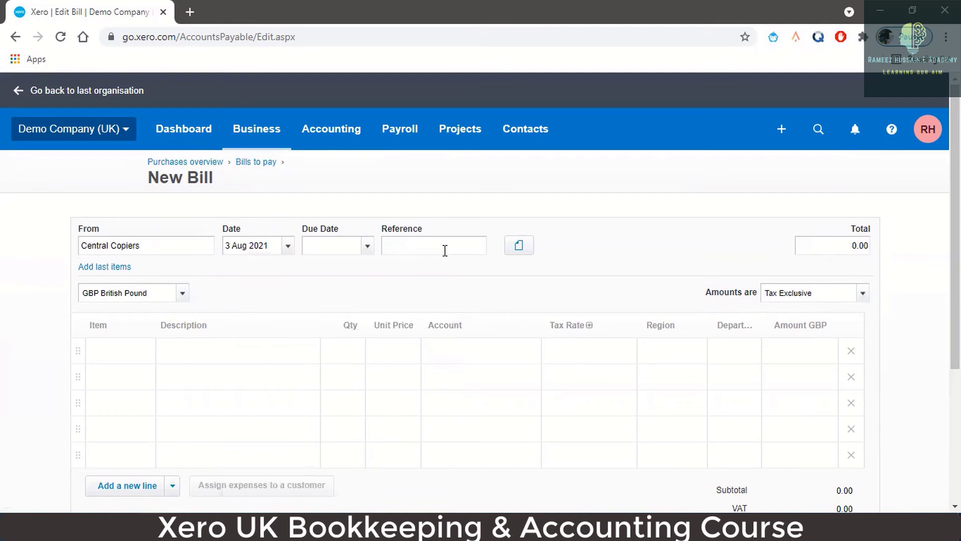
click(335, 249)
click(288, 248)
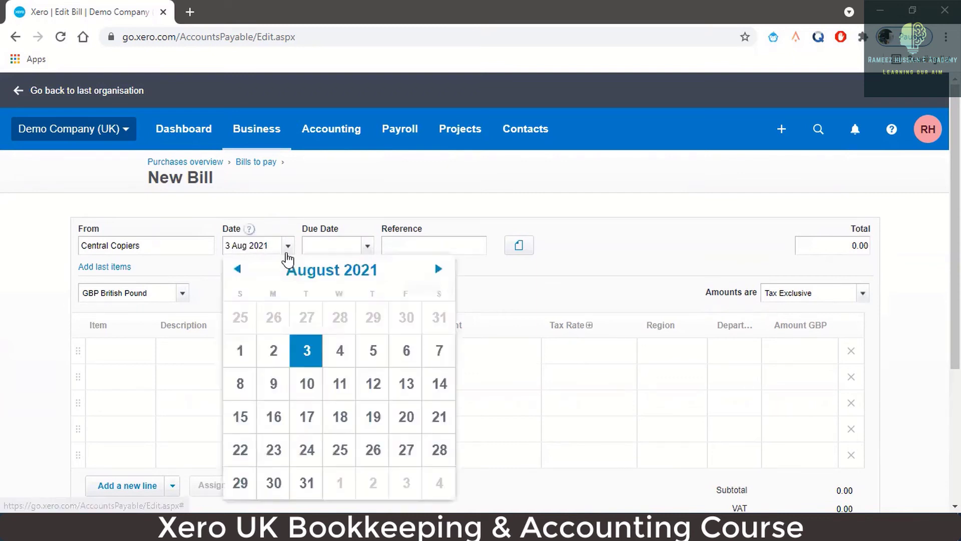
click(238, 270)
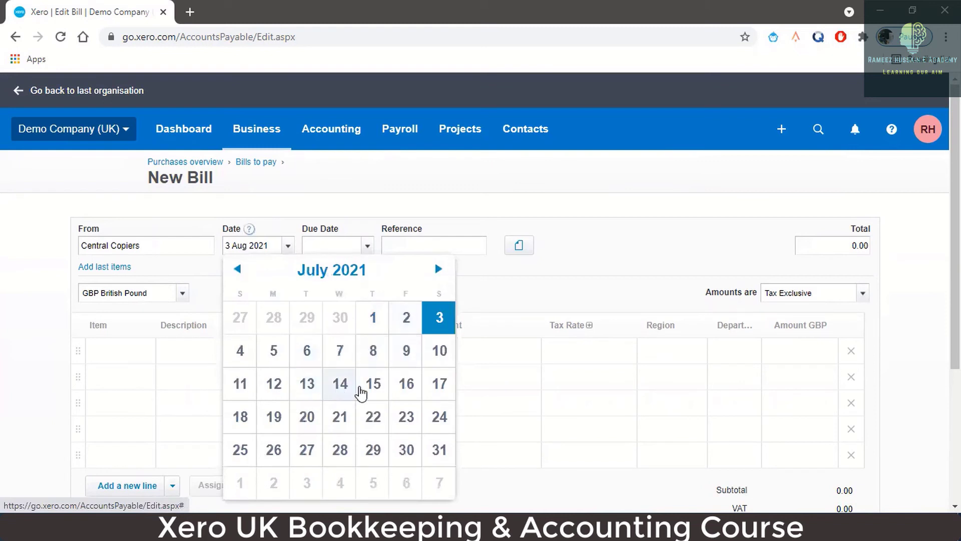
click(439, 395)
Set the bill's due date to 16 Aug 2021 and its reference to Inv-0098
click(337, 251)
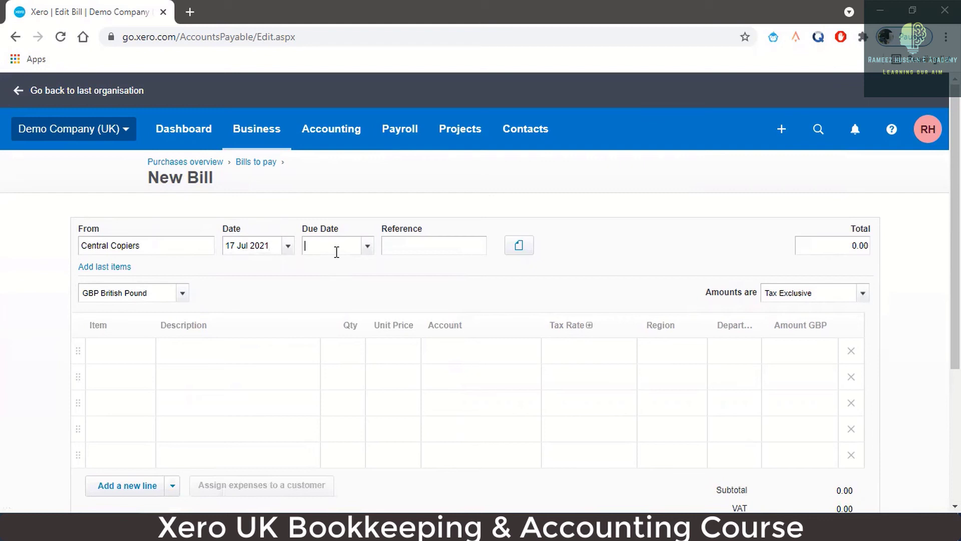
click(371, 248)
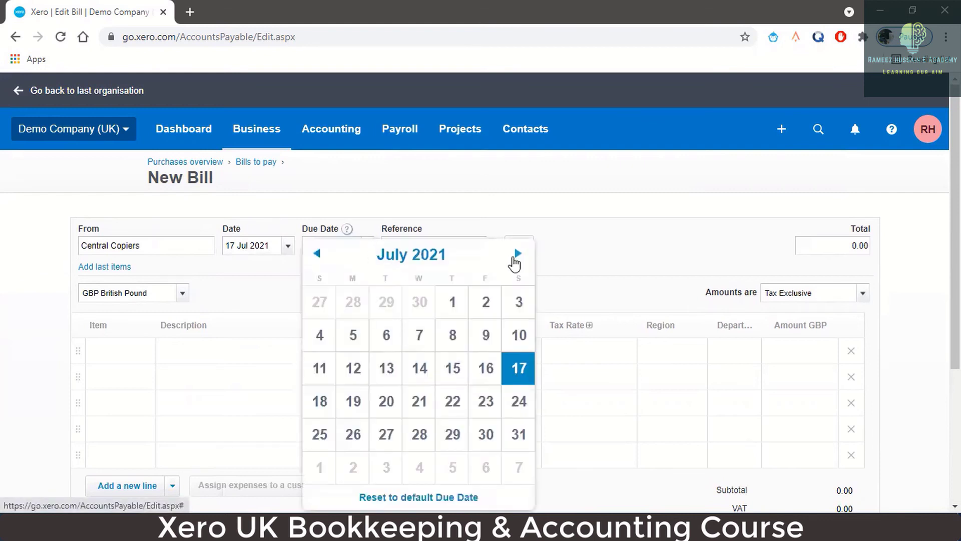
click(517, 254)
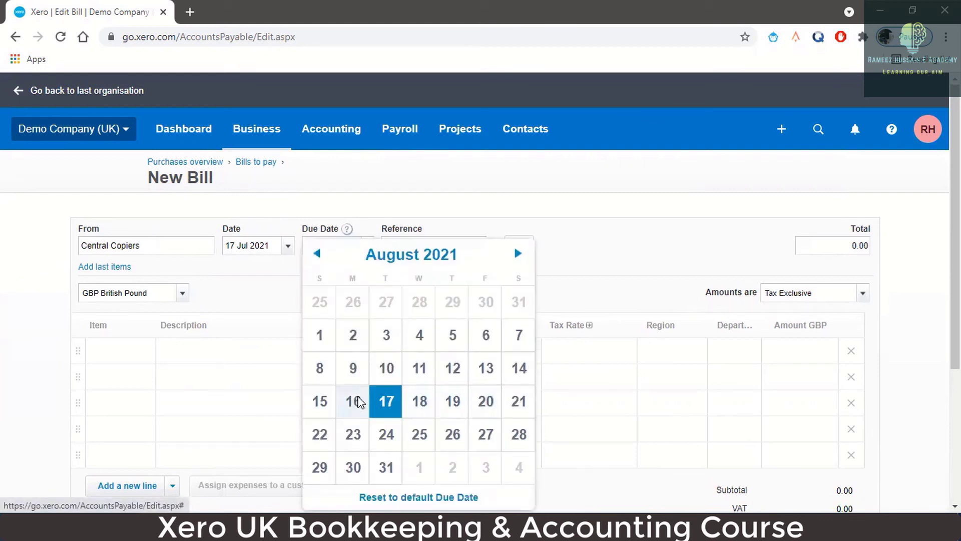
click(353, 400)
click(416, 241)
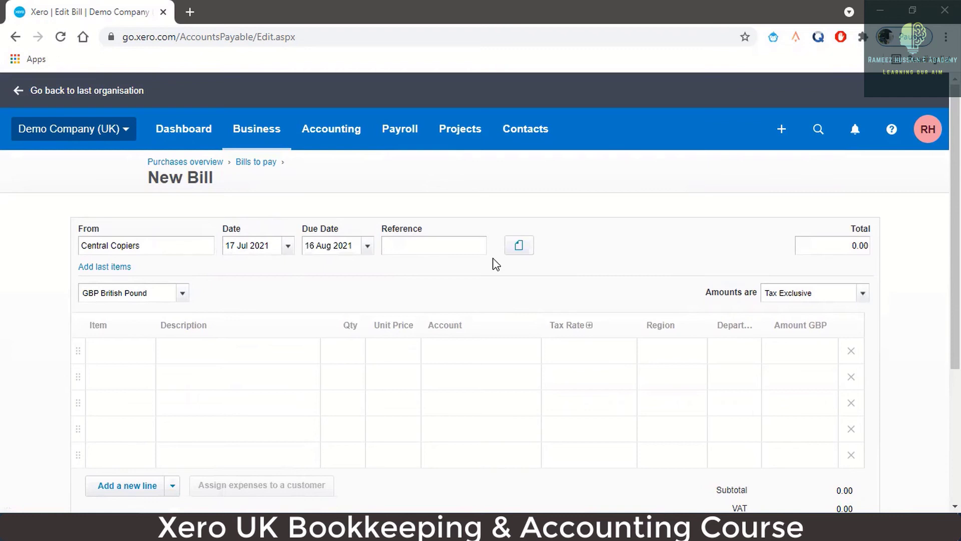
text(Inv-0098)
Fill in the bill's first line with the description Purchase 2 Laptops, quantity 2 and unit price 300
click(194, 356)
text(Purchase 2 Laptops)
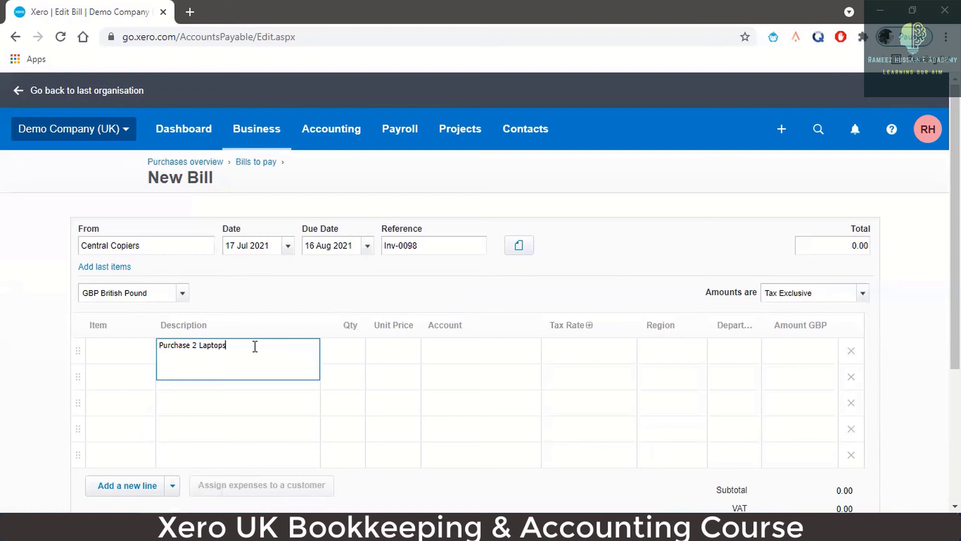
click(343, 351)
click(352, 350)
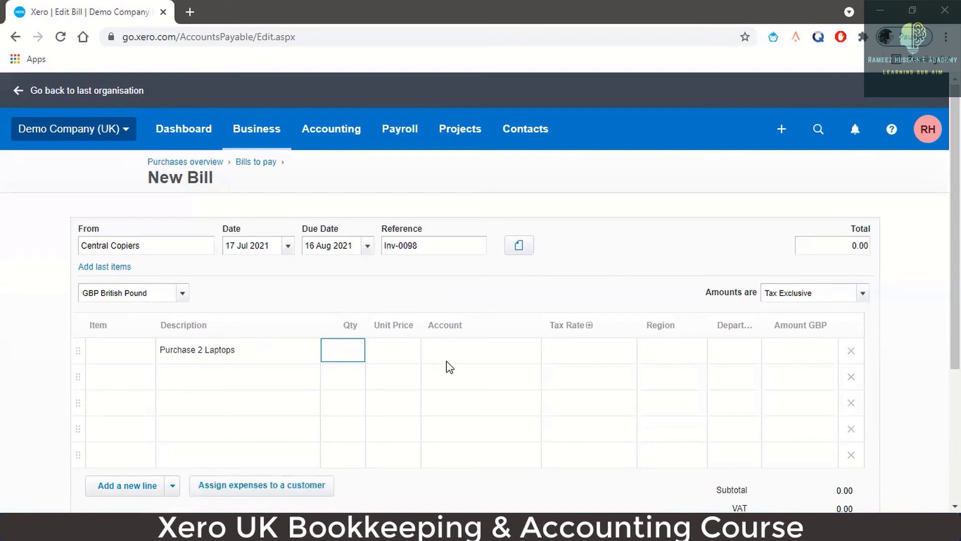
key(Tab)
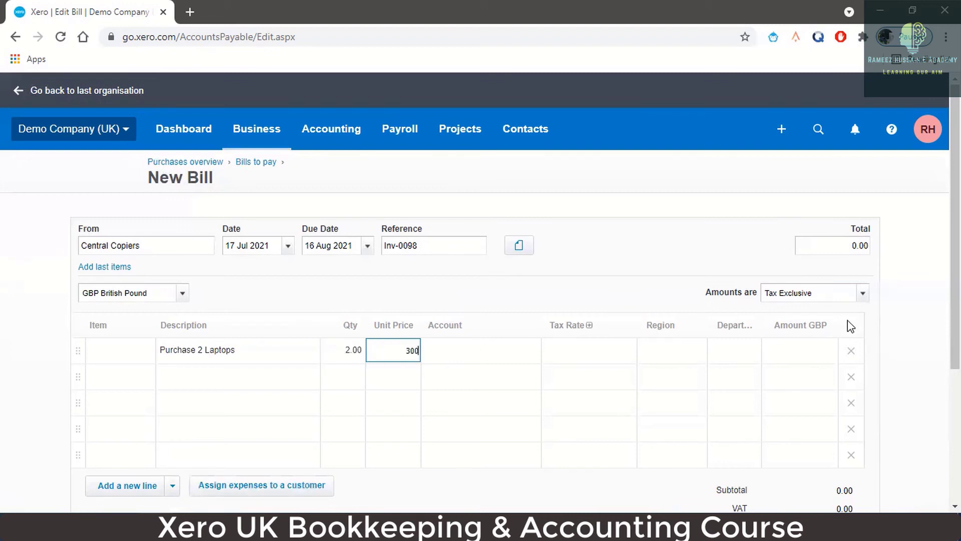
key(Tab)
key(Tab)
click(485, 350)
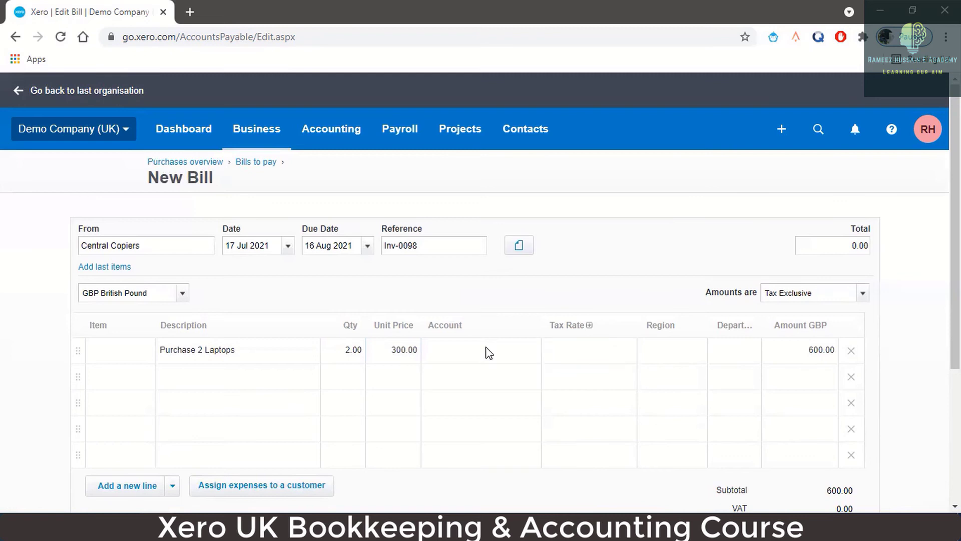
Assign the Purchase 2 Laptops line to account 720 - Computer Equipment and check the bill's VAT and total
click(532, 352)
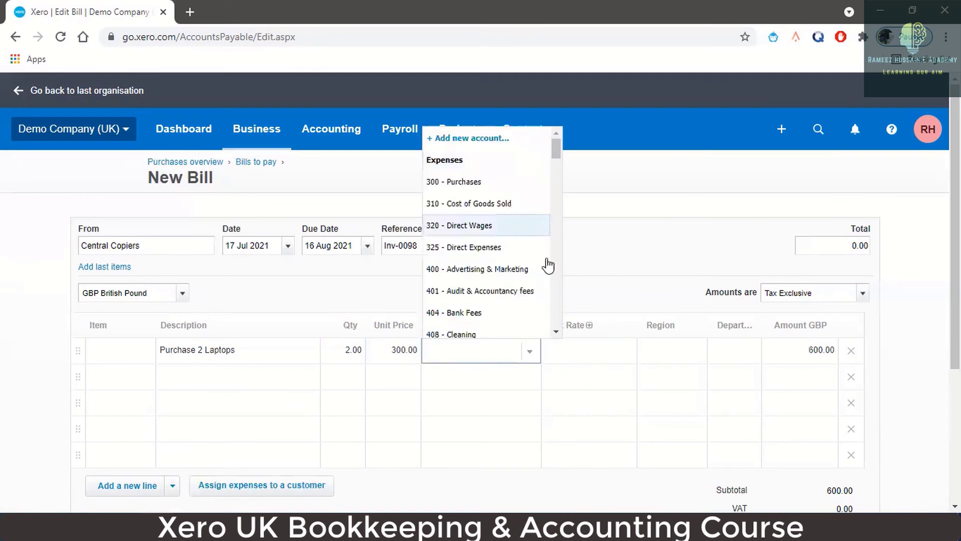
scroll(549, 265, down, 10)
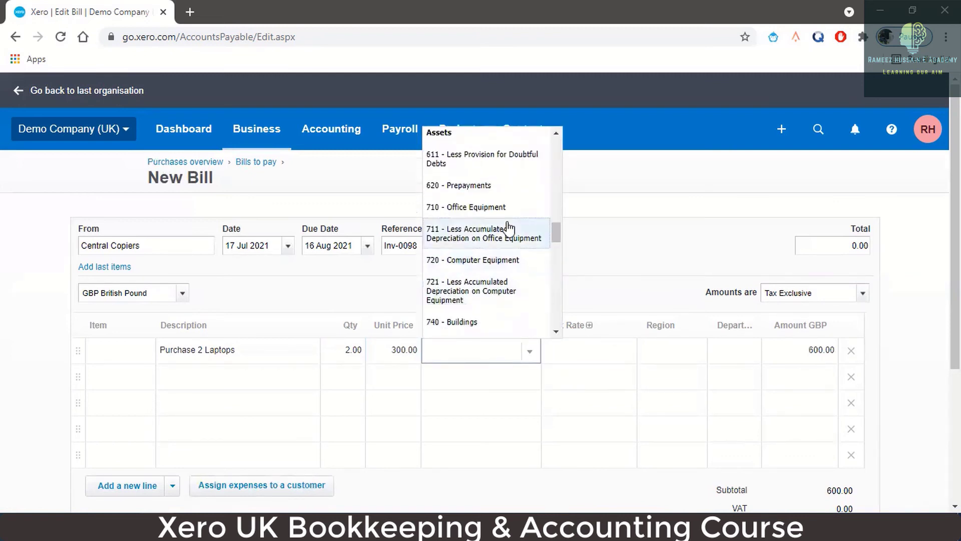
click(511, 261)
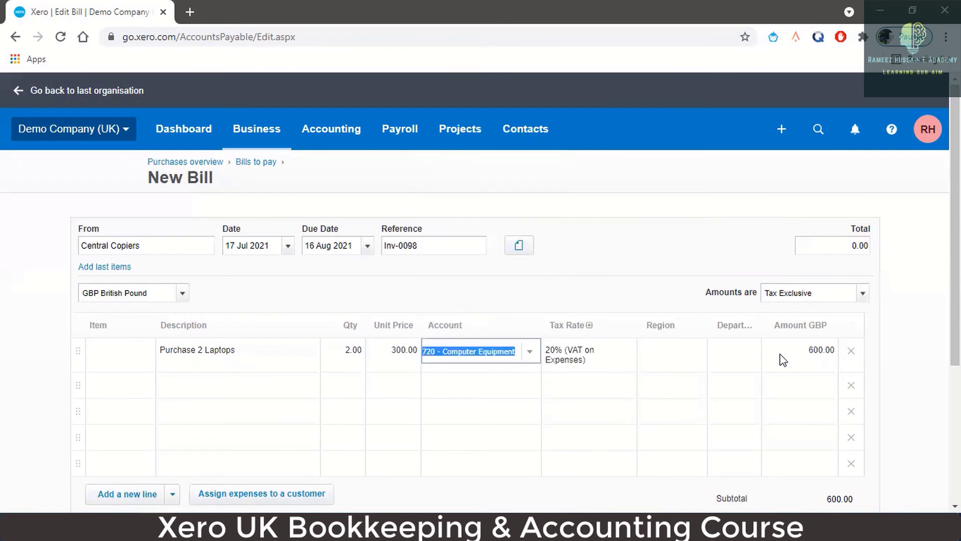
scroll(777, 331, down, 1)
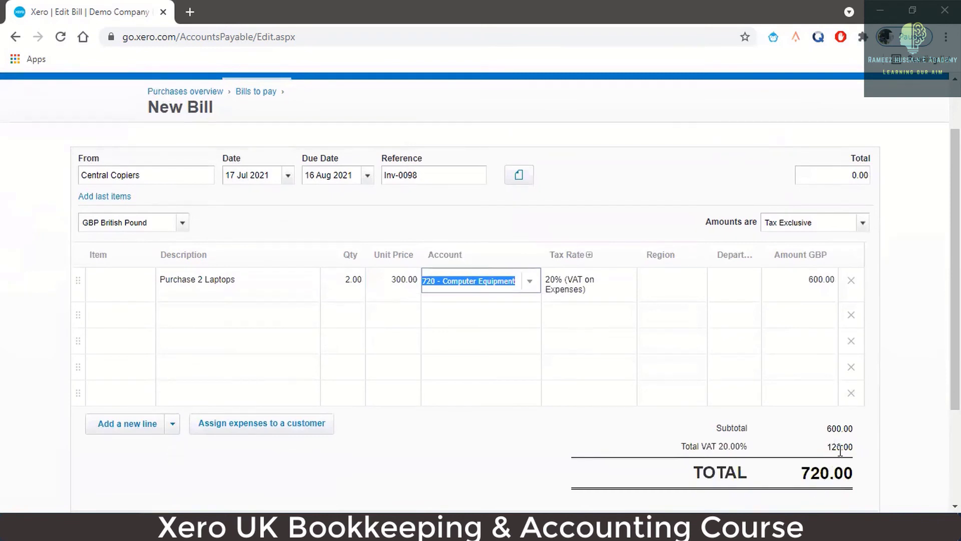
scroll(738, 314, up, 1)
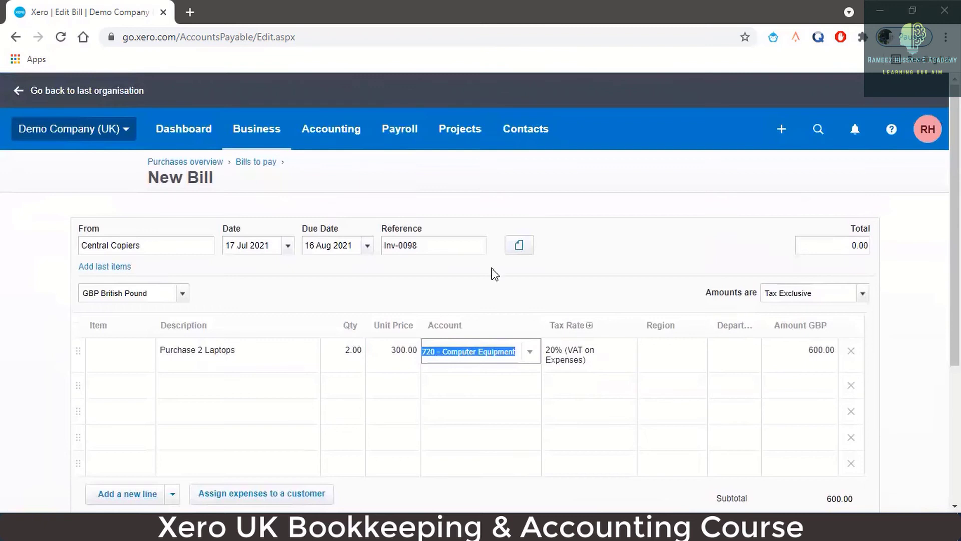
View the options for attaching related files to the bill, then close them
click(517, 249)
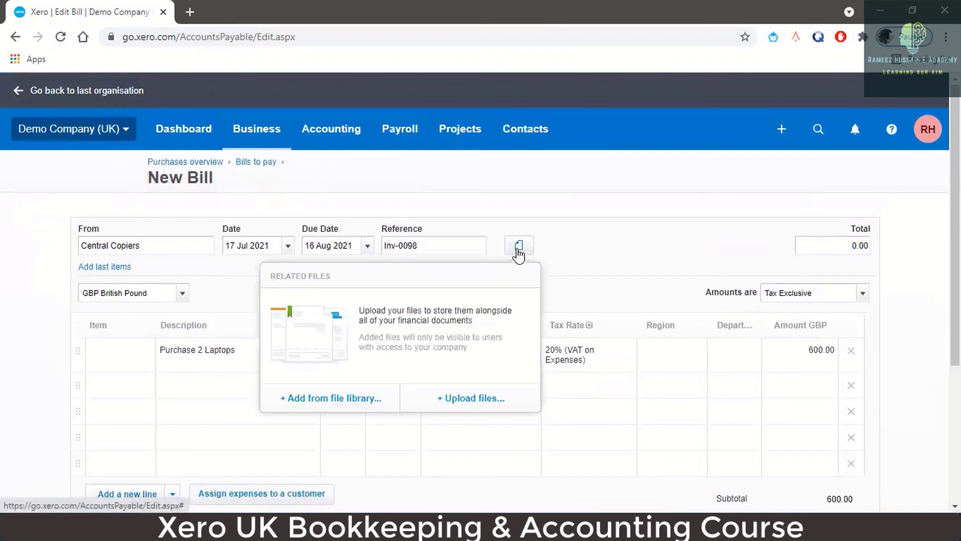
click(482, 409)
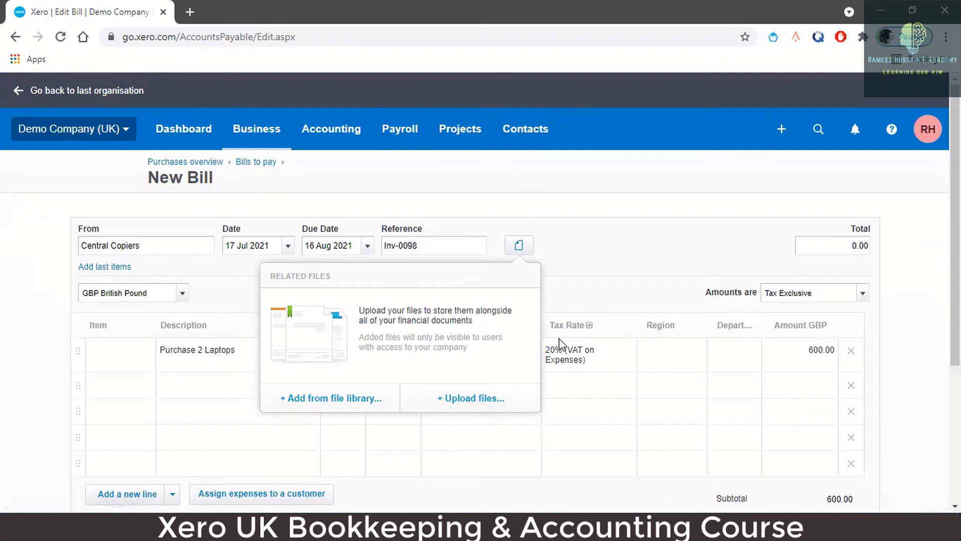
click(570, 357)
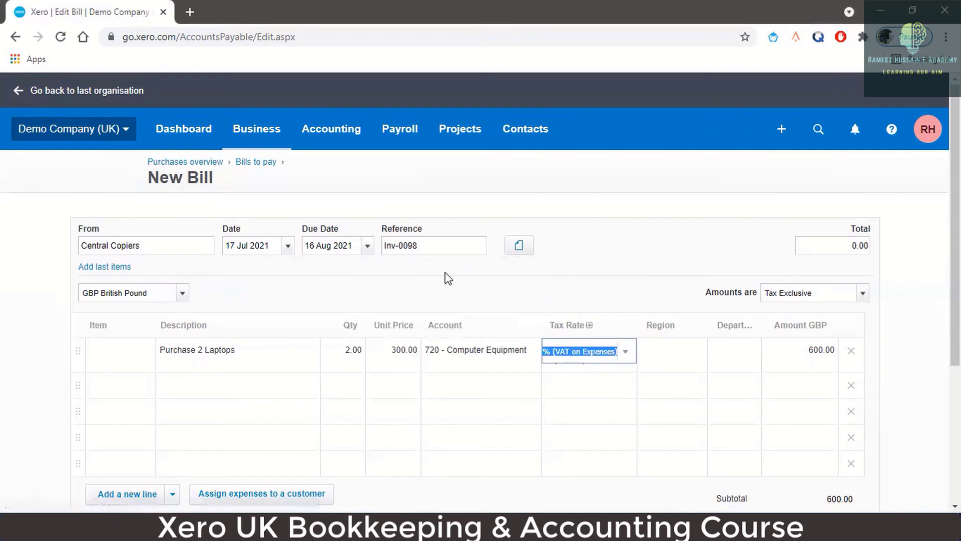
Approve the Central Copiers bill for the two laptops
scroll(746, 313, down, 3)
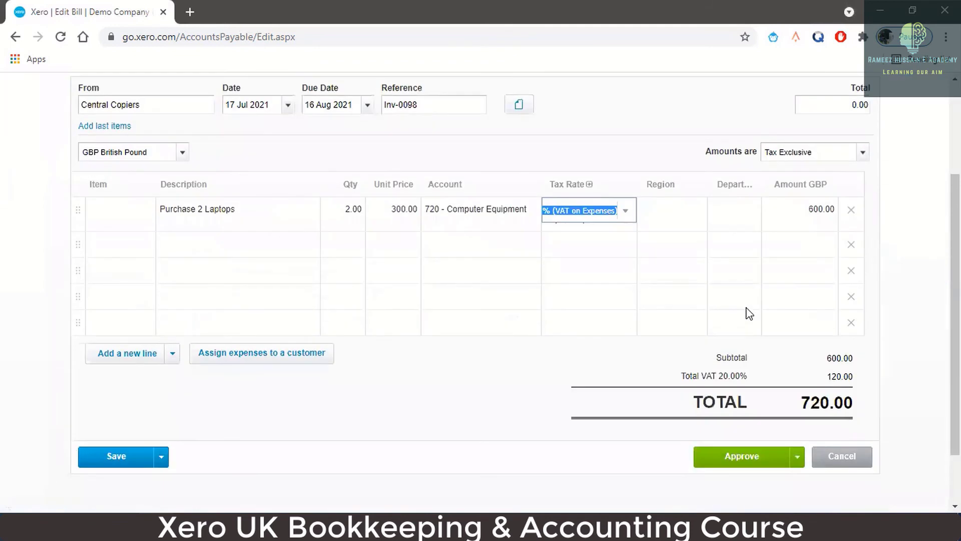
click(745, 463)
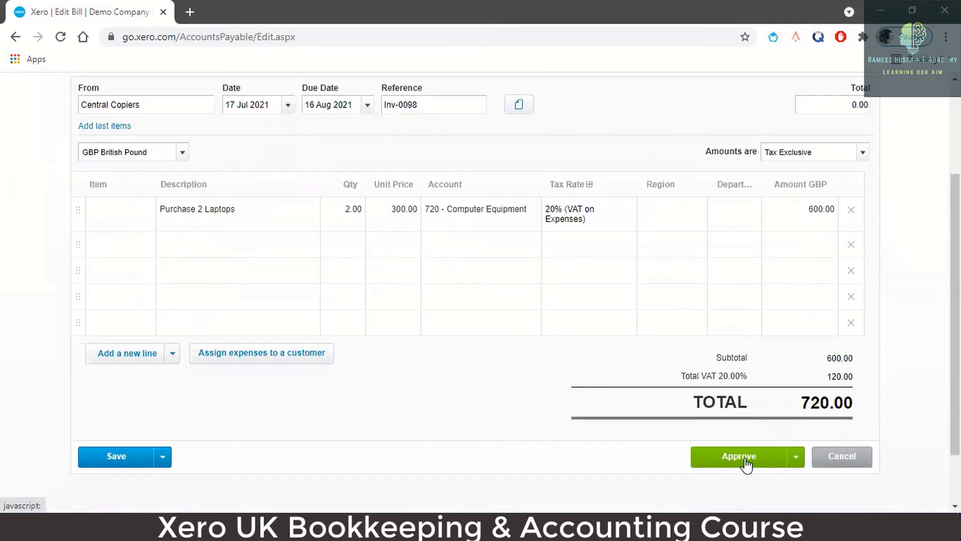
click(746, 463)
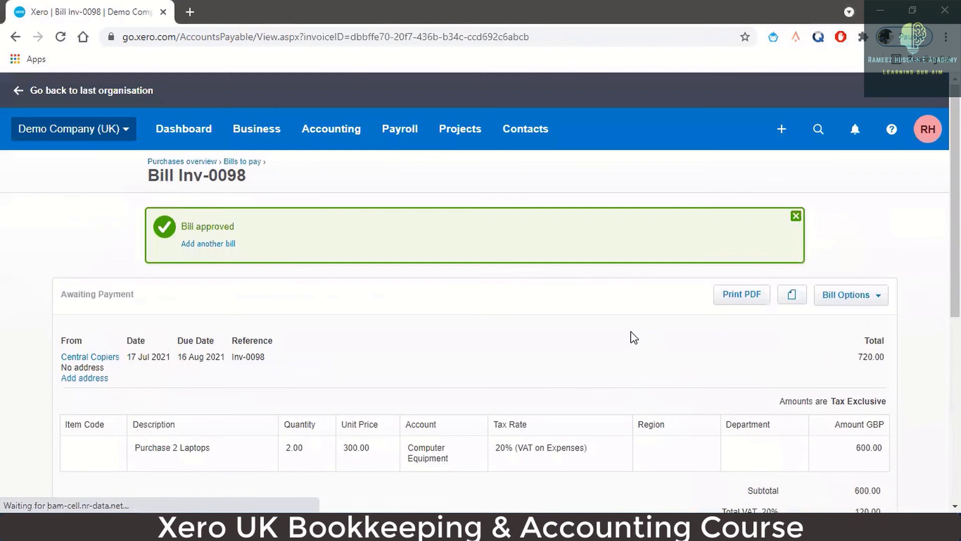
Go to the fixed assets register and open the draft laptop asset FA-0011
click(343, 142)
scroll(395, 280, down, 4)
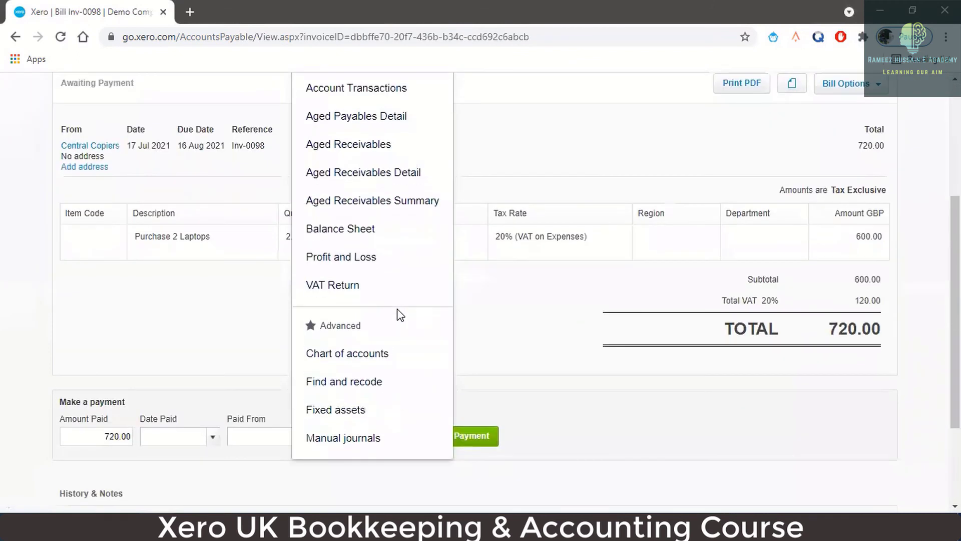
click(367, 408)
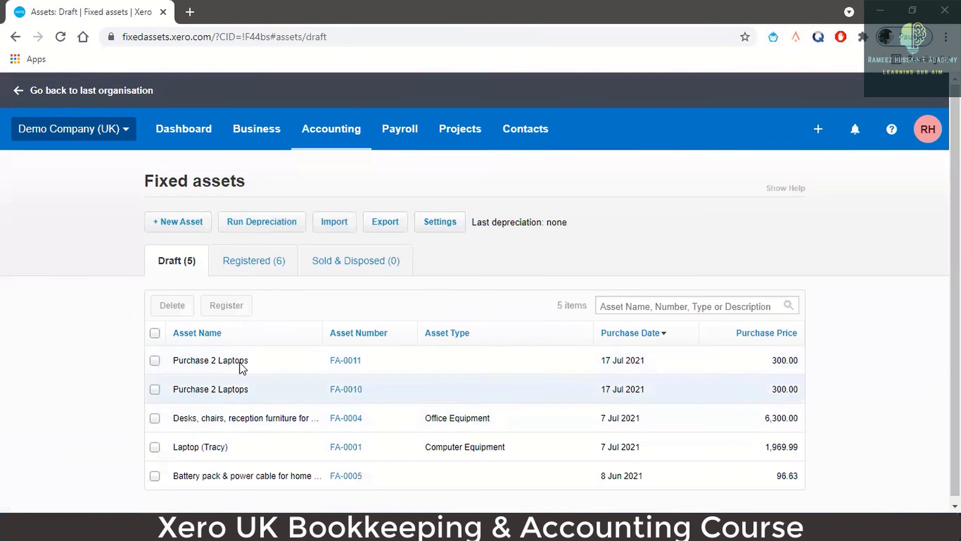
click(351, 360)
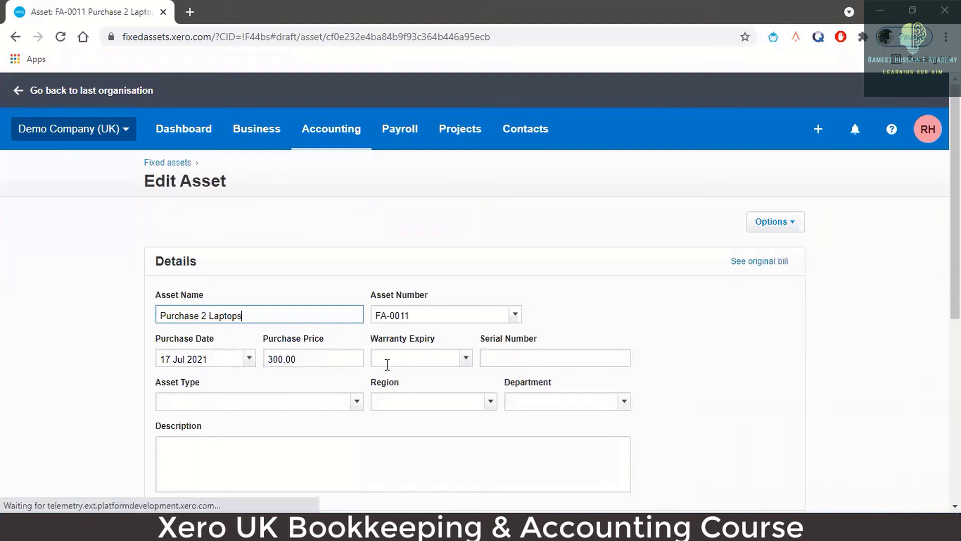
Set the warranty expiry of asset FA-0011 to 17 Jul 2023
click(445, 358)
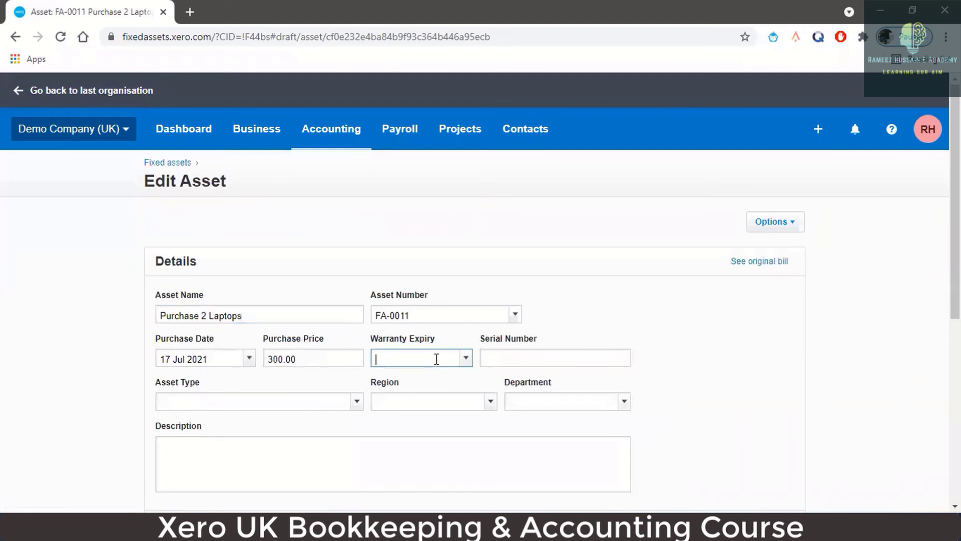
click(471, 366)
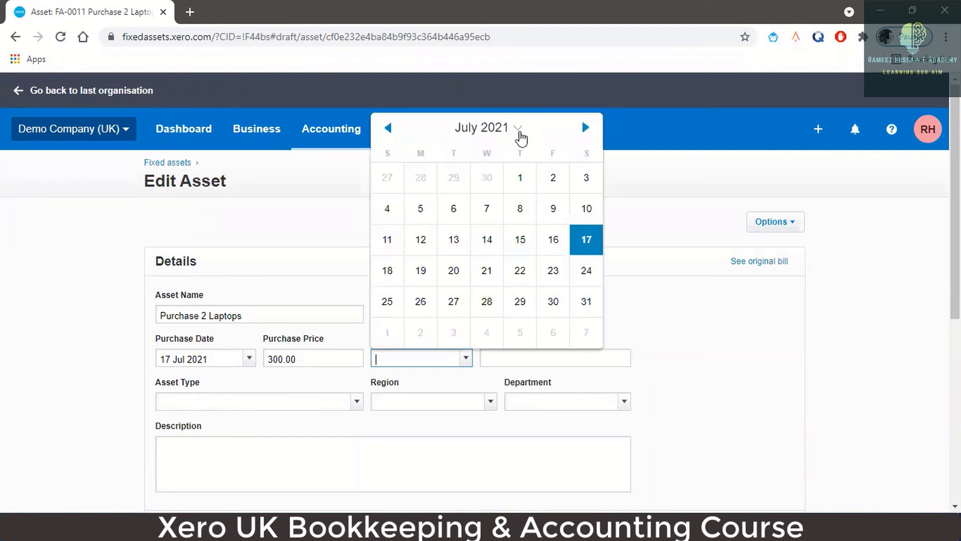
click(520, 128)
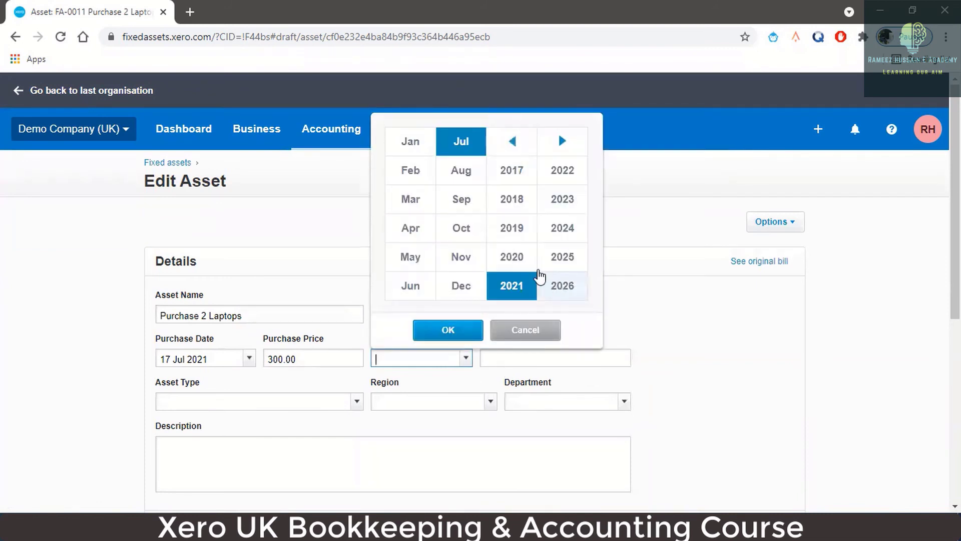
click(562, 199)
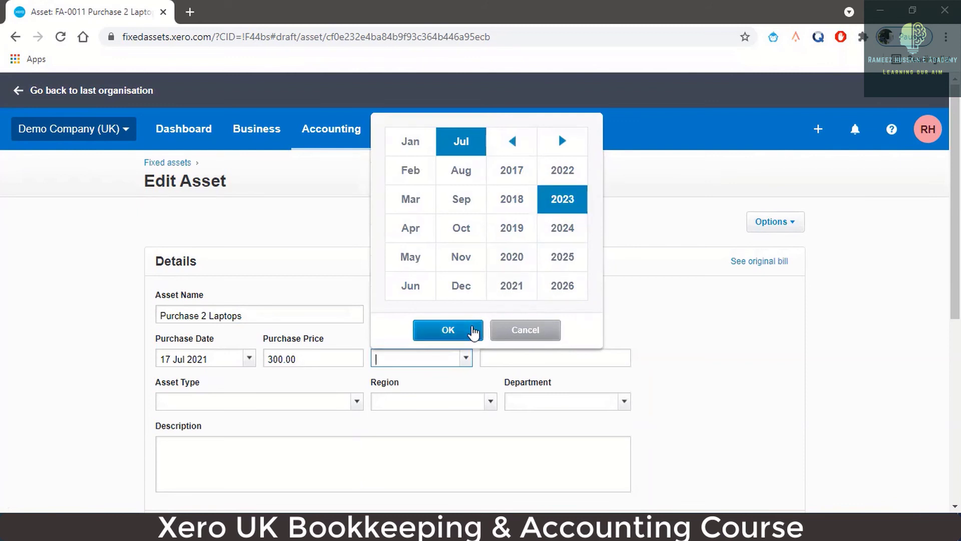
click(453, 330)
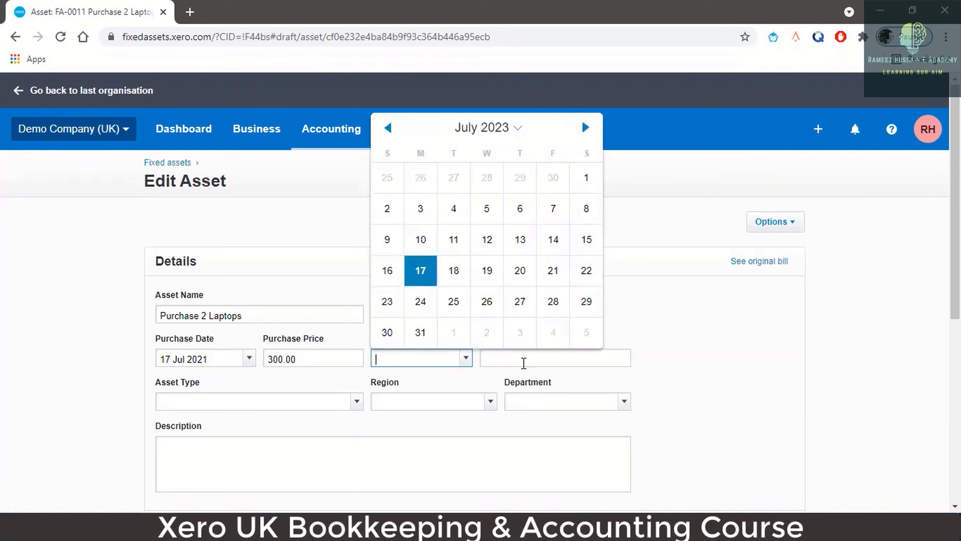
click(421, 273)
click(502, 350)
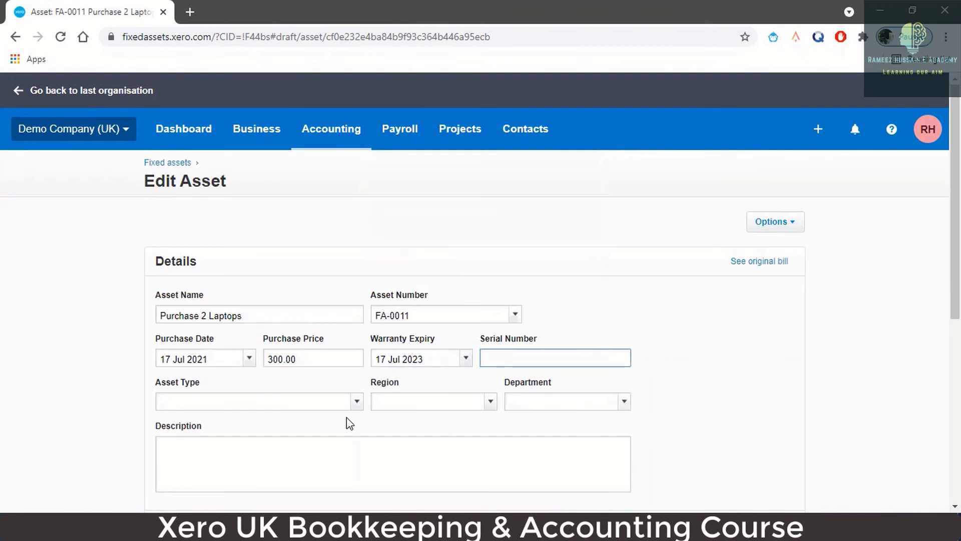
Set the asset type to Computer Equipment and enter the description "Purchase 2 Laptops. EMI No."
click(356, 403)
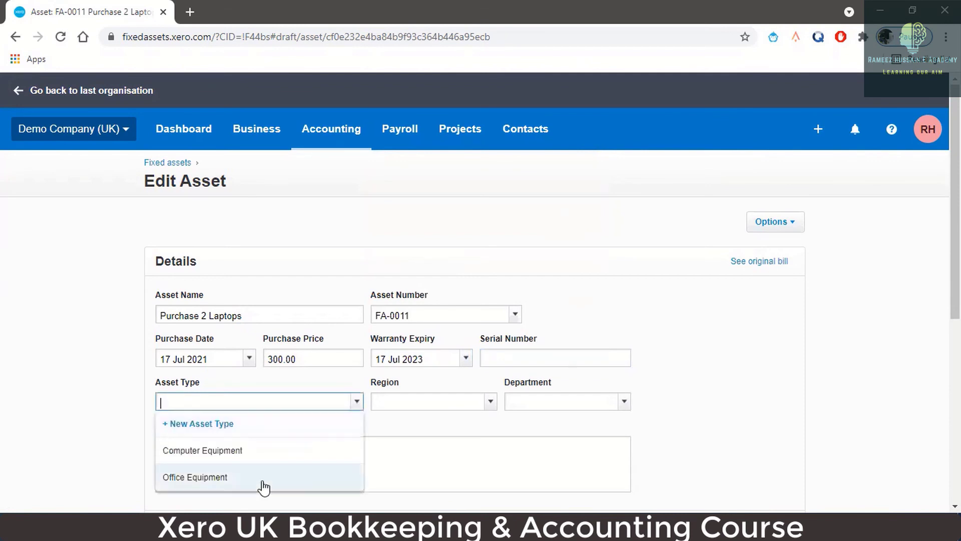
click(270, 462)
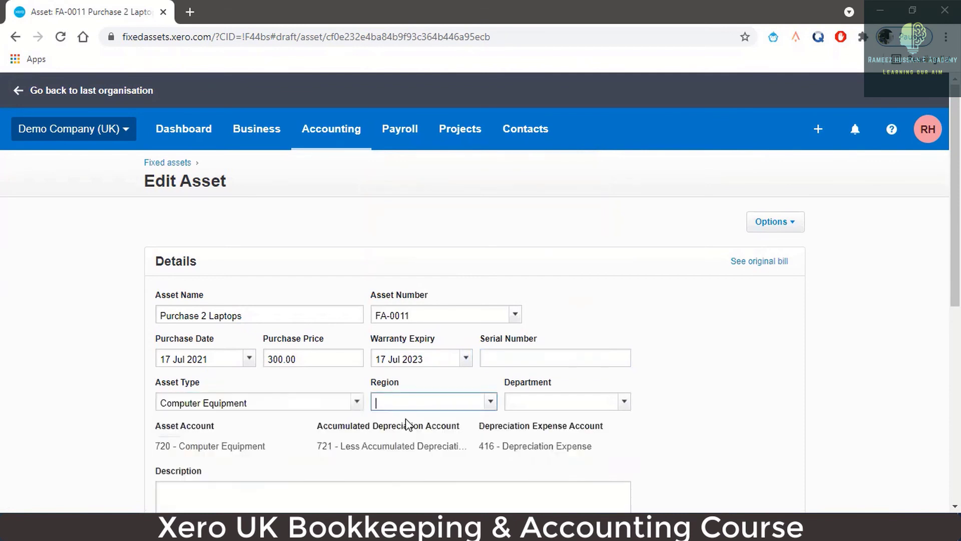
scroll(457, 350, down, 2)
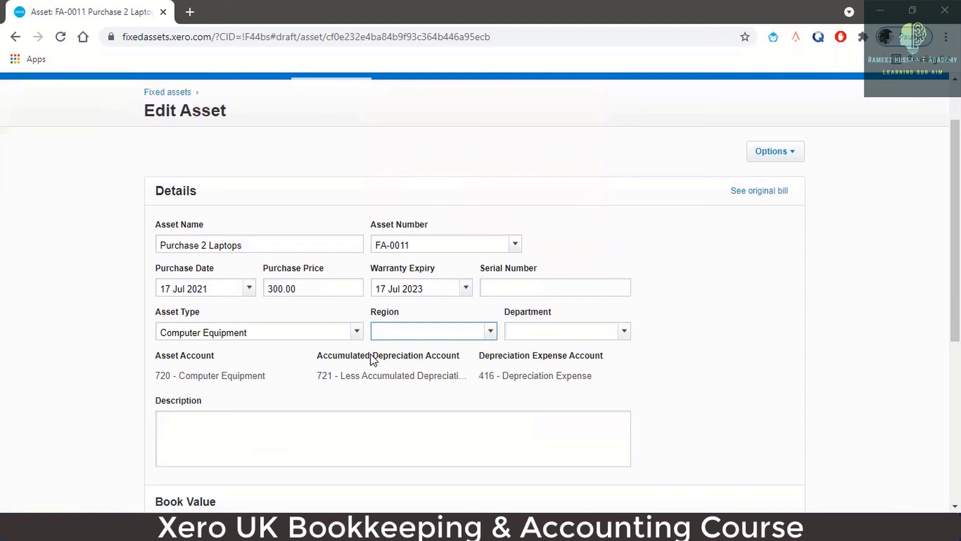
scroll(373, 361, down, 1)
scroll(373, 360, down, 2)
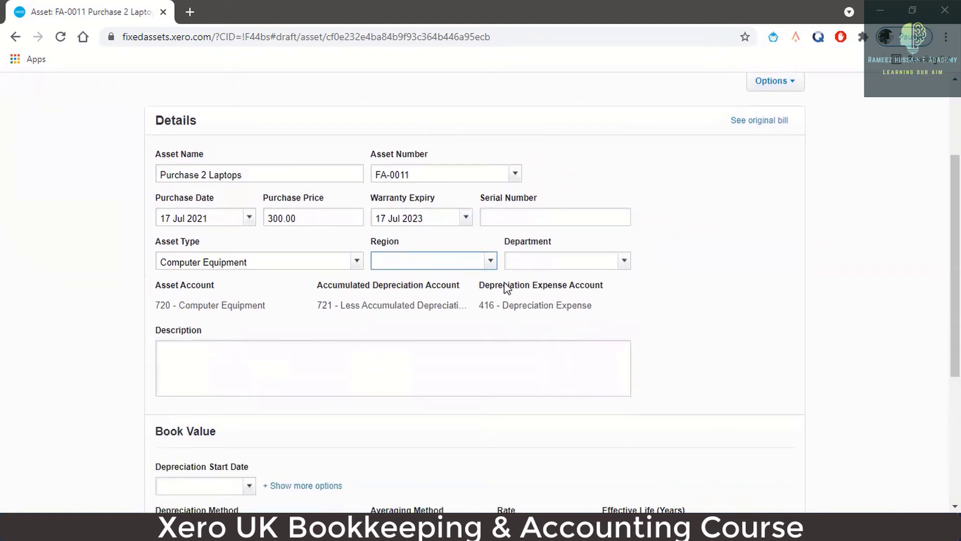
click(278, 366)
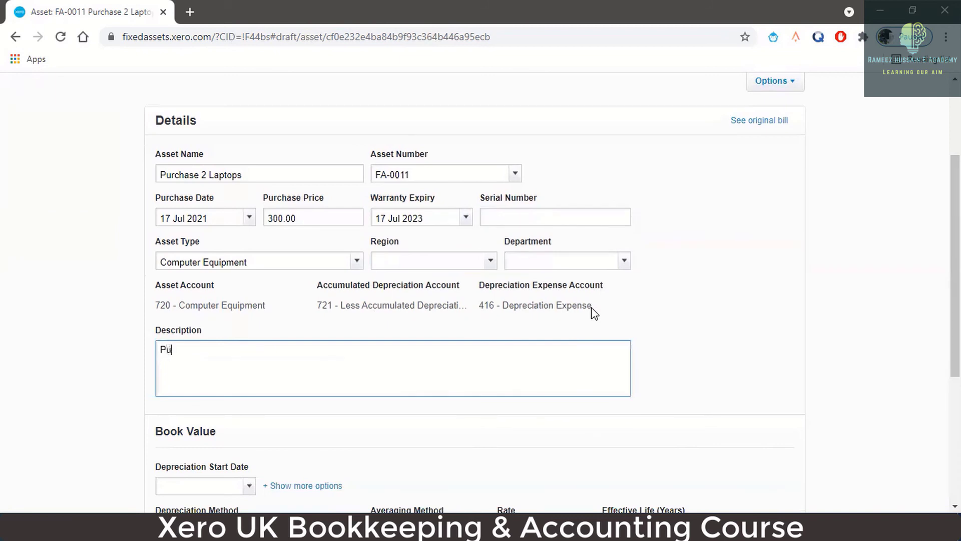
text(Purchase 2 Laptops. EMI No.)
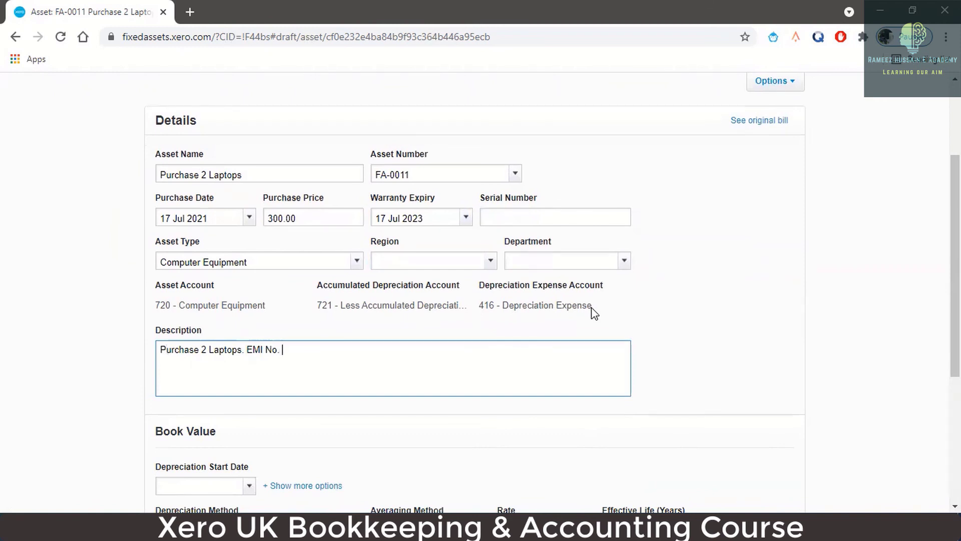
Set the depreciation start date to 17 Jul 2021 and register asset FA-0011
scroll(452, 315, down, 4)
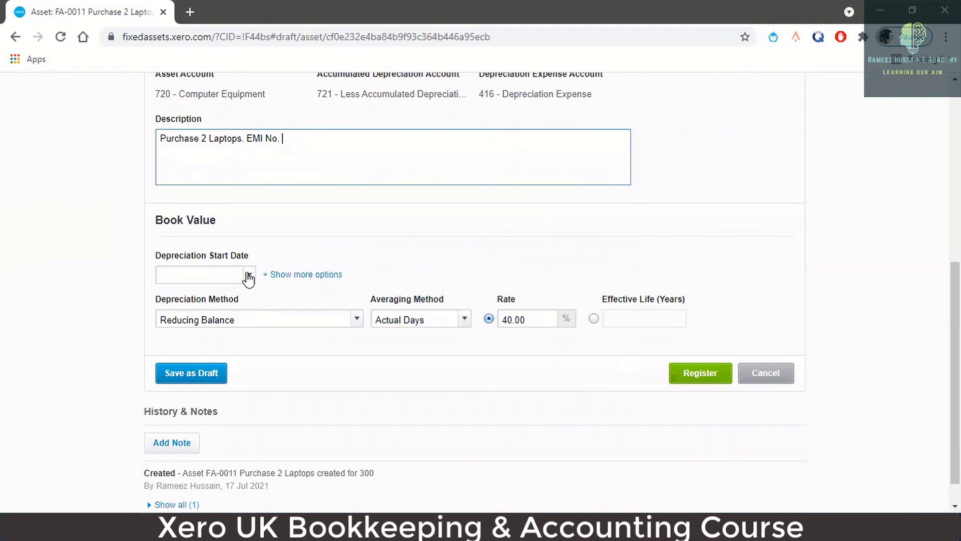
click(248, 278)
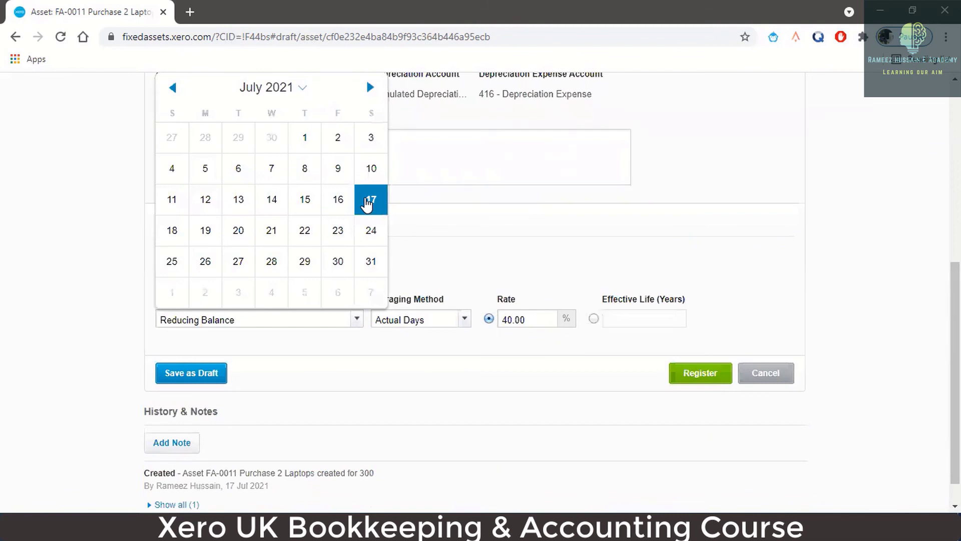
click(369, 200)
scroll(416, 249, down, 1)
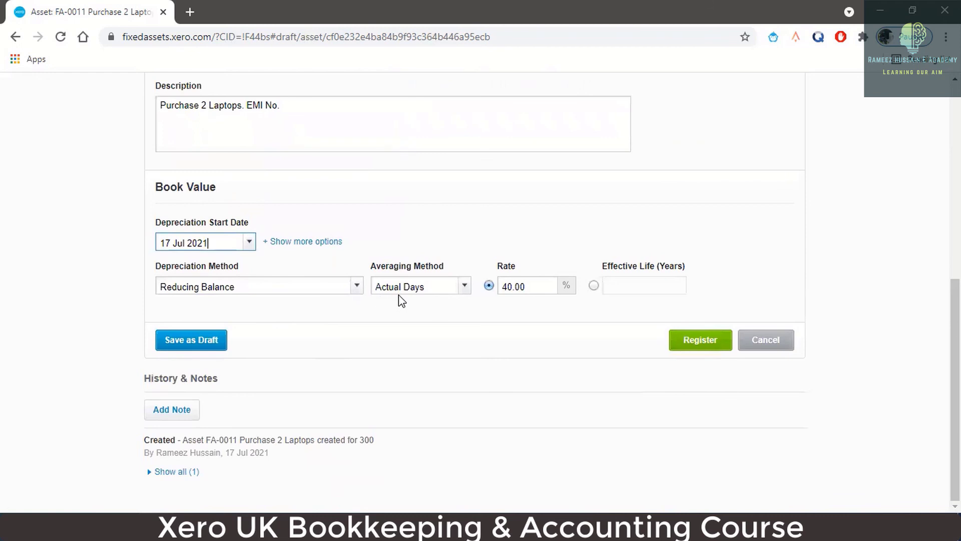
click(707, 352)
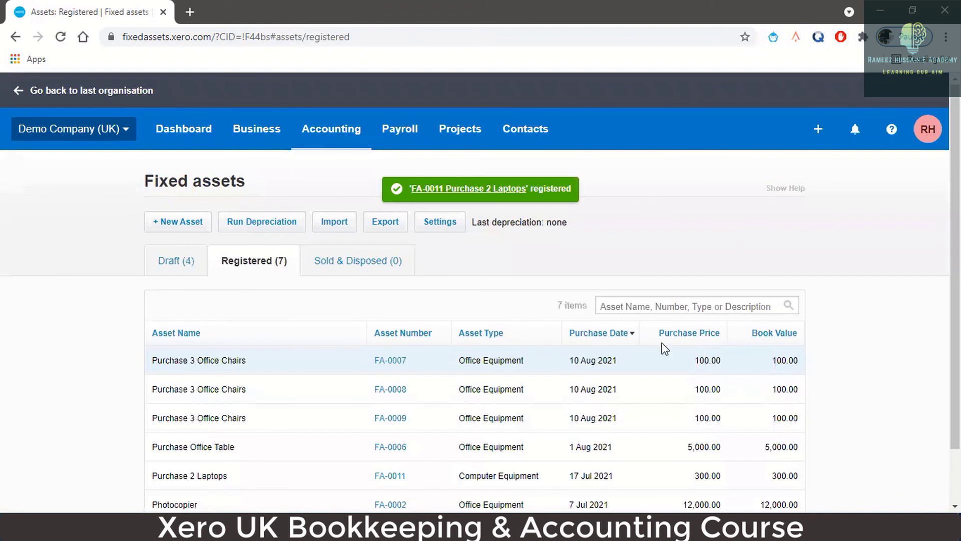
Open the remaining draft laptop asset FA-0010 and set its asset type to Computer Equipment
click(185, 264)
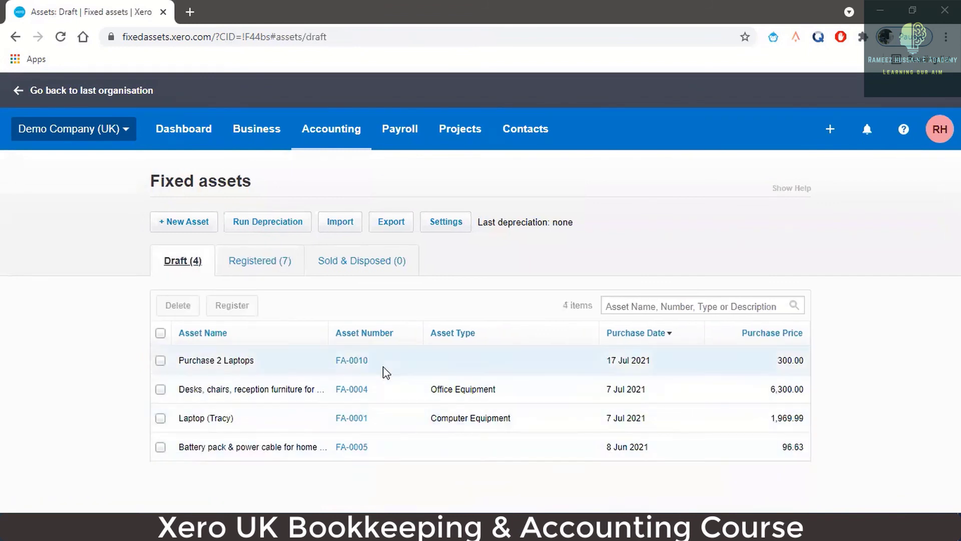
click(354, 361)
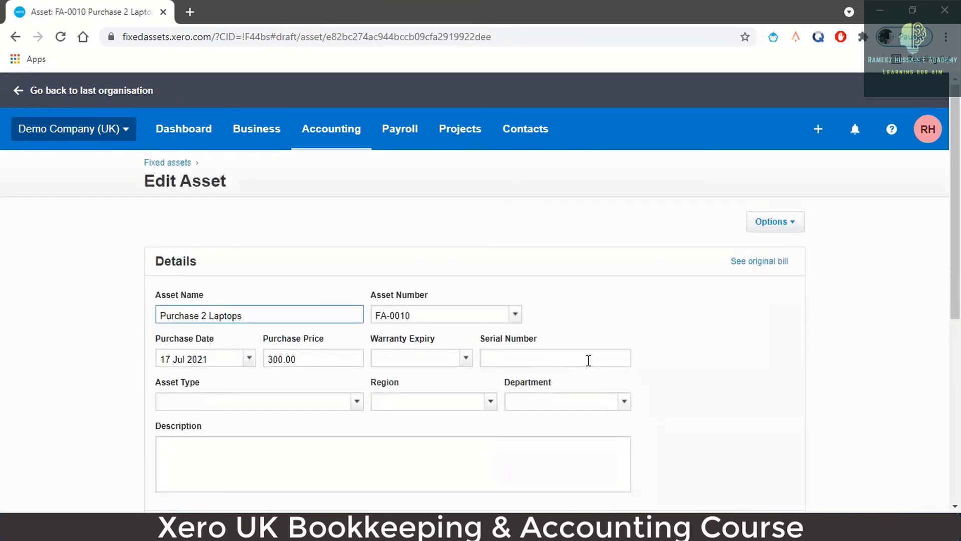
scroll(375, 377, down, 2)
click(356, 332)
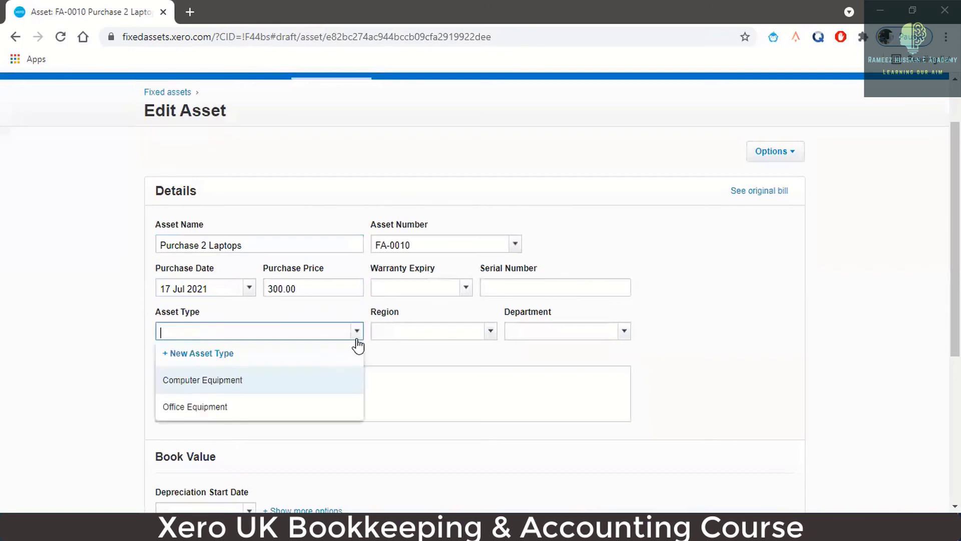
click(298, 383)
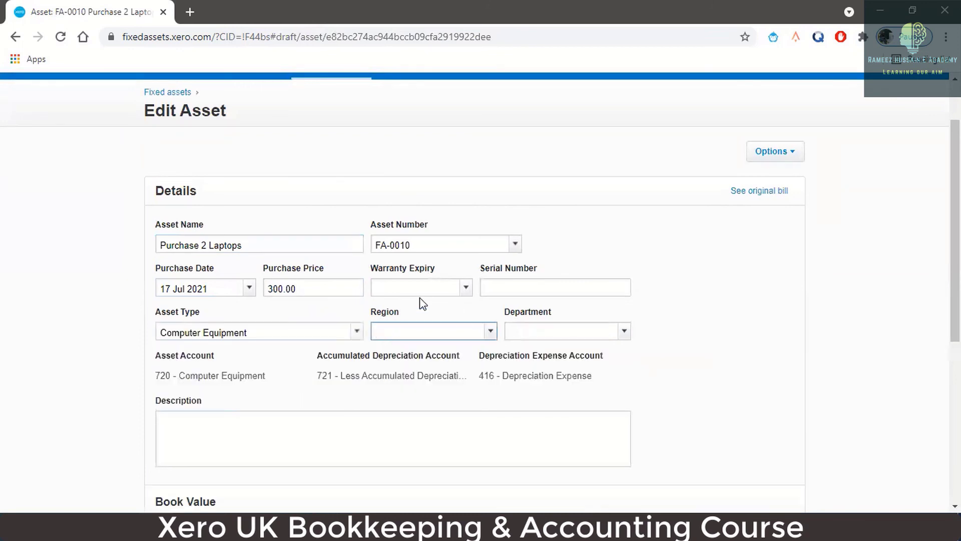
Set the depreciation start date of laptop asset FA-0010 to 17 Jul 2021 and register the asset
scroll(408, 375, down, 3)
click(277, 289)
scroll(414, 291, down, 3)
click(248, 276)
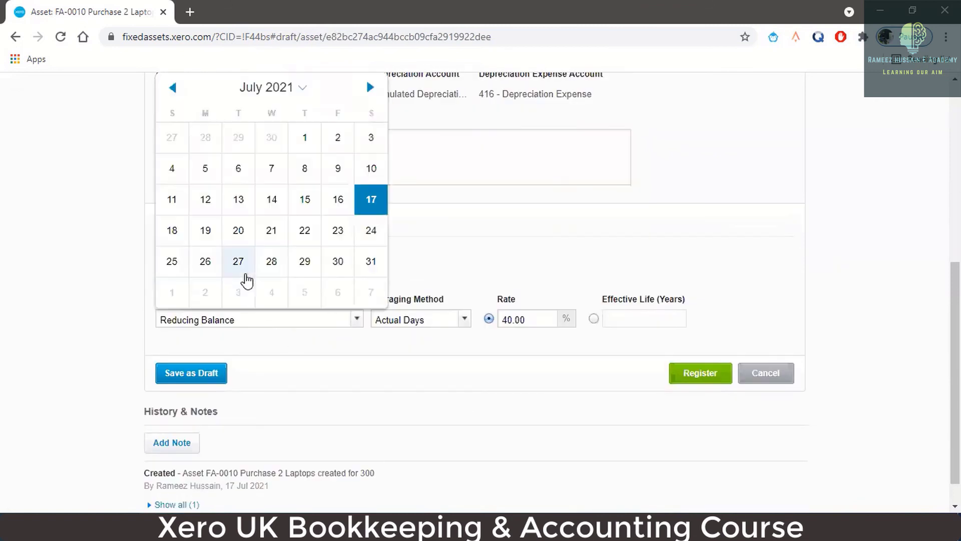
click(368, 209)
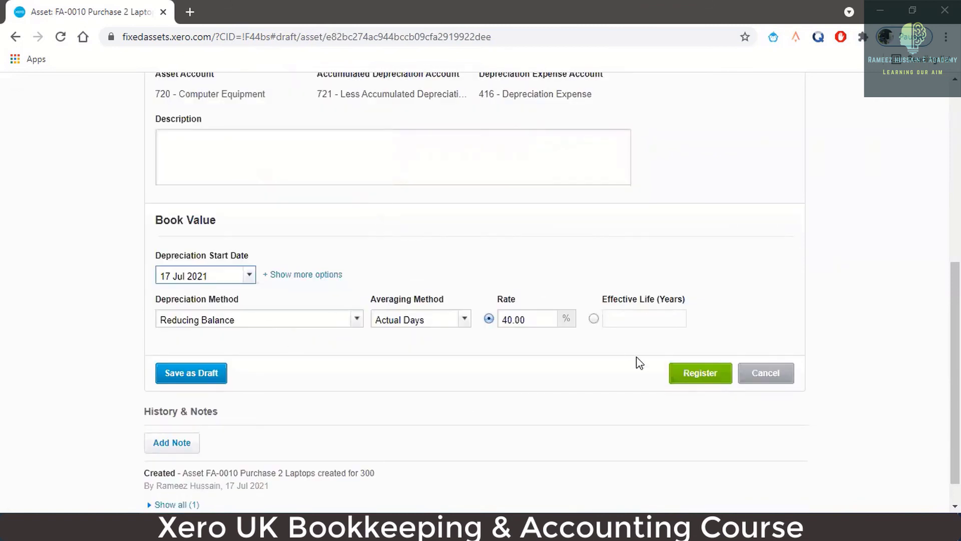
click(679, 382)
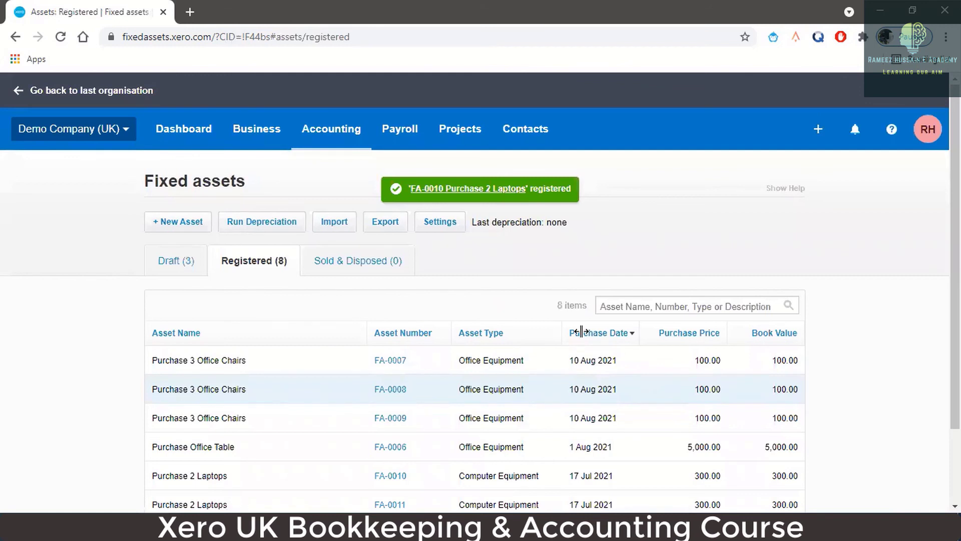
Switch to the Fixed Assets outline in Word and highlight the bullet "Adding Assets from Bills." in yellow
click(289, 527)
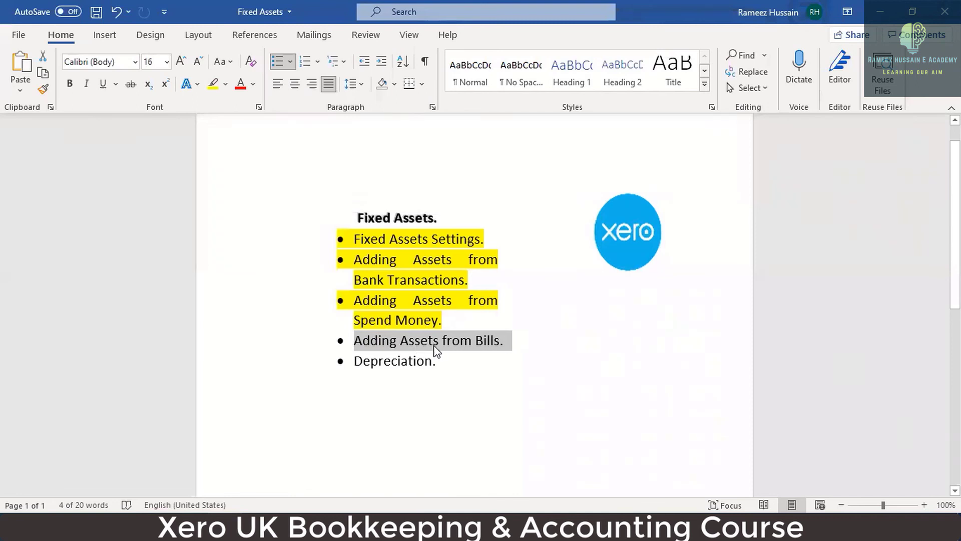
click(380, 347)
drag(355, 340, 508, 340)
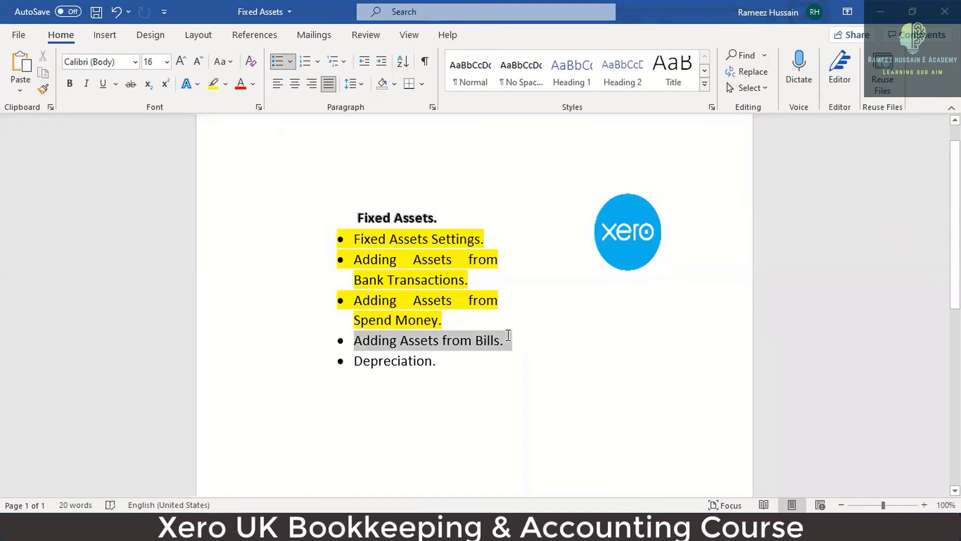
click(562, 312)
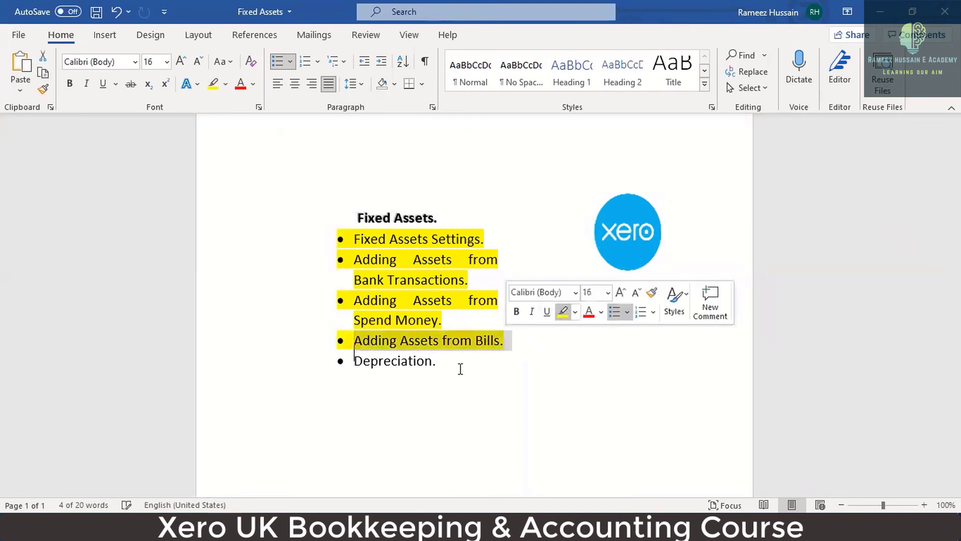
click(356, 363)
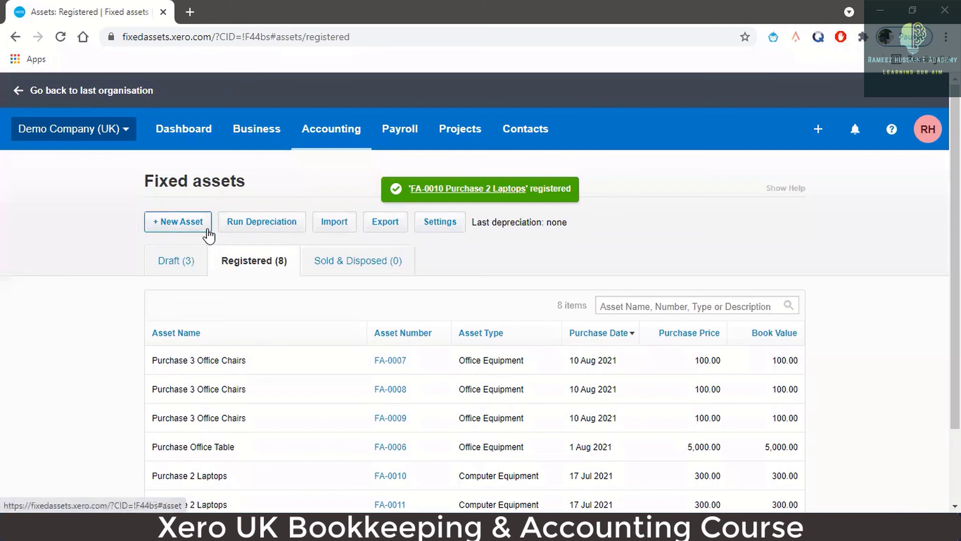
click(331, 134)
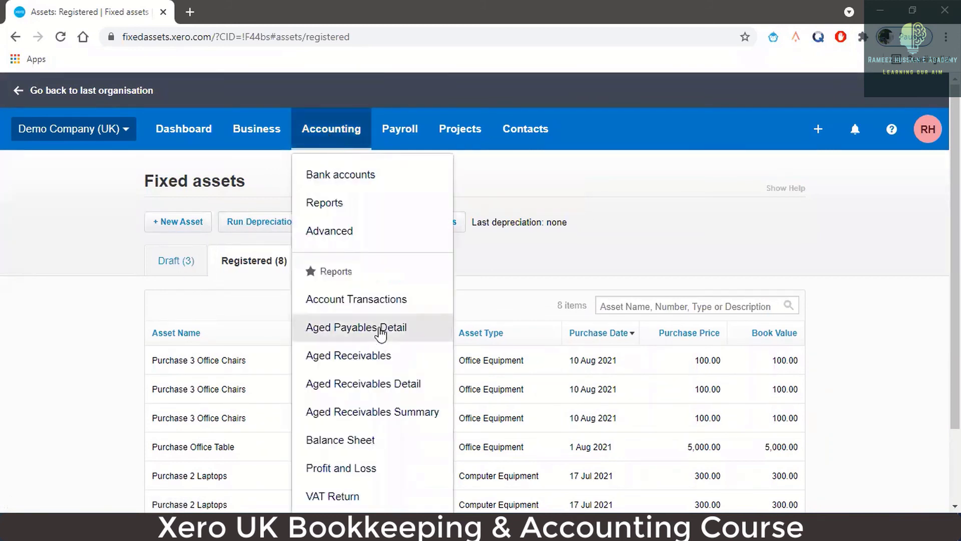
scroll(704, 148, down, 2)
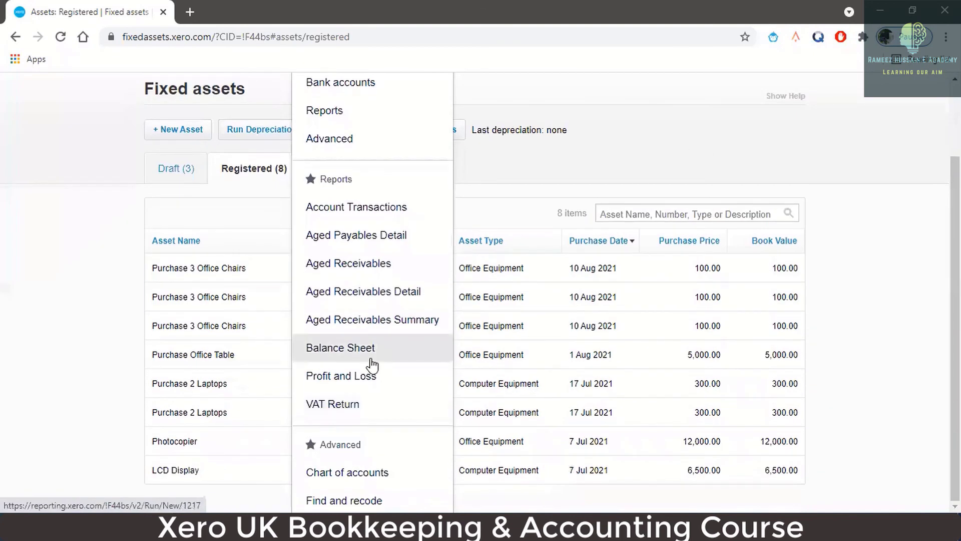
click(668, 133)
scroll(406, 172, up, 2)
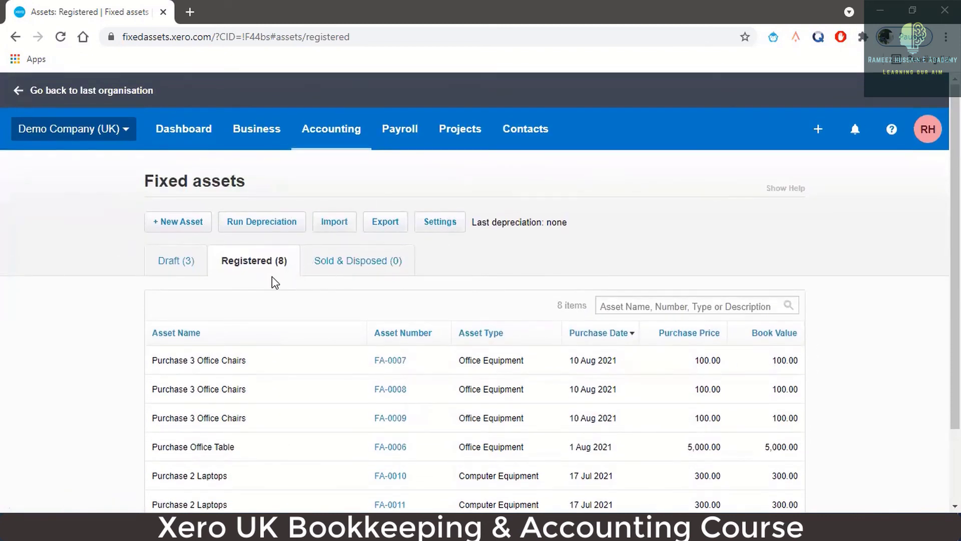
Run depreciation on the registered fixed assets in Xero up to 31 Jul 2021 and confirm it
scroll(480, 404, down, 2)
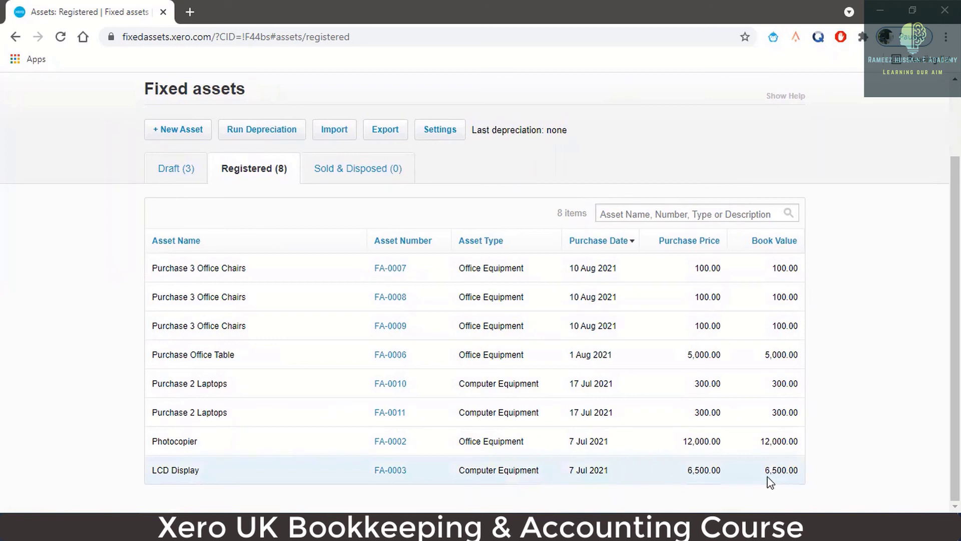
scroll(390, 340, up, 2)
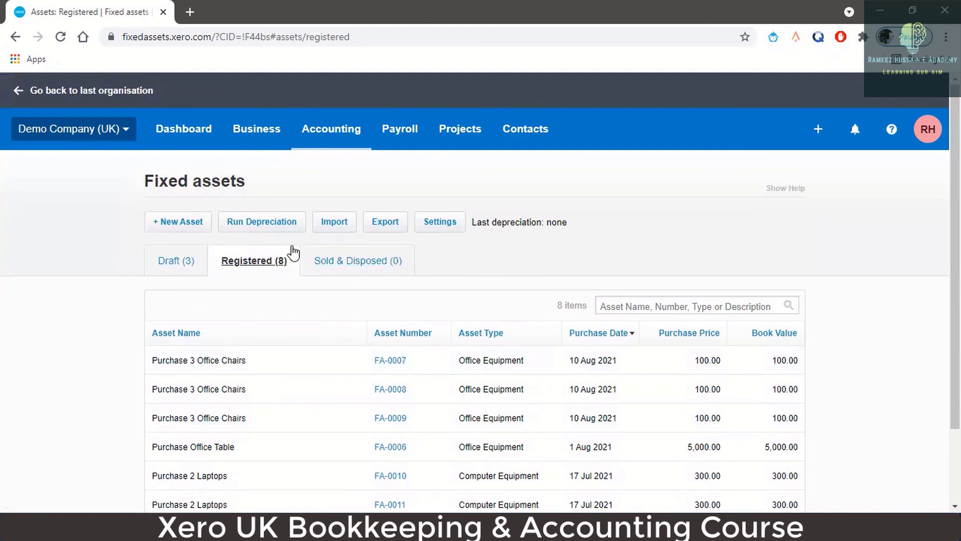
click(263, 226)
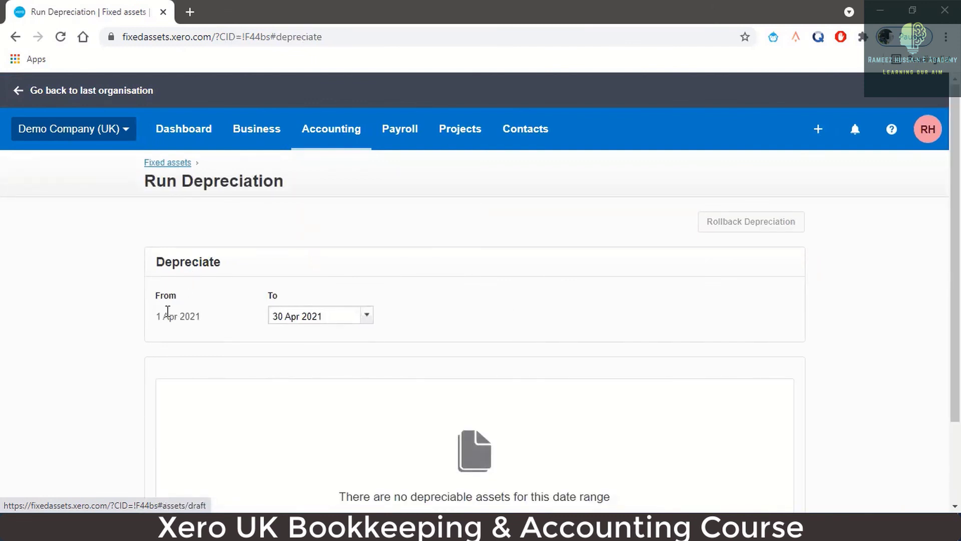
drag(160, 316, 210, 319)
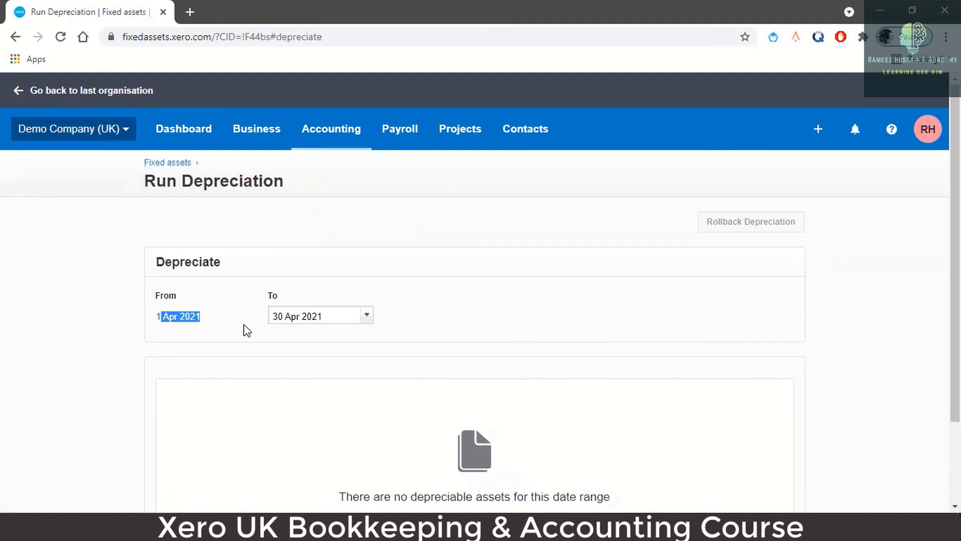
click(365, 317)
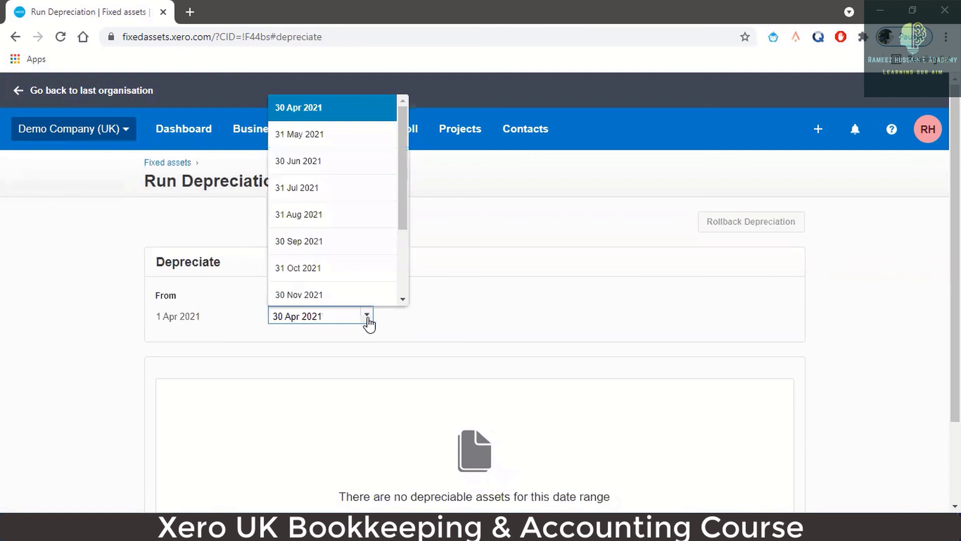
click(333, 200)
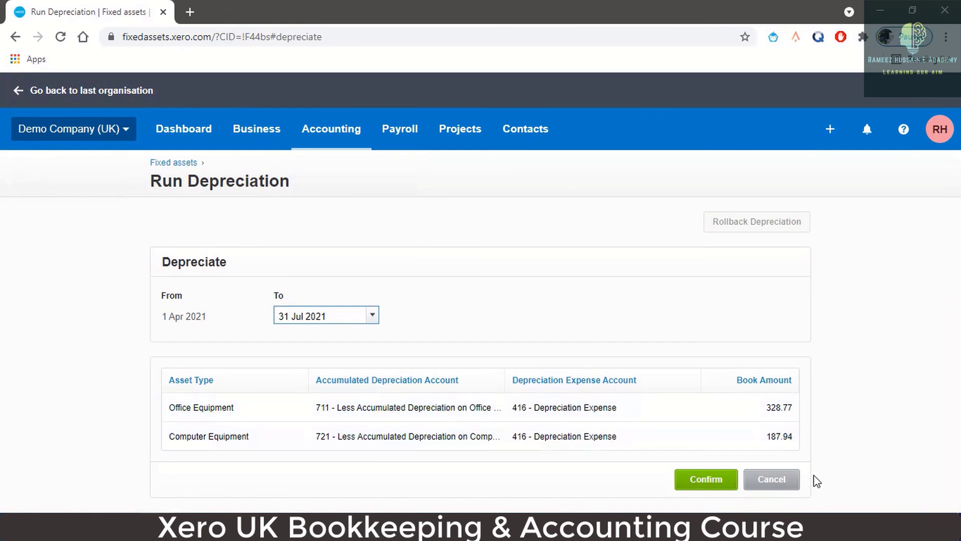
click(696, 478)
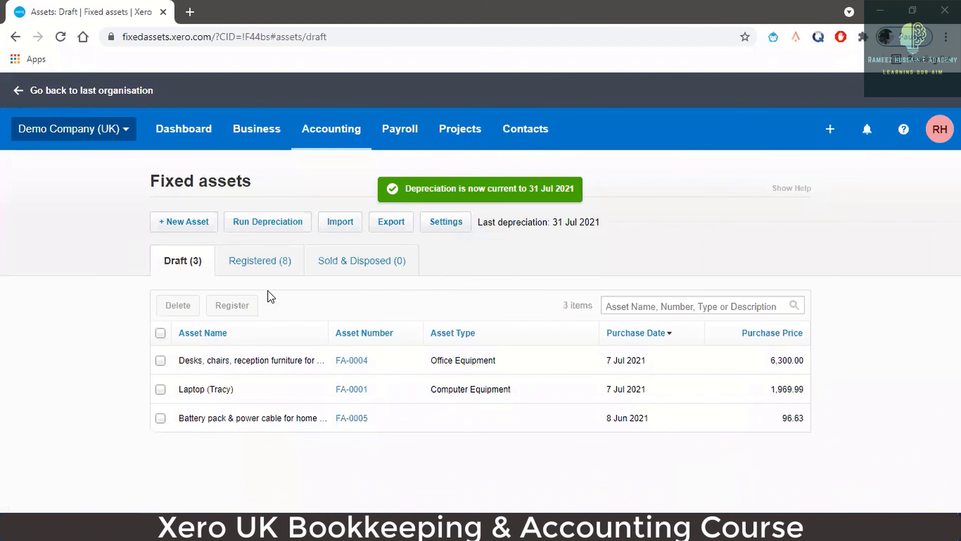
Open the list of registered fixed assets and check their book values after the depreciation run
click(261, 264)
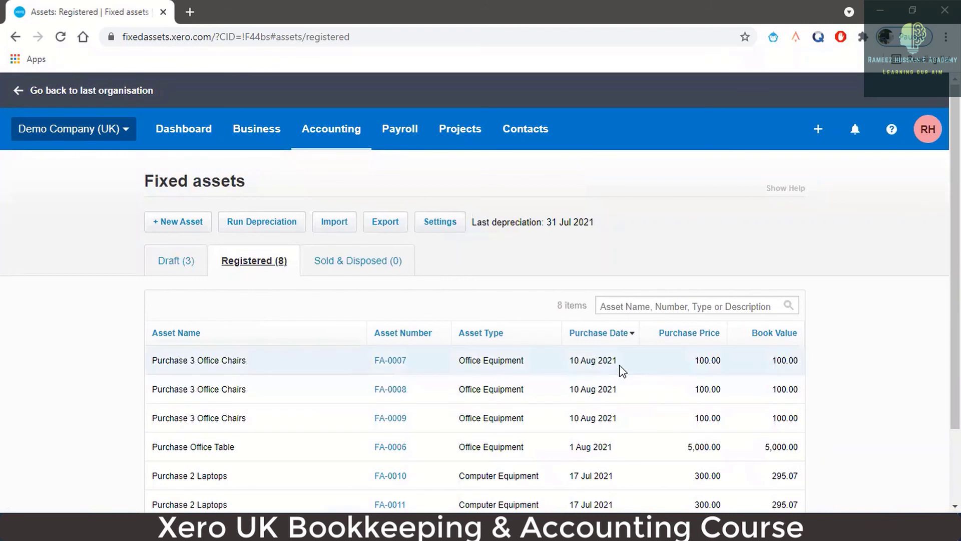
scroll(615, 348, down, 2)
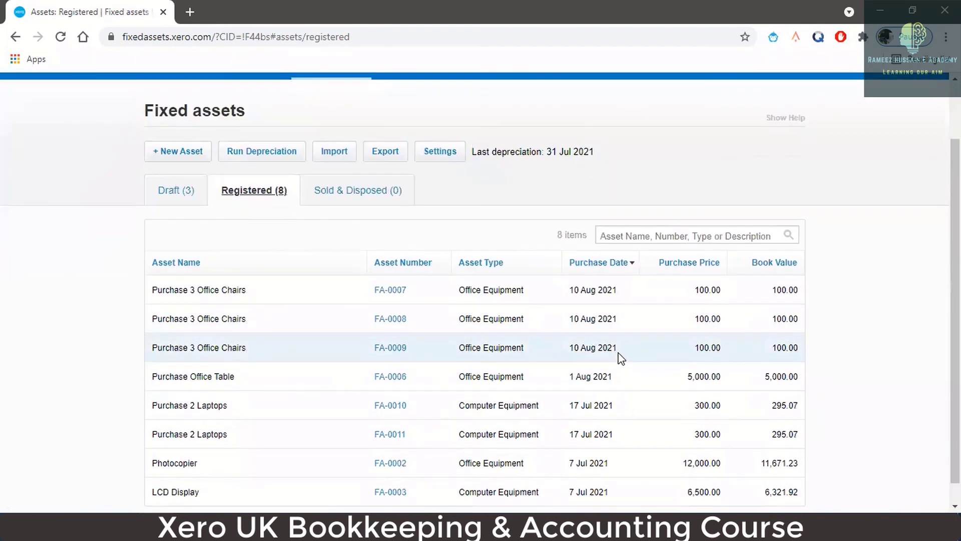